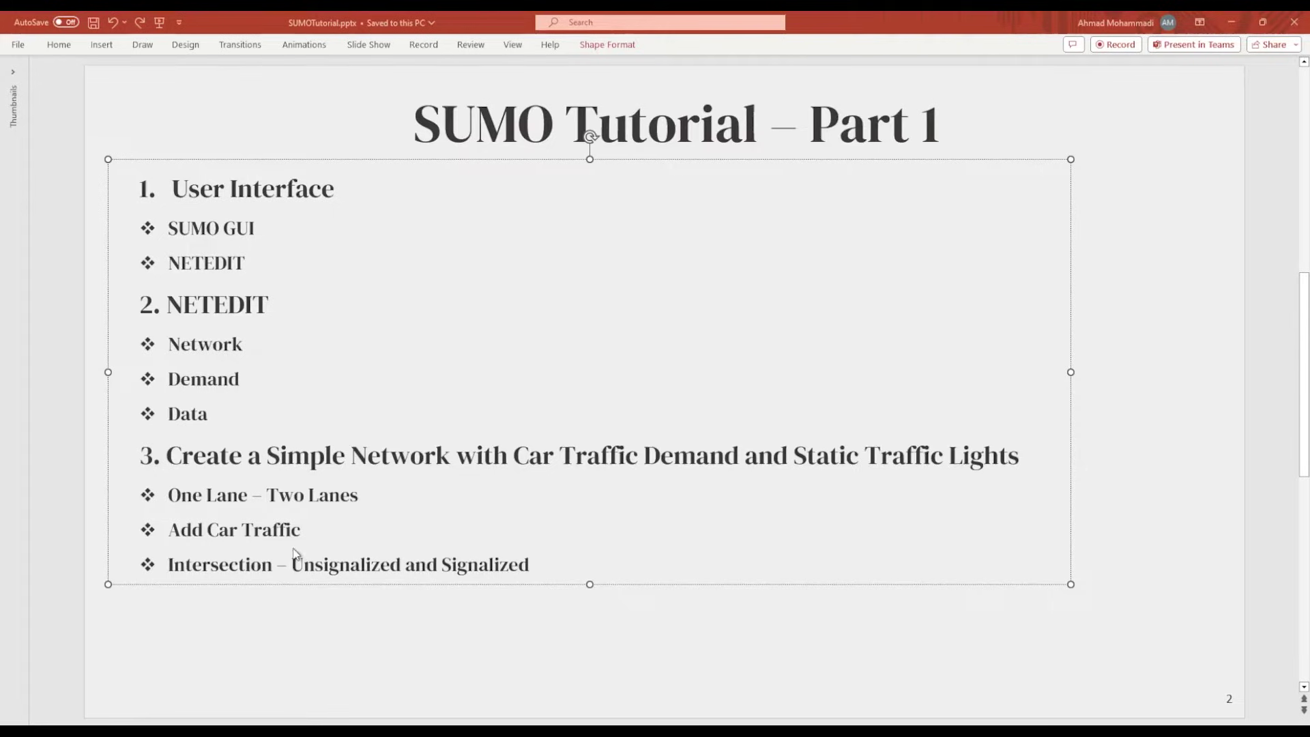
Highlight the outline's opening sections, then minimize PowerPoint to reveal netedit's two-lane road.
drag(365, 497, 152, 193)
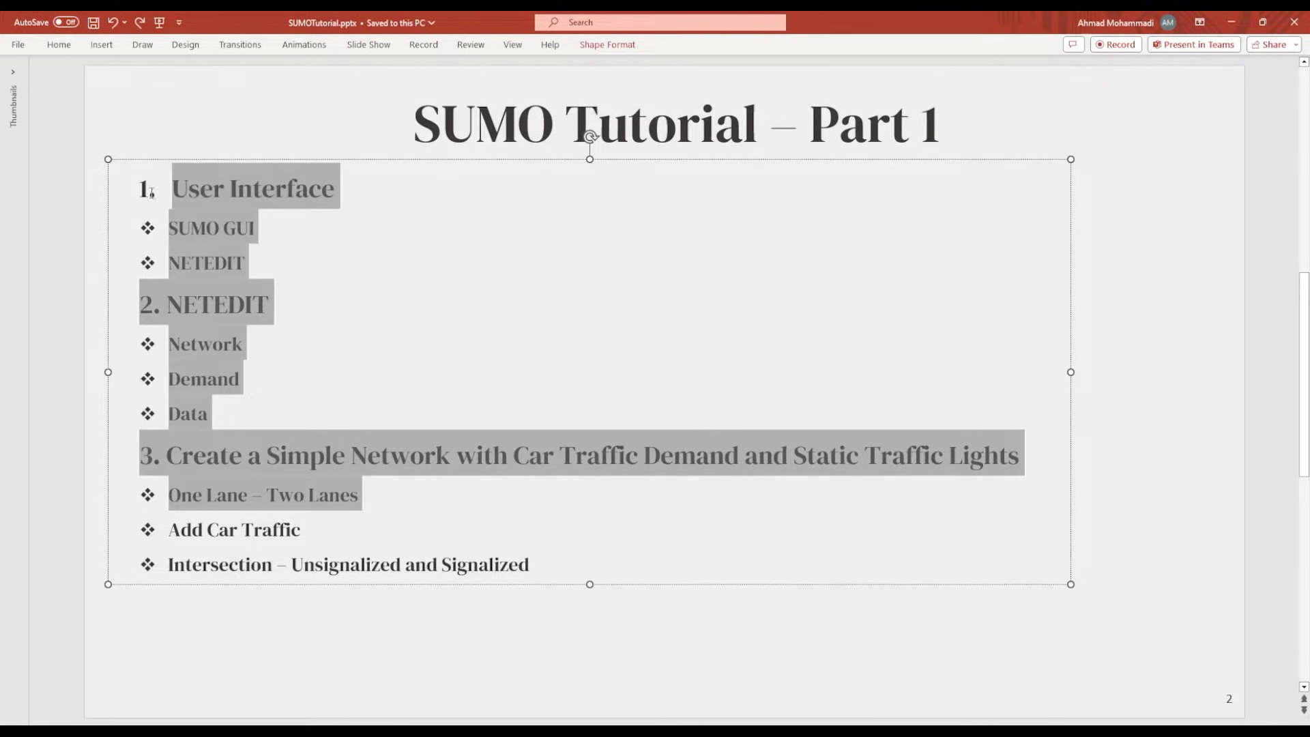
click(256, 535)
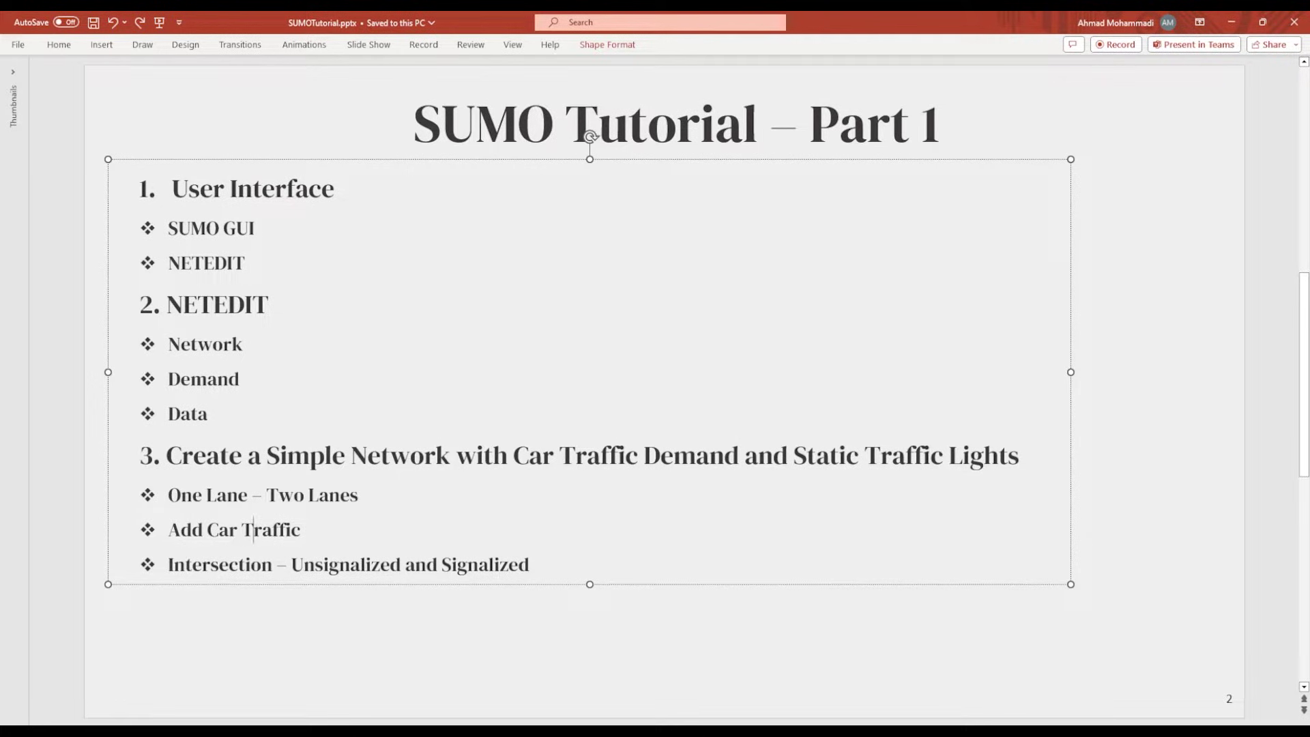
key(shift+Home)
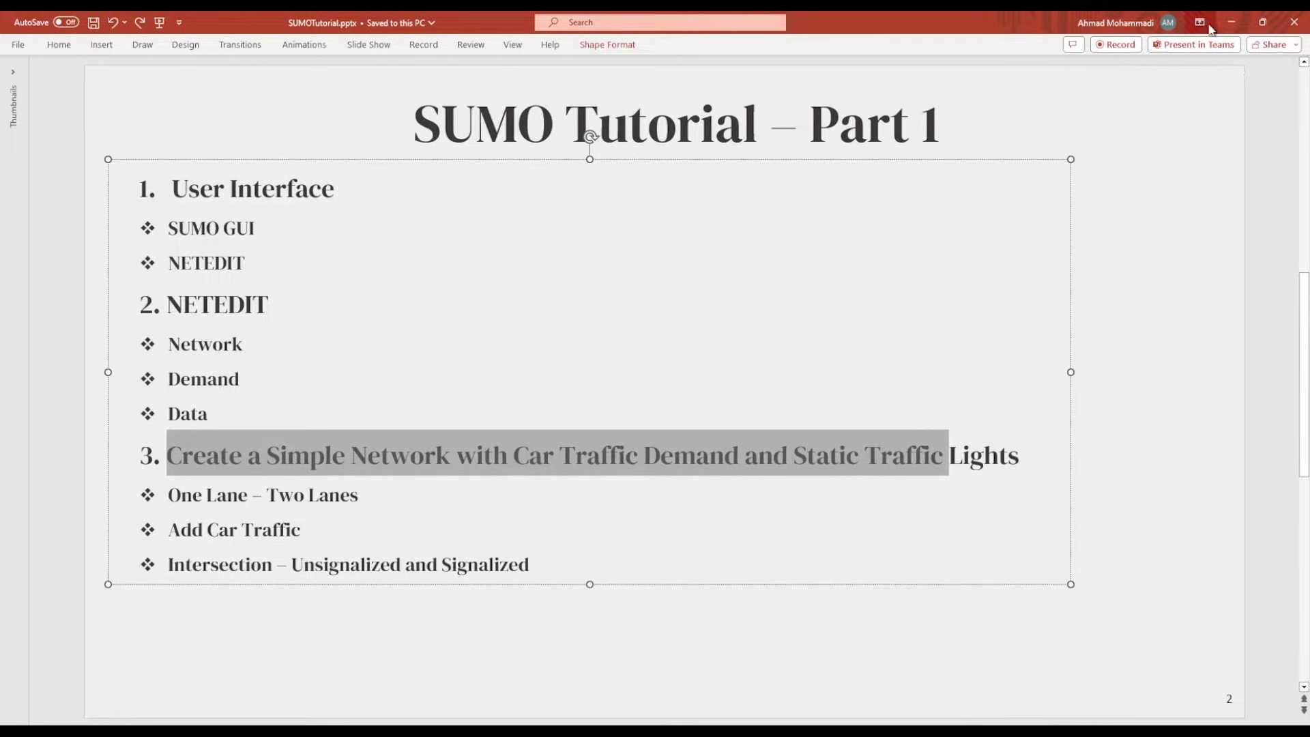
click(1231, 21)
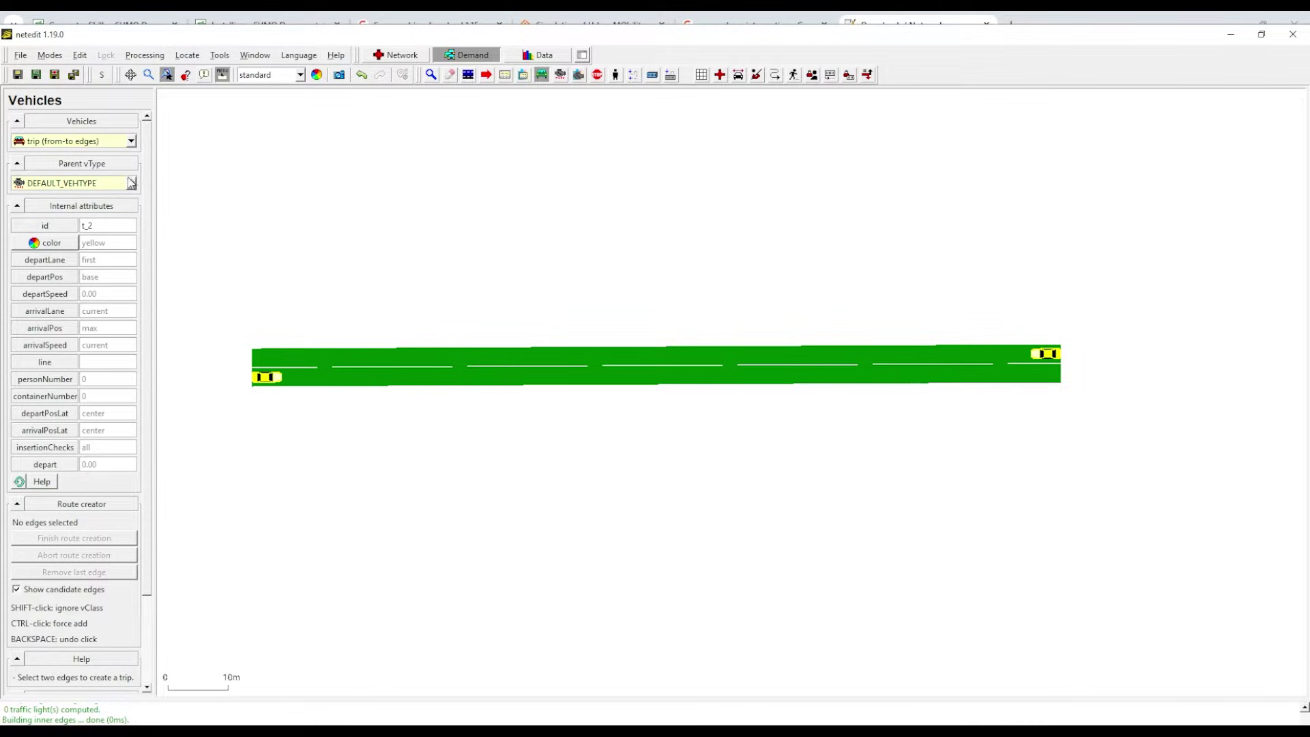
Start a from-to edges flow whose route uses the top edge.
click(131, 141)
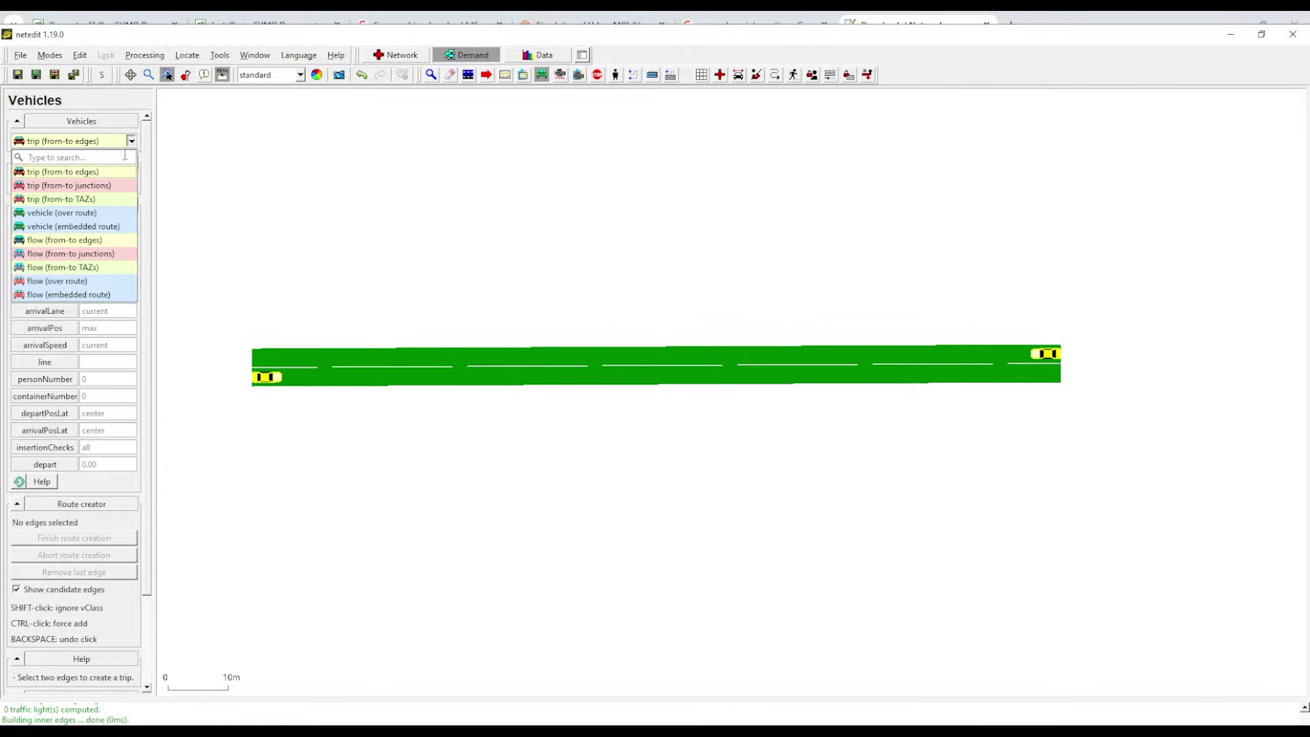
click(68, 242)
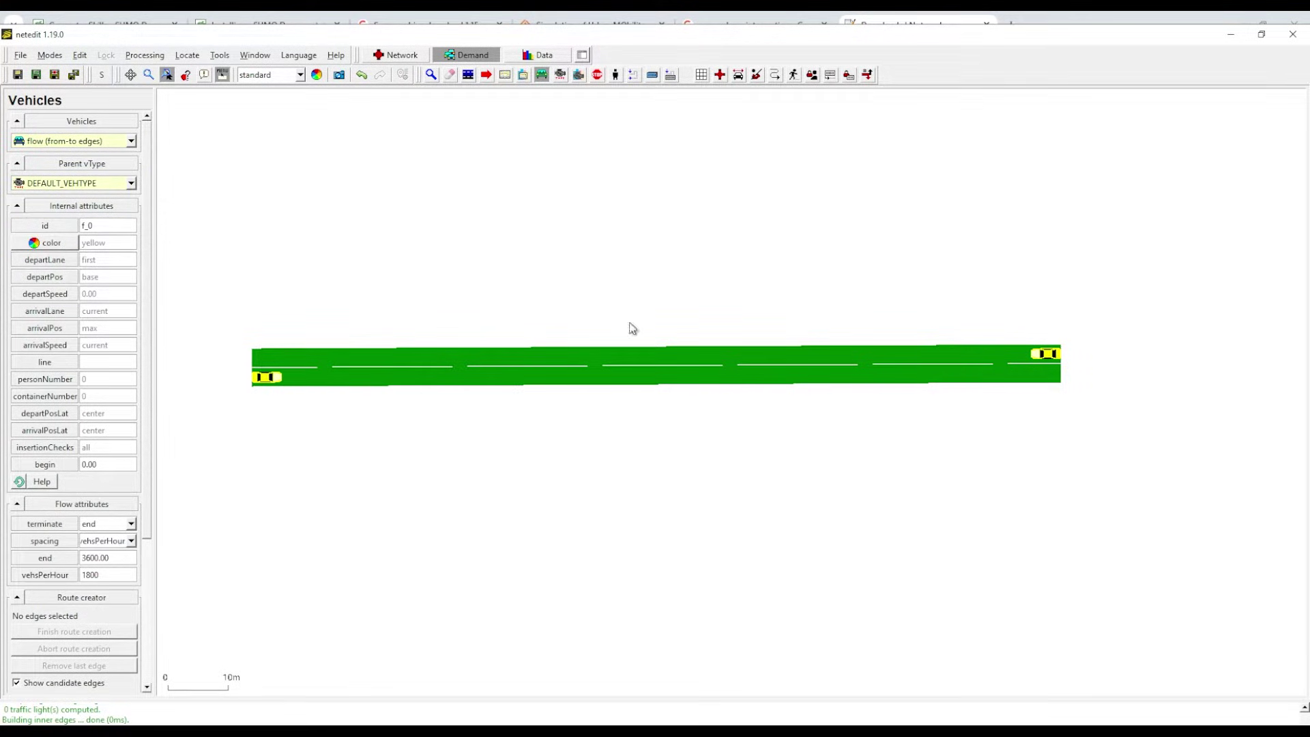
click(1023, 361)
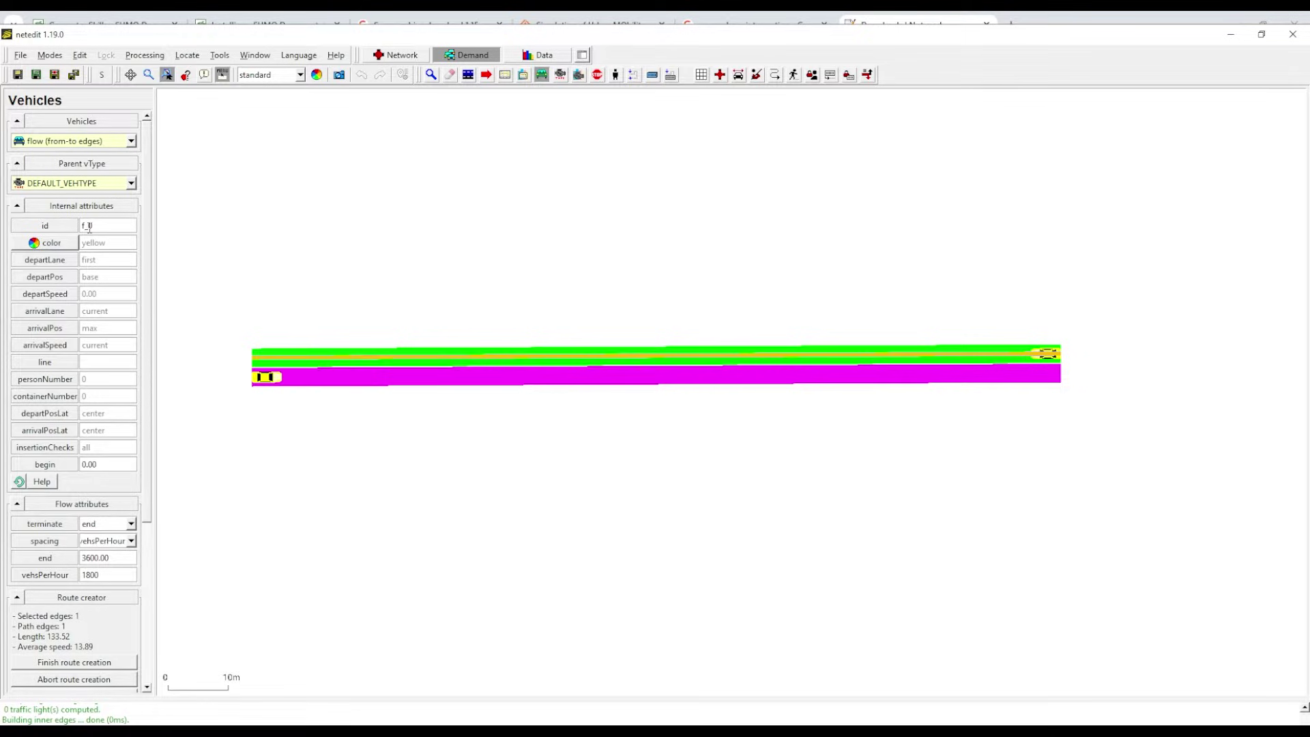
Make the flow grey at 500 vehicles per hour, create it, and open the scenario in sumo-gui.
double_click(103, 243)
text(grey)
double_click(98, 574)
text(5)
click(75, 662)
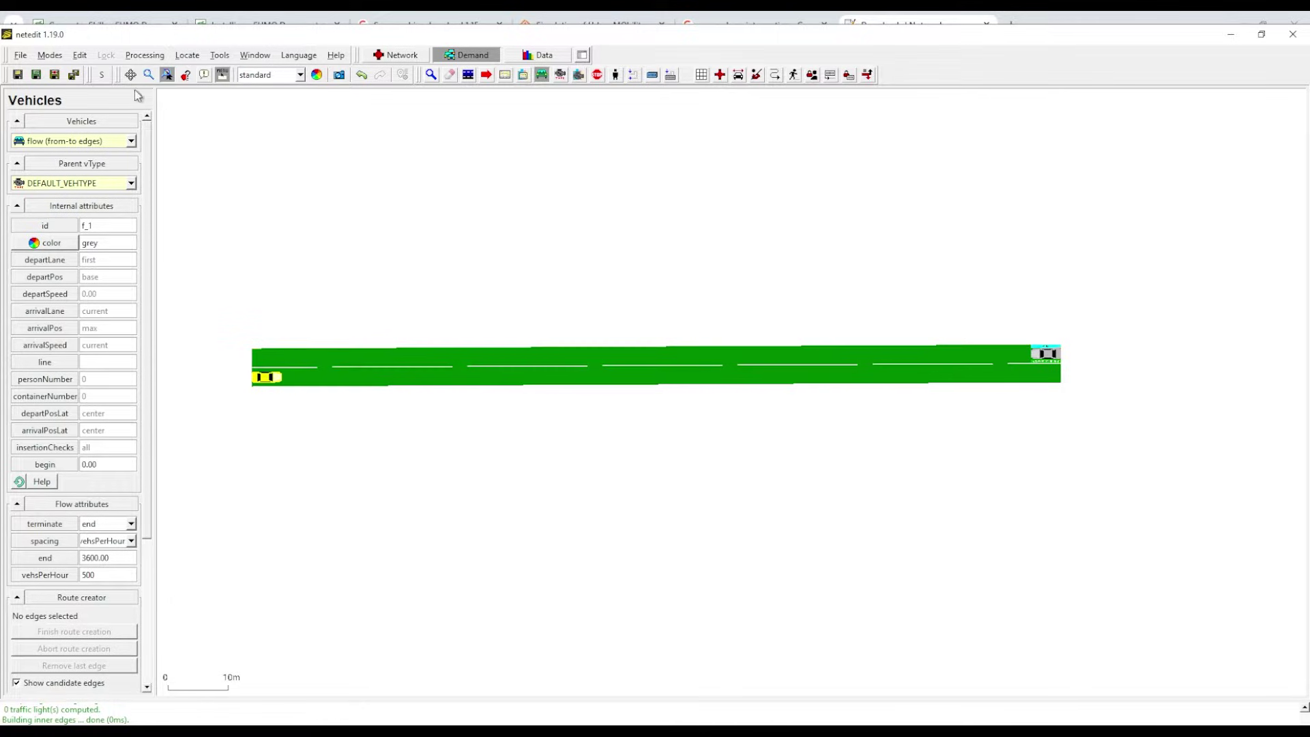
click(77, 58)
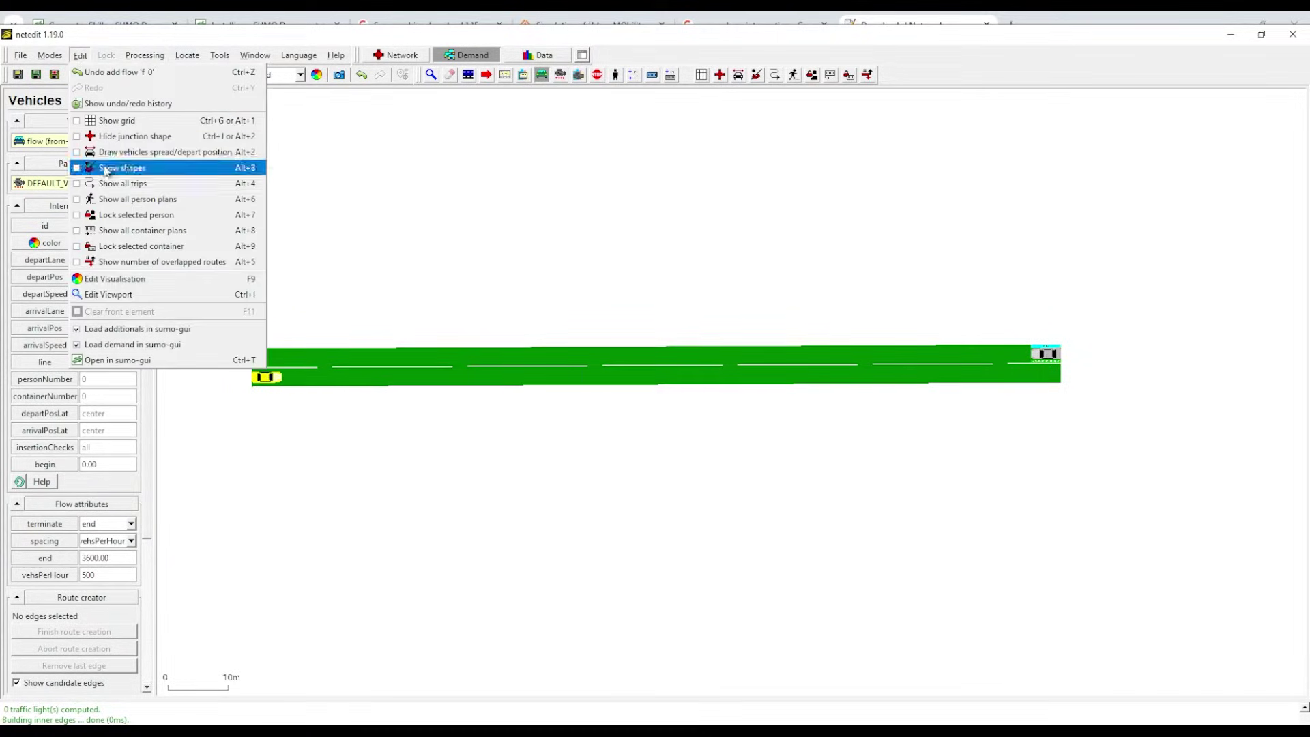
click(133, 360)
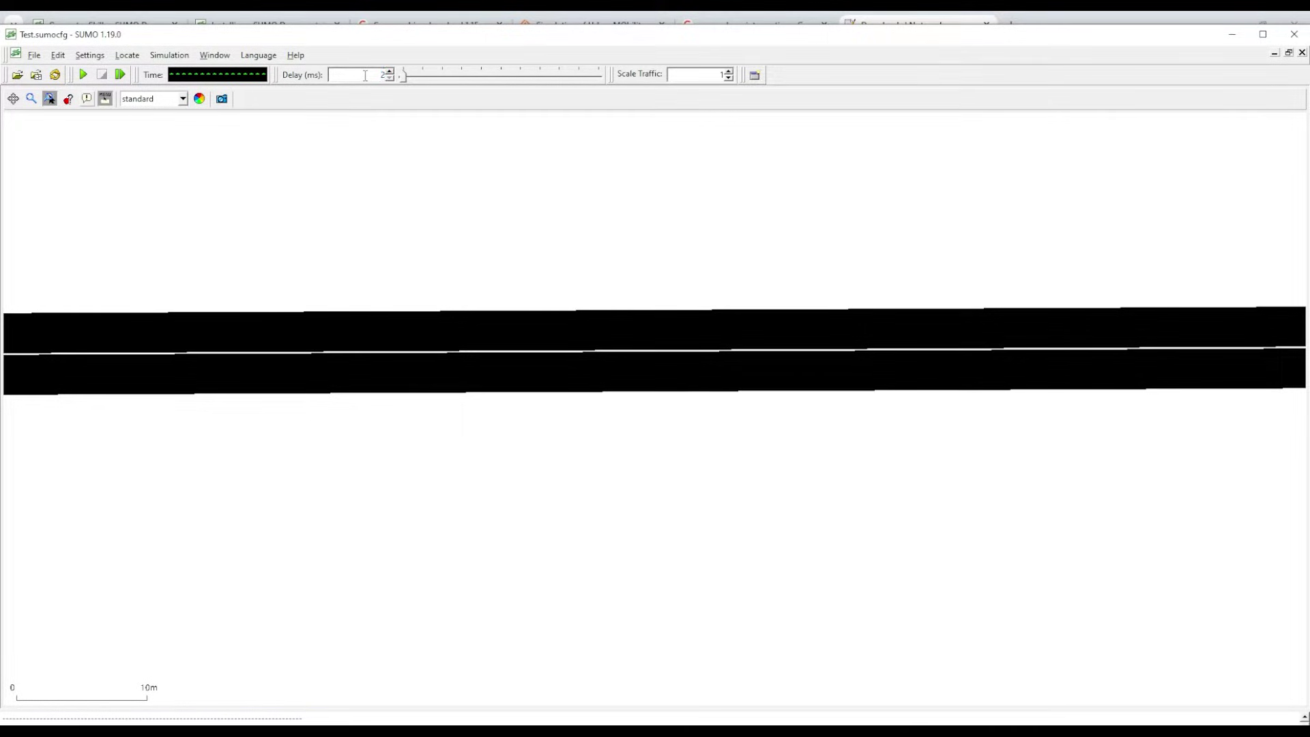
Set a 200 ms delay, start the simulation, and switch to the real world colour scheme.
text(00)
click(82, 74)
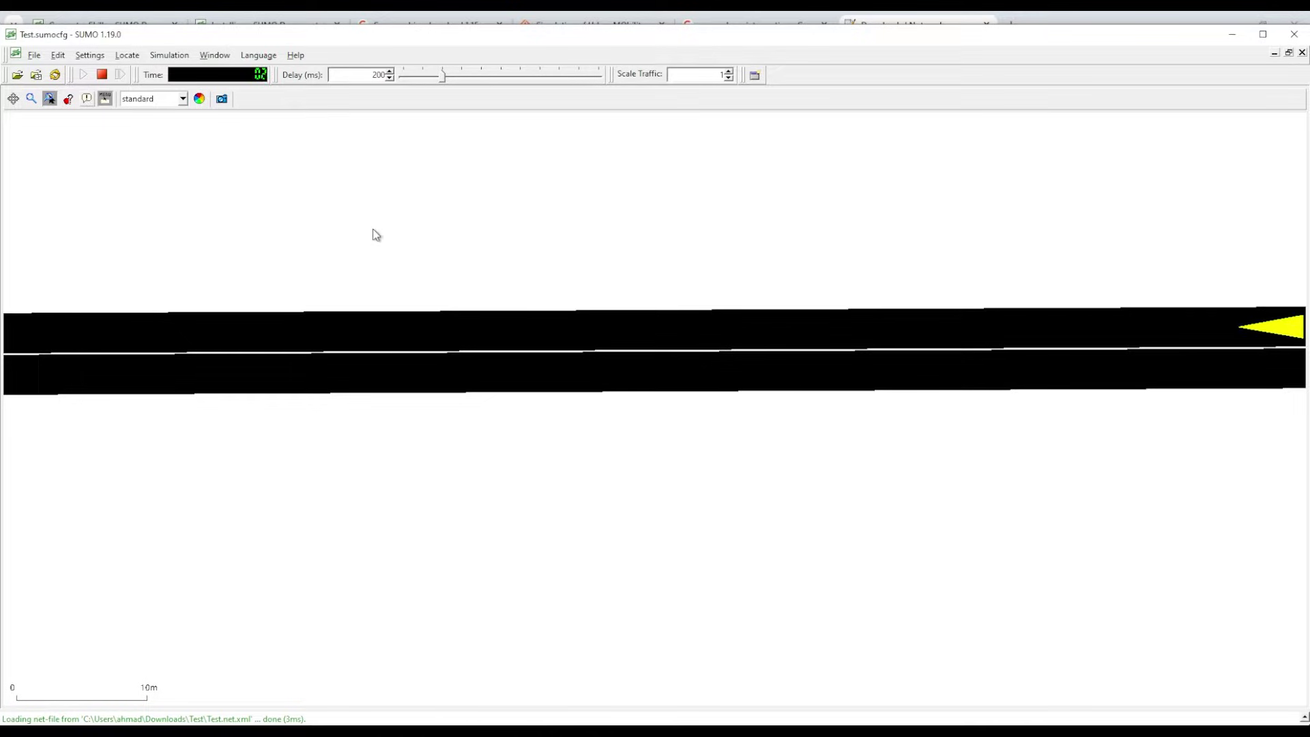
click(182, 100)
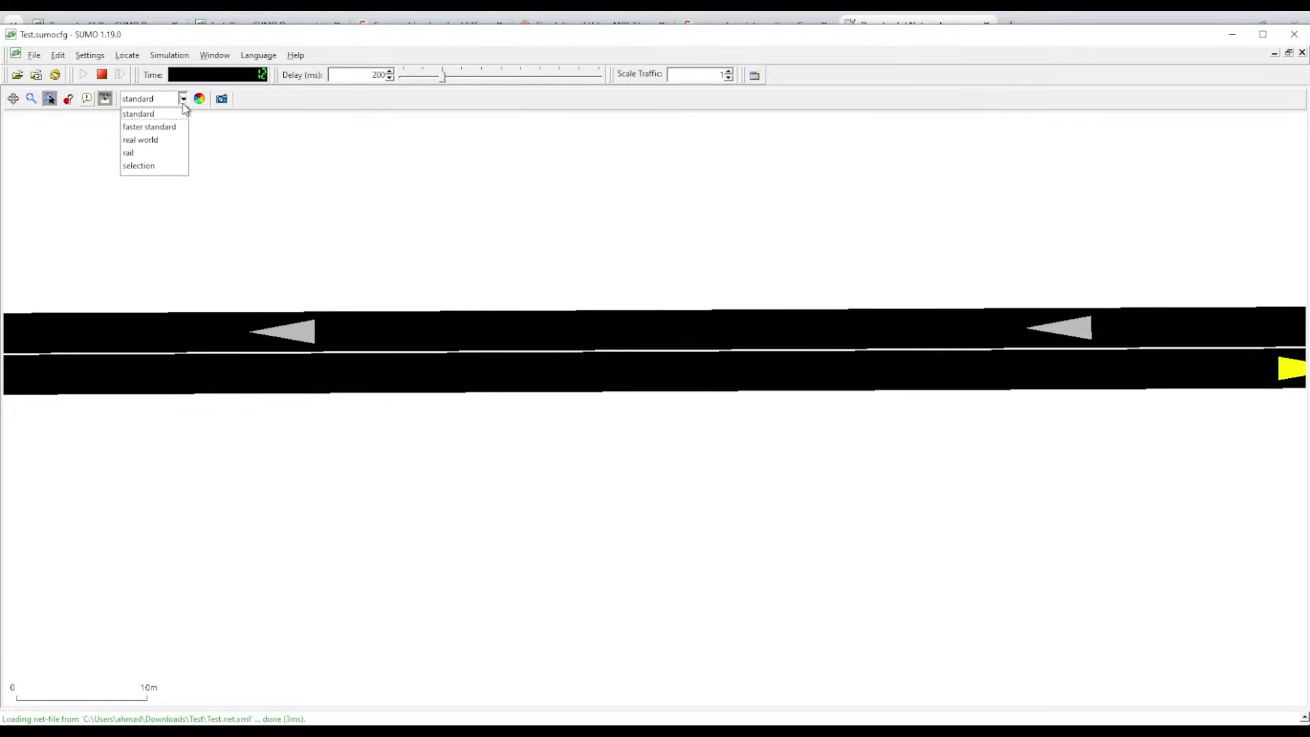
click(163, 139)
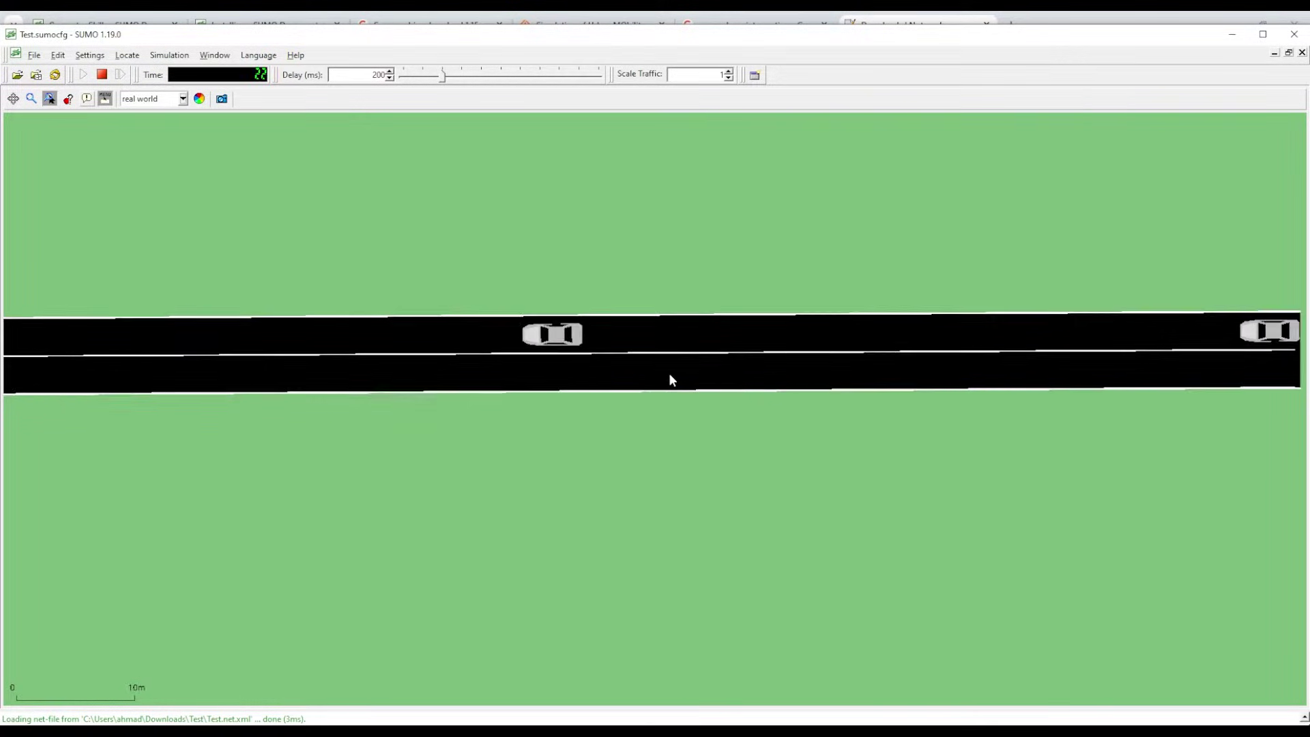
Zoom in on the moving vehicles, stop the simulation, and return to netedit.
scroll(671, 380, down, 5)
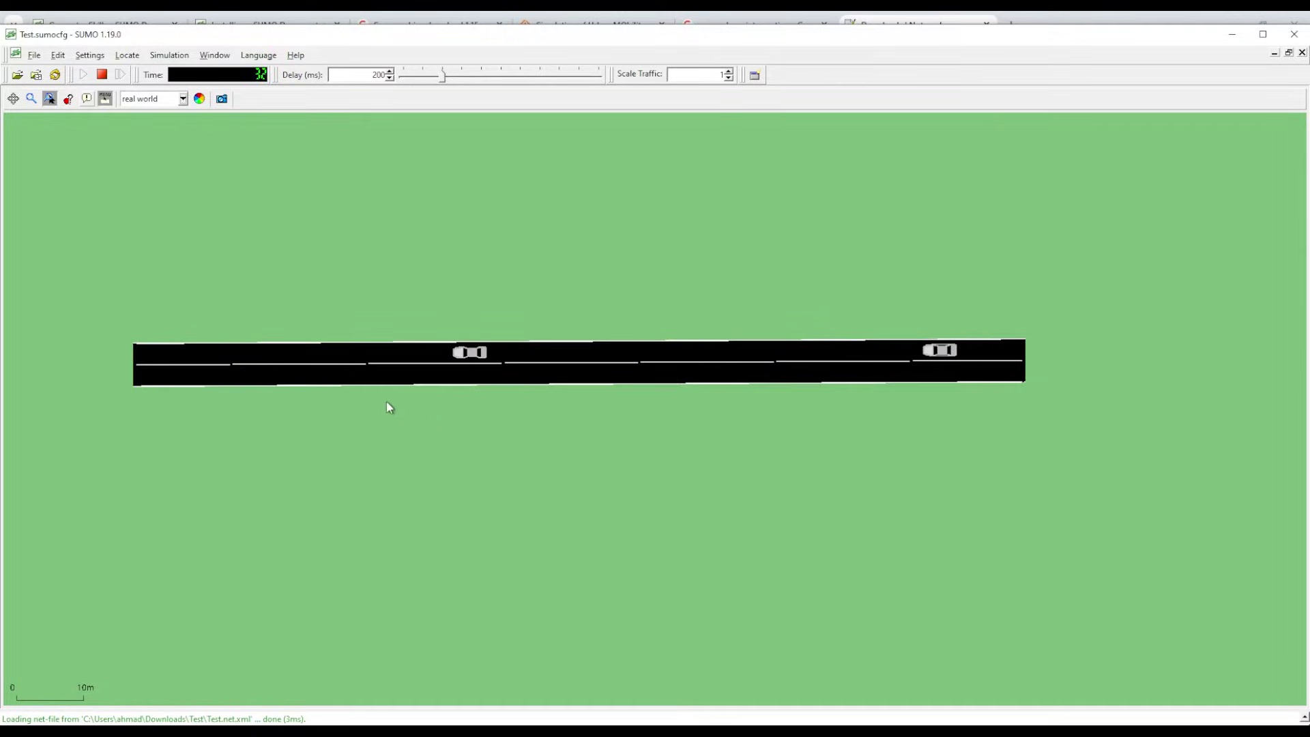
scroll(363, 398, up, 2)
scroll(363, 398, down, 2)
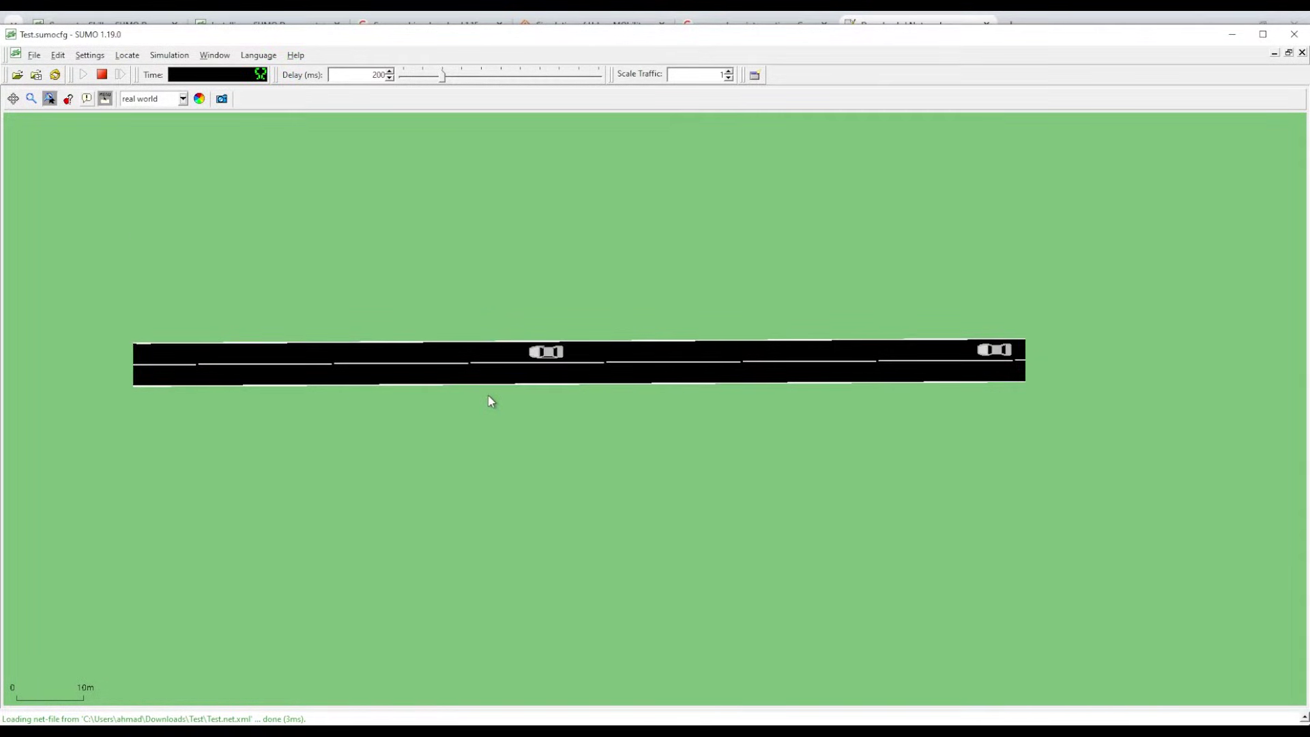
click(102, 74)
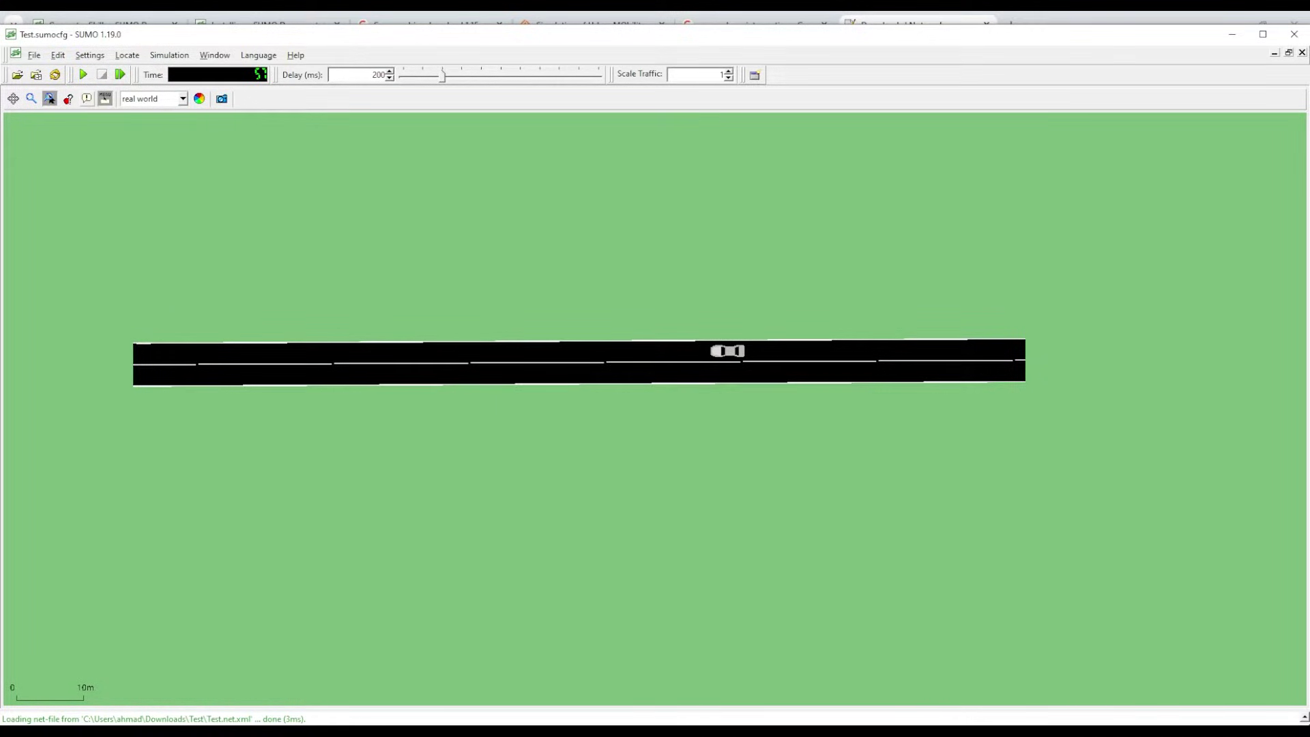
click(447, 731)
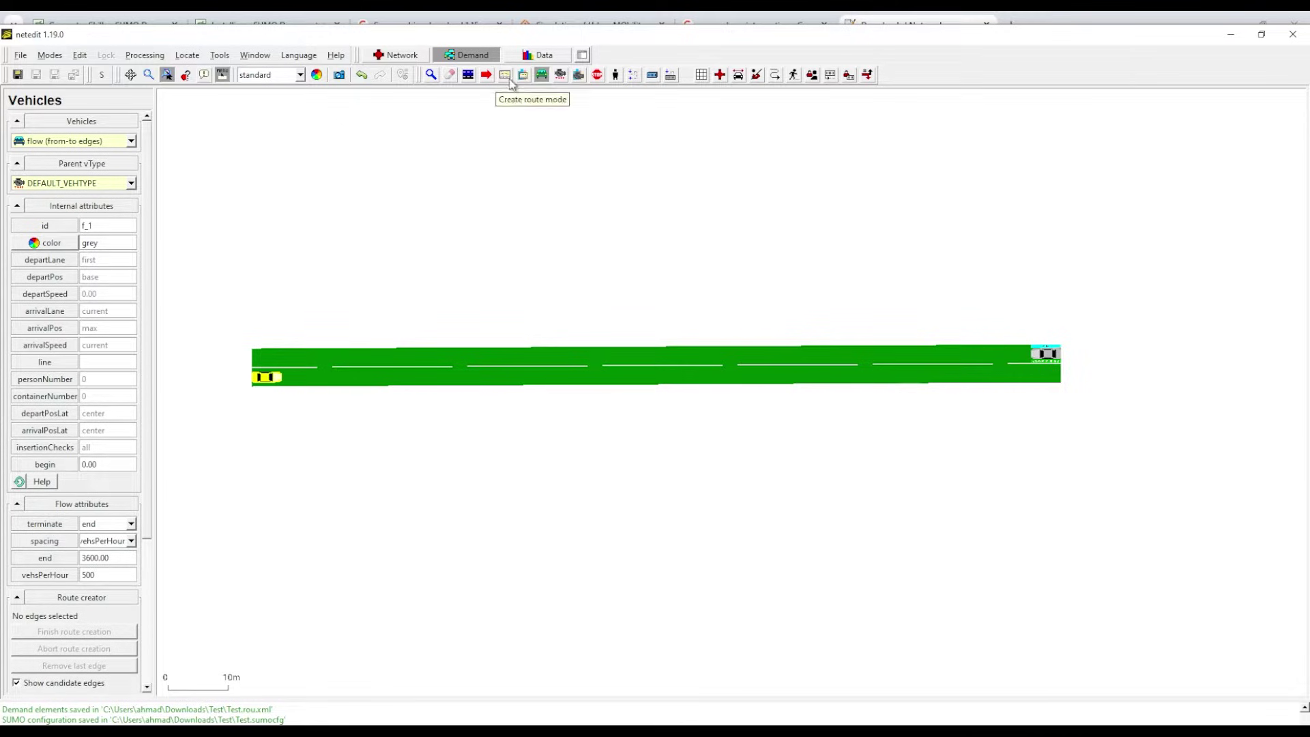
Switch netedit to Network mode, trying edge creation before settling on Select mode.
click(419, 53)
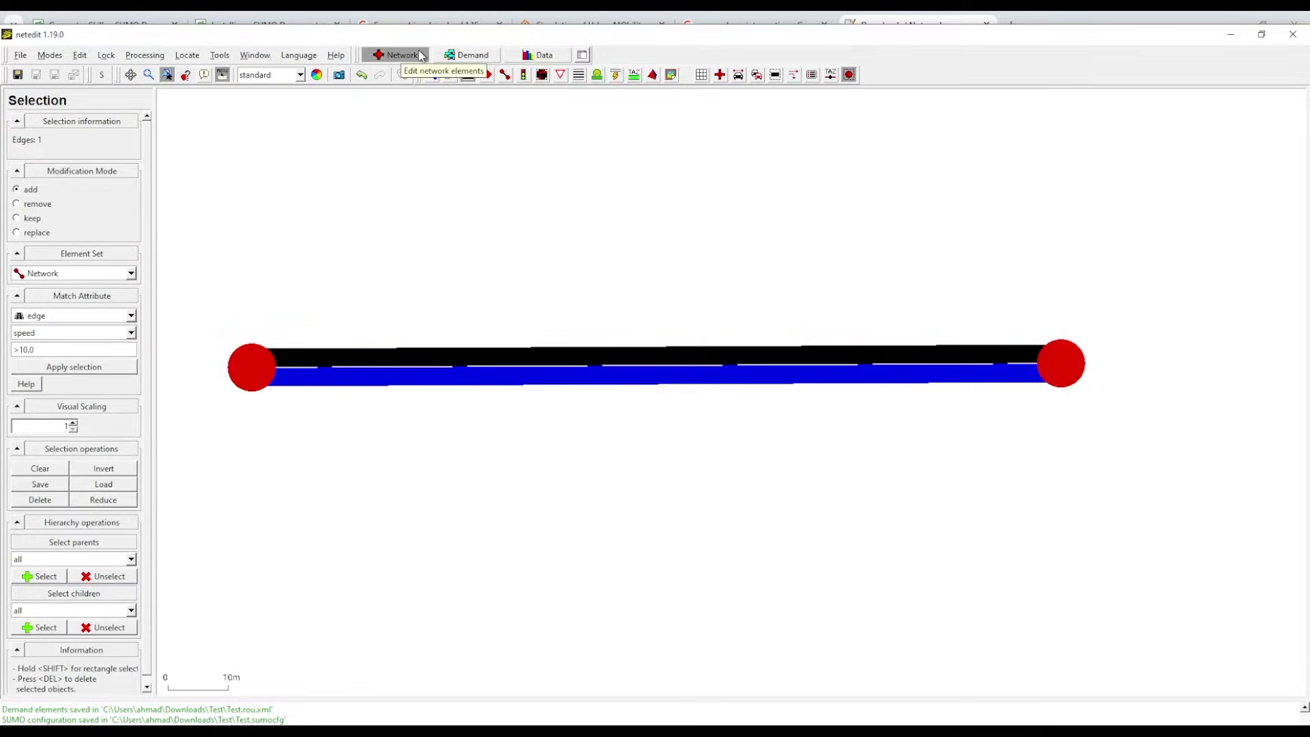
click(504, 76)
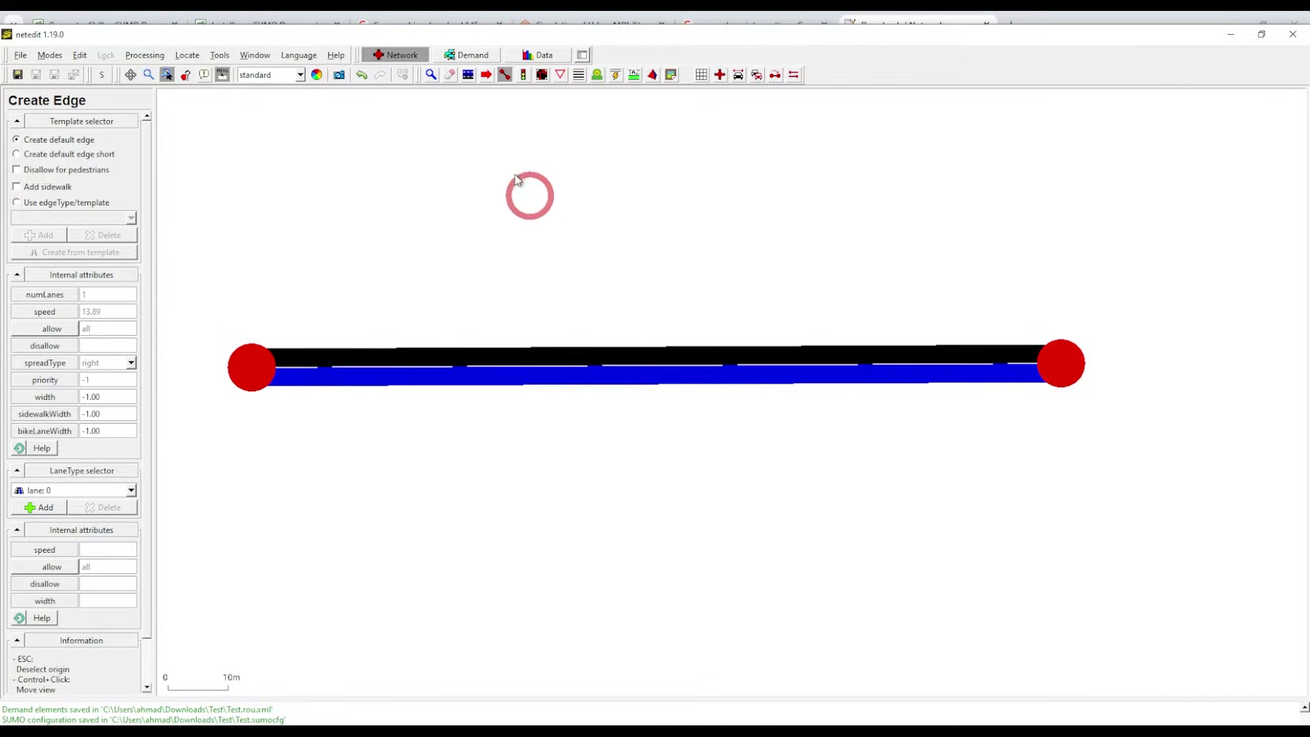
click(474, 79)
Select and deselect the road edge, leaving nothing selected.
click(574, 373)
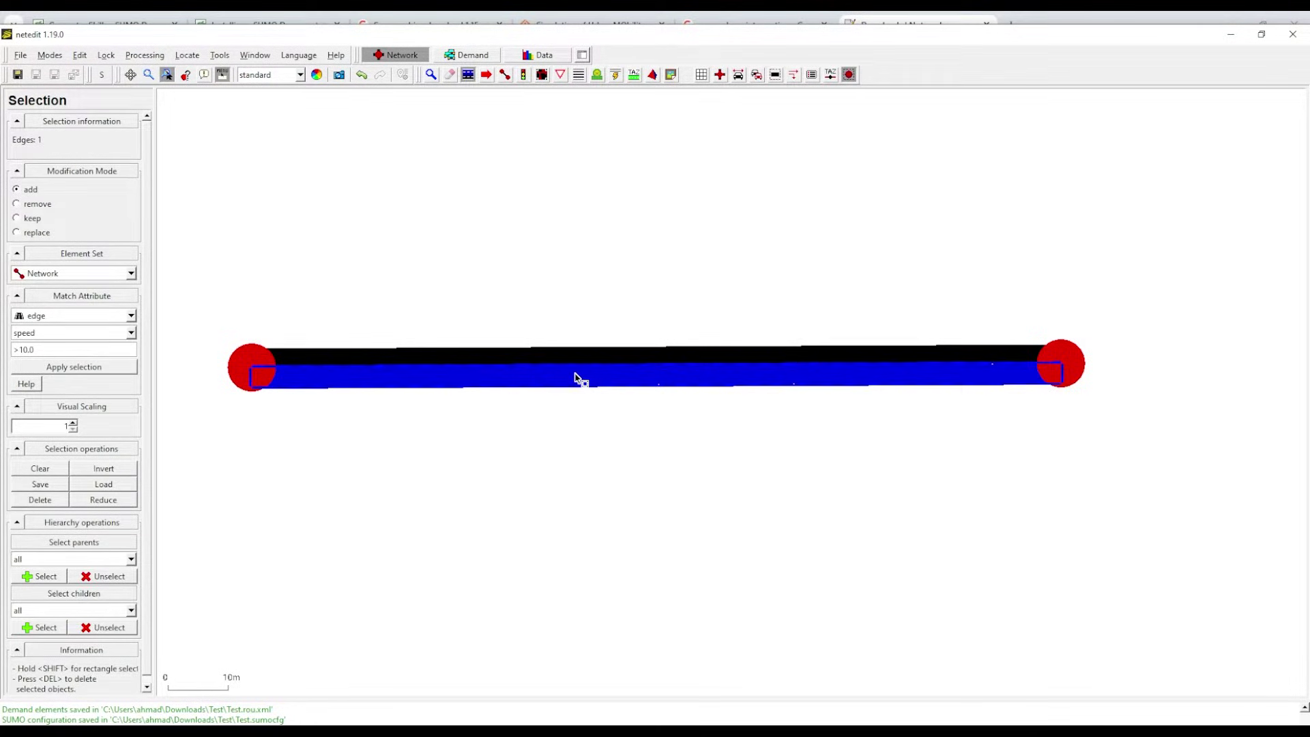
click(457, 385)
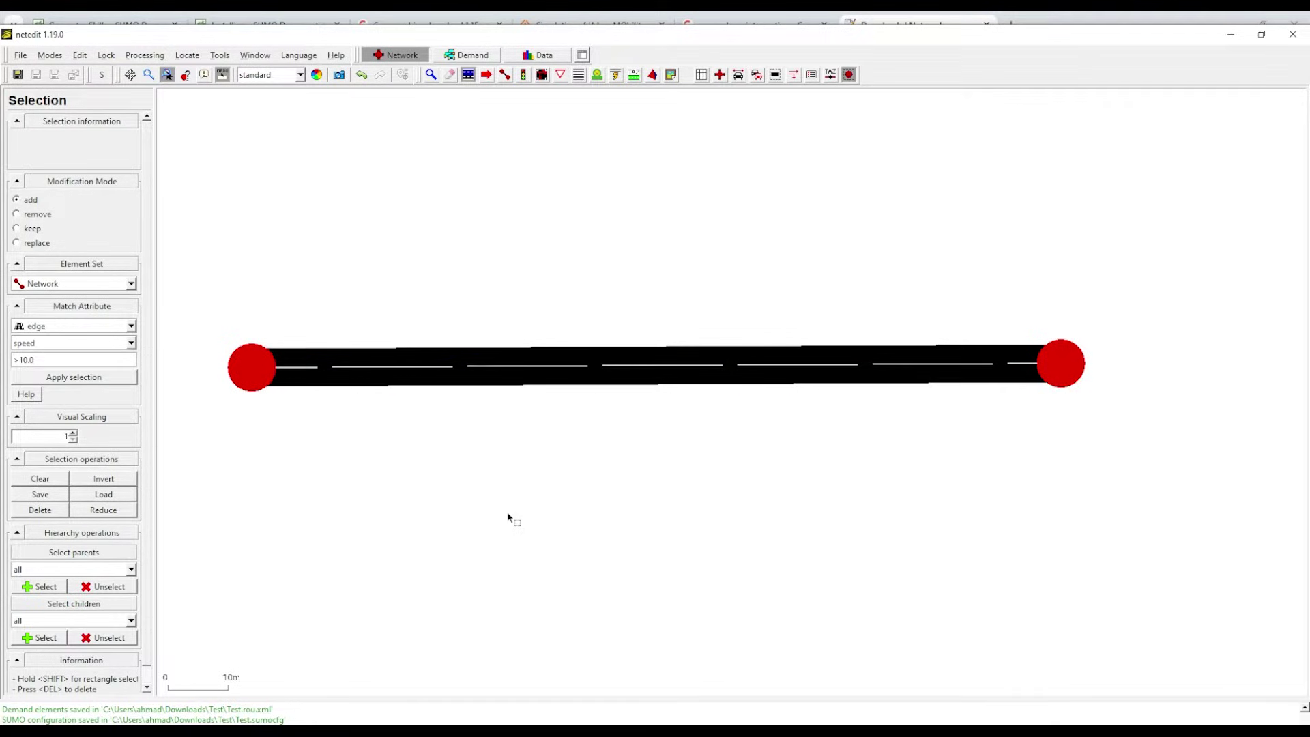
click(485, 377)
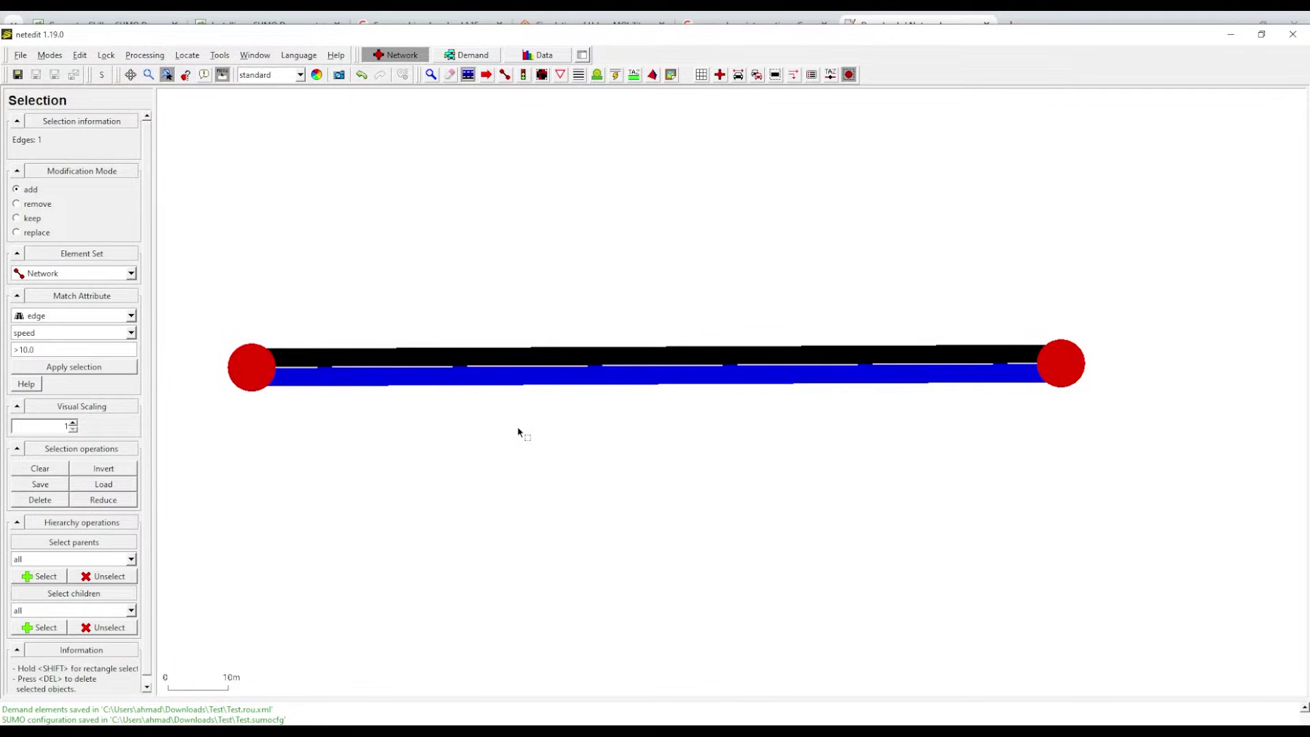
key(Escape)
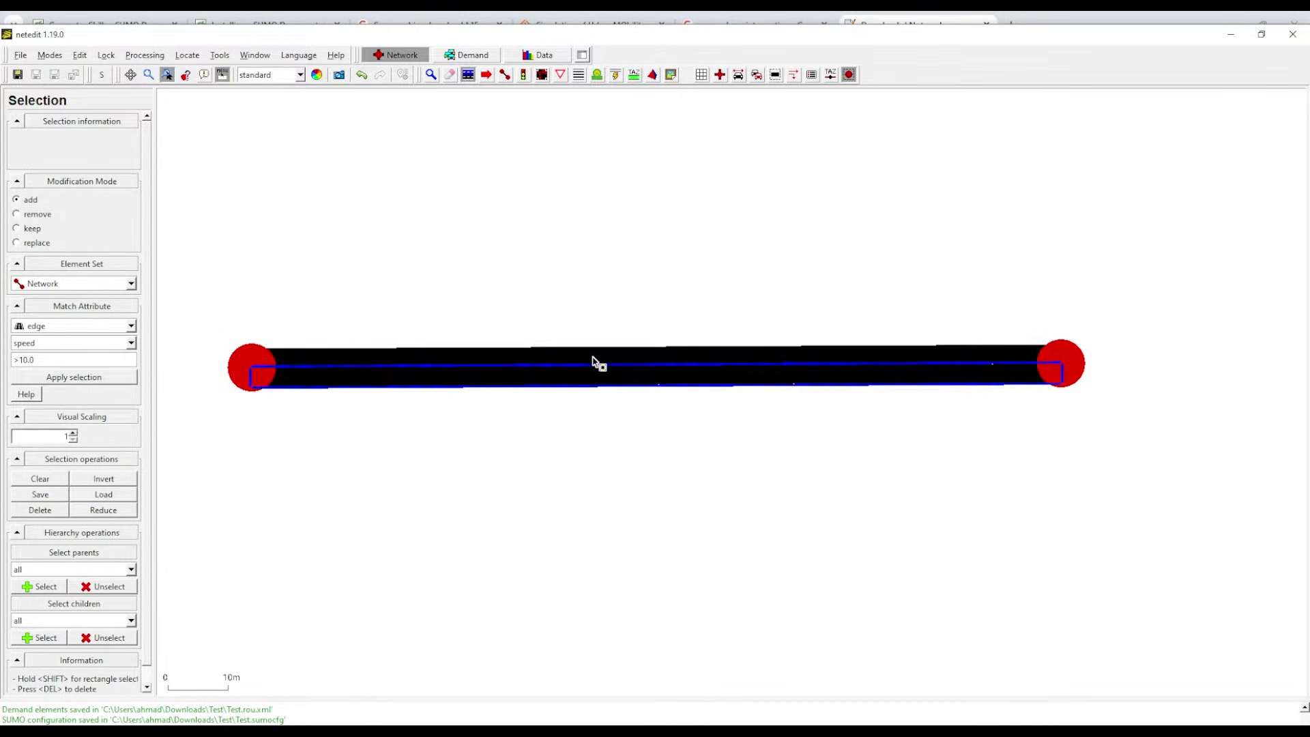
Draw a vertical edge from a new junction below the road's middle to one above it.
click(504, 78)
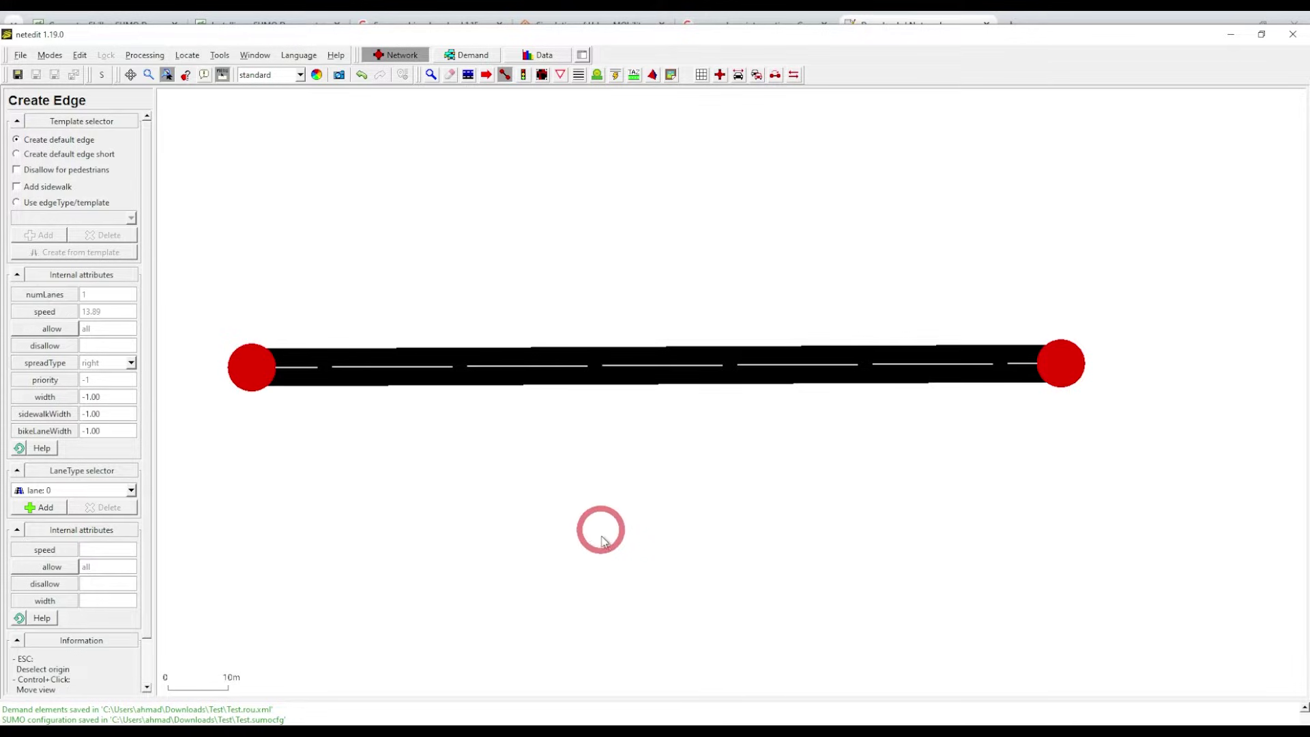
click(613, 600)
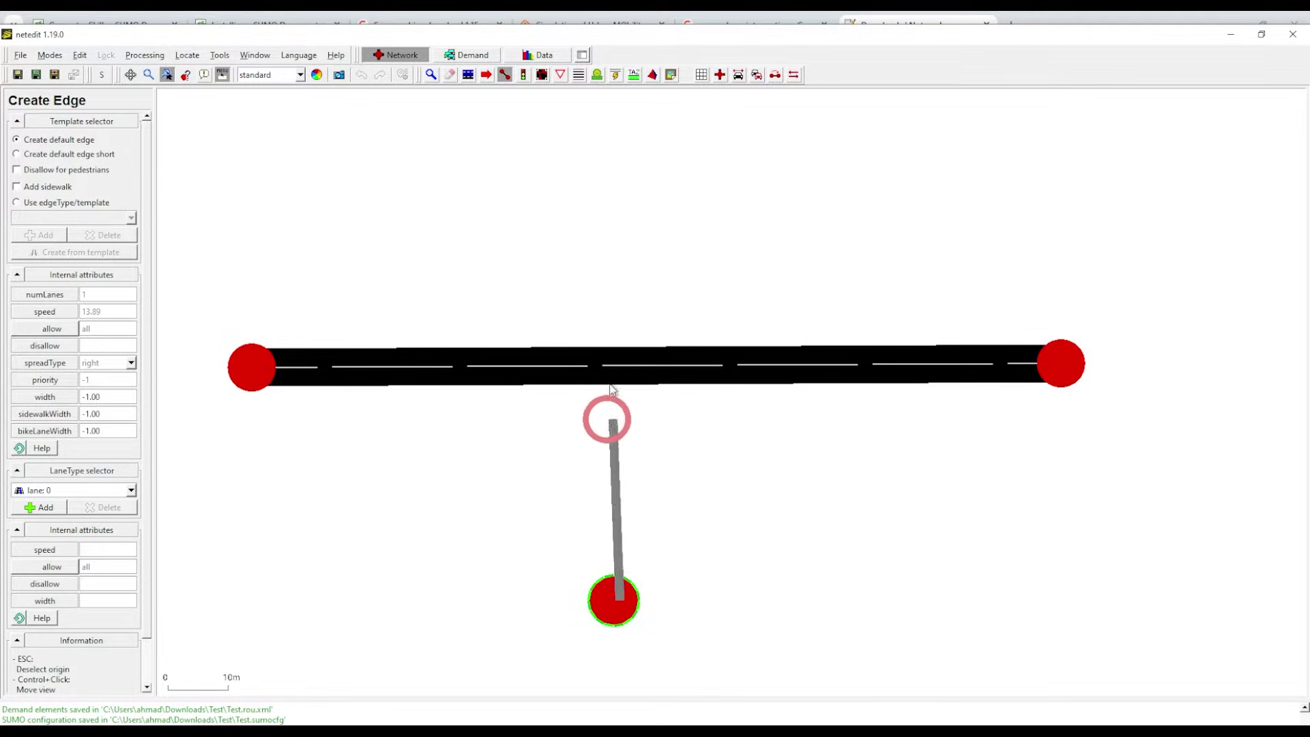
click(615, 151)
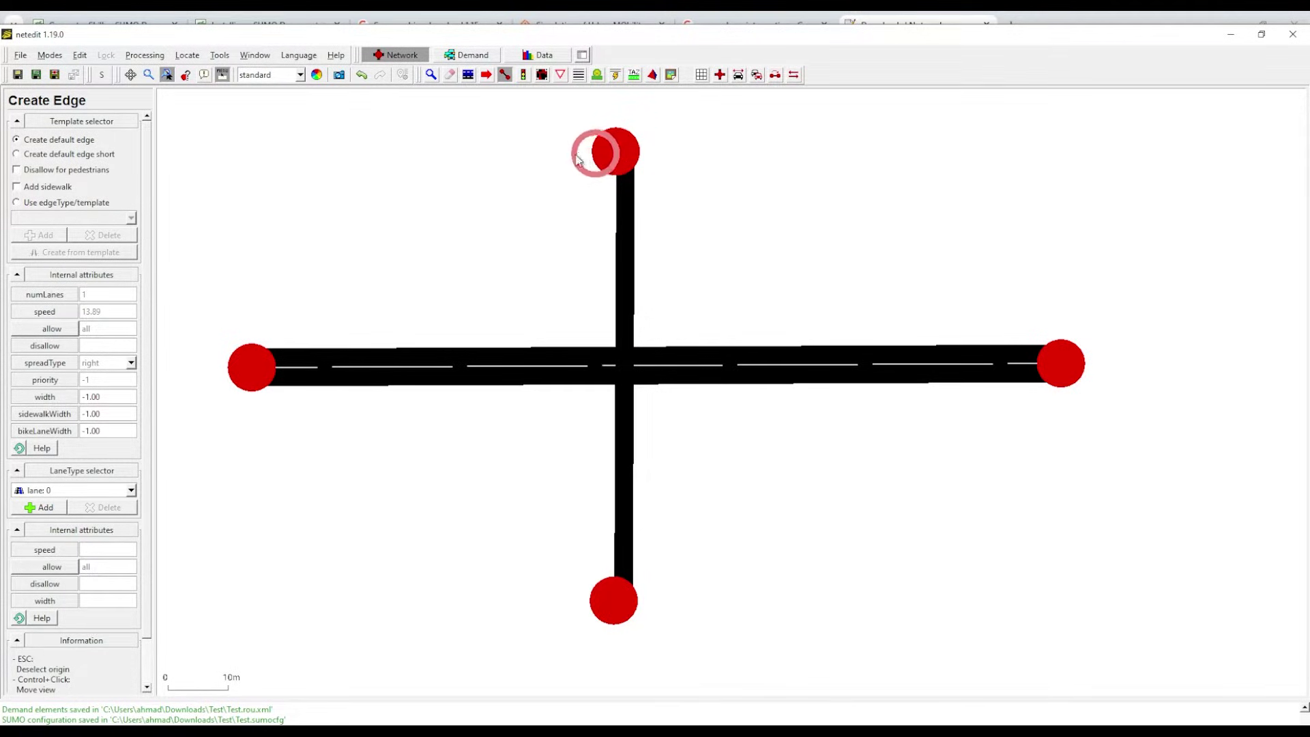
Move the vertical road's top junction down onto the horizontal road, then select the horizontal edge.
click(469, 76)
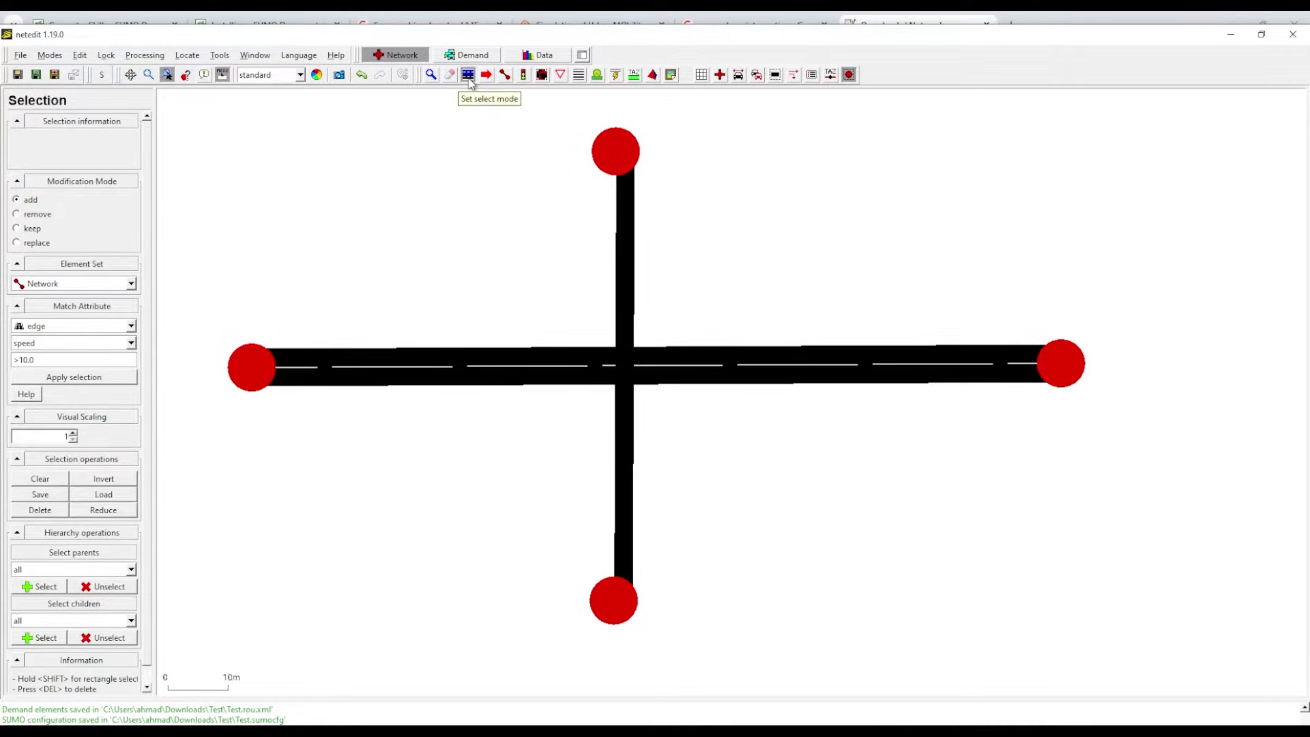
click(616, 150)
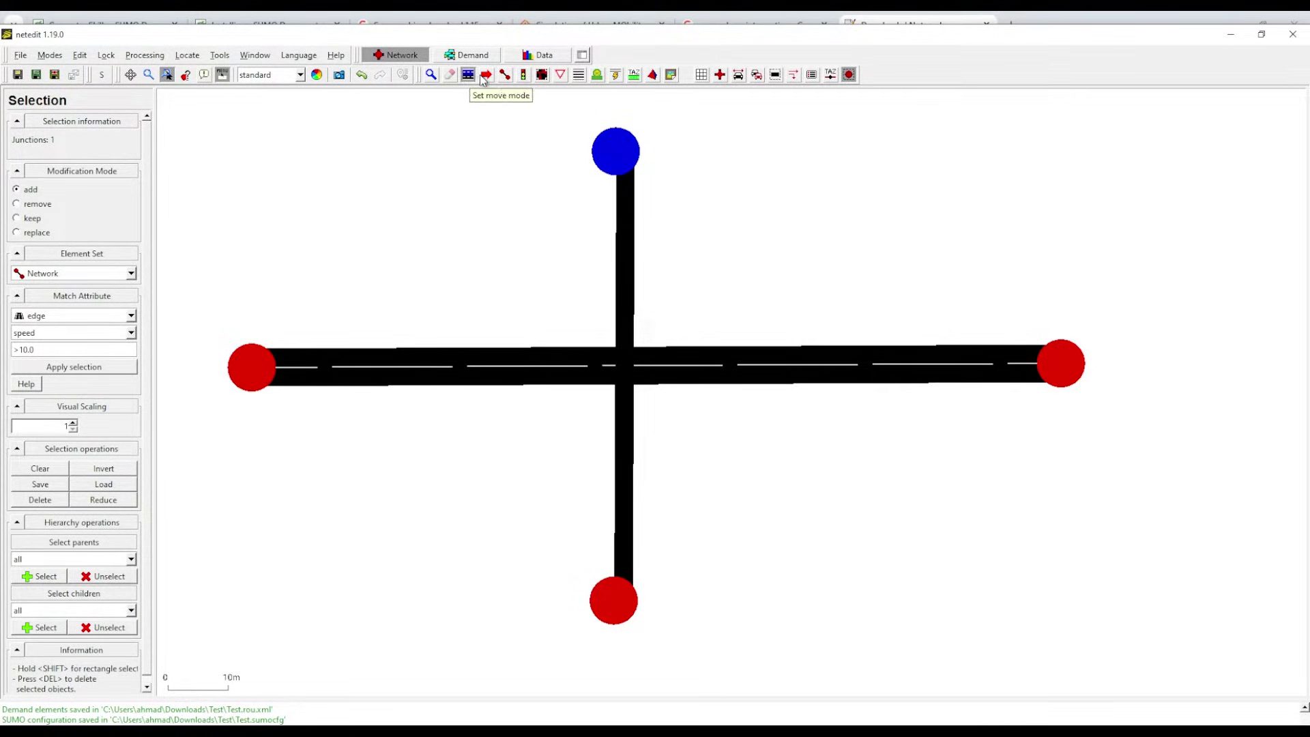
key(m)
drag(613, 152, 608, 407)
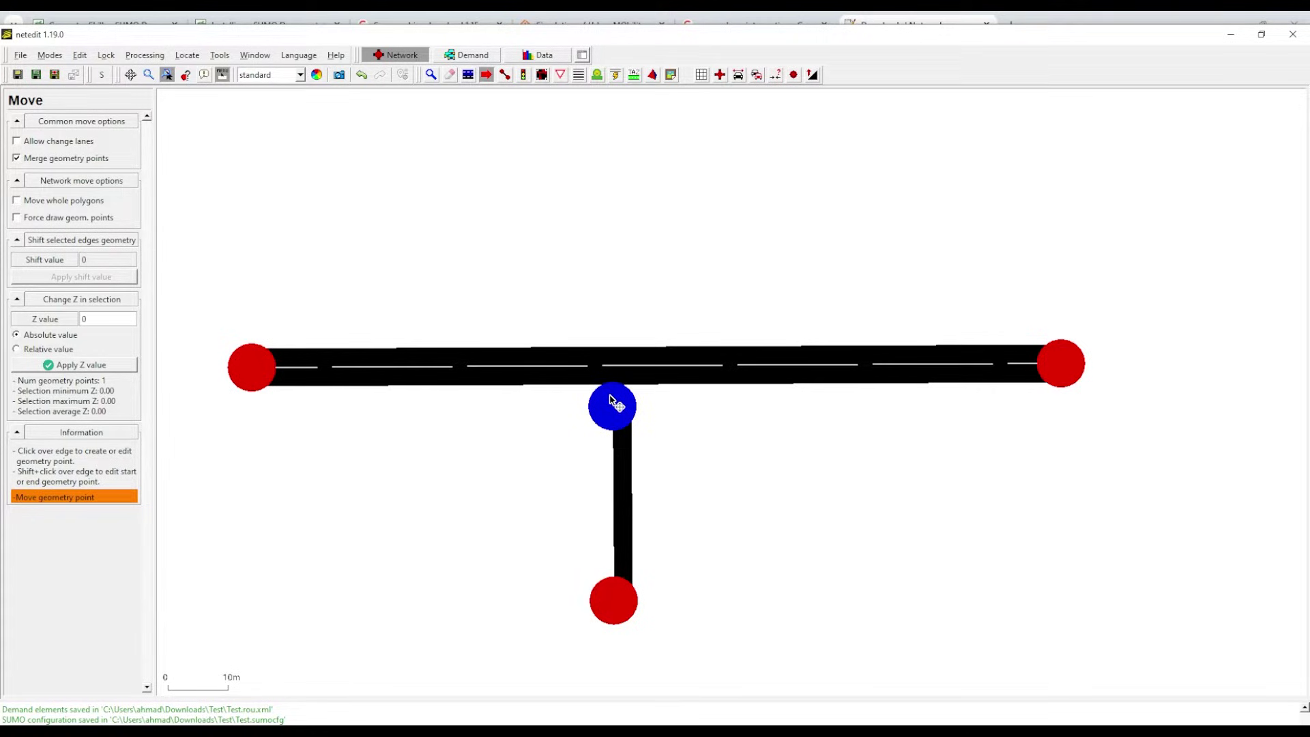
click(469, 75)
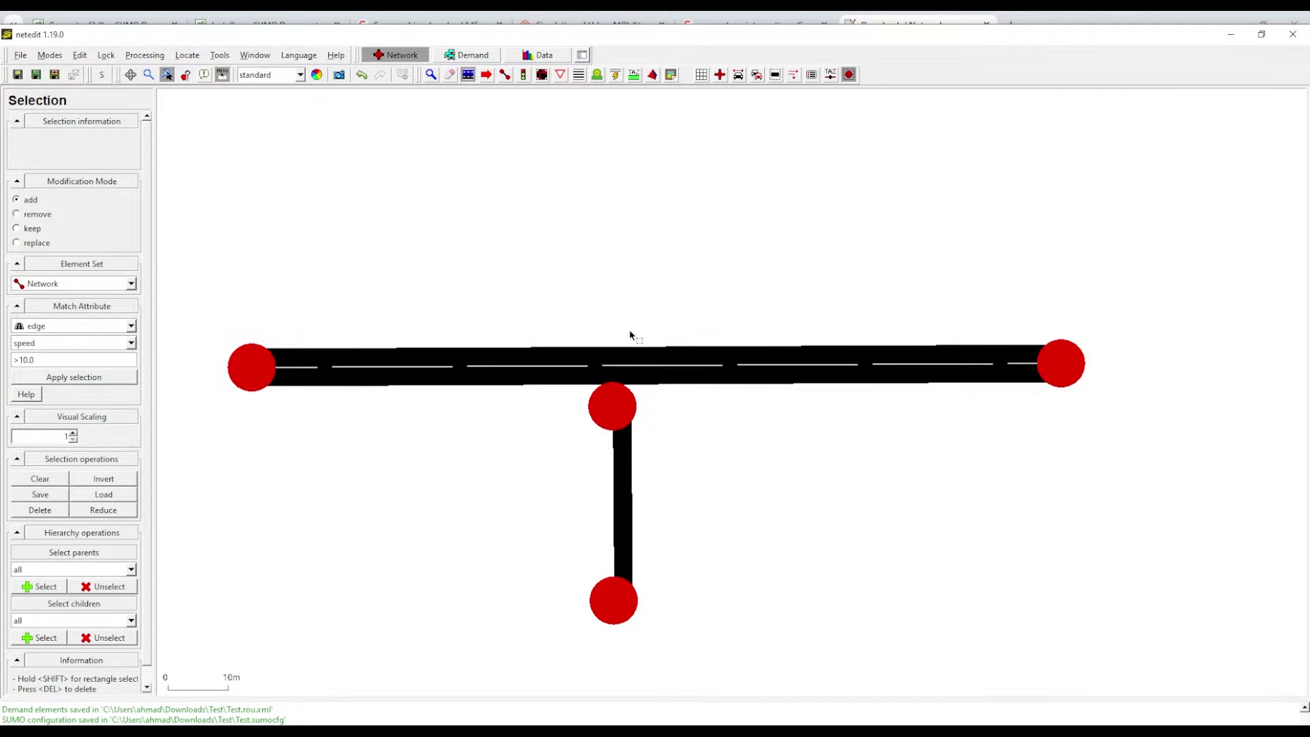
click(620, 356)
Select both directions of the horizontal road and split it above the vertical road.
click(591, 373)
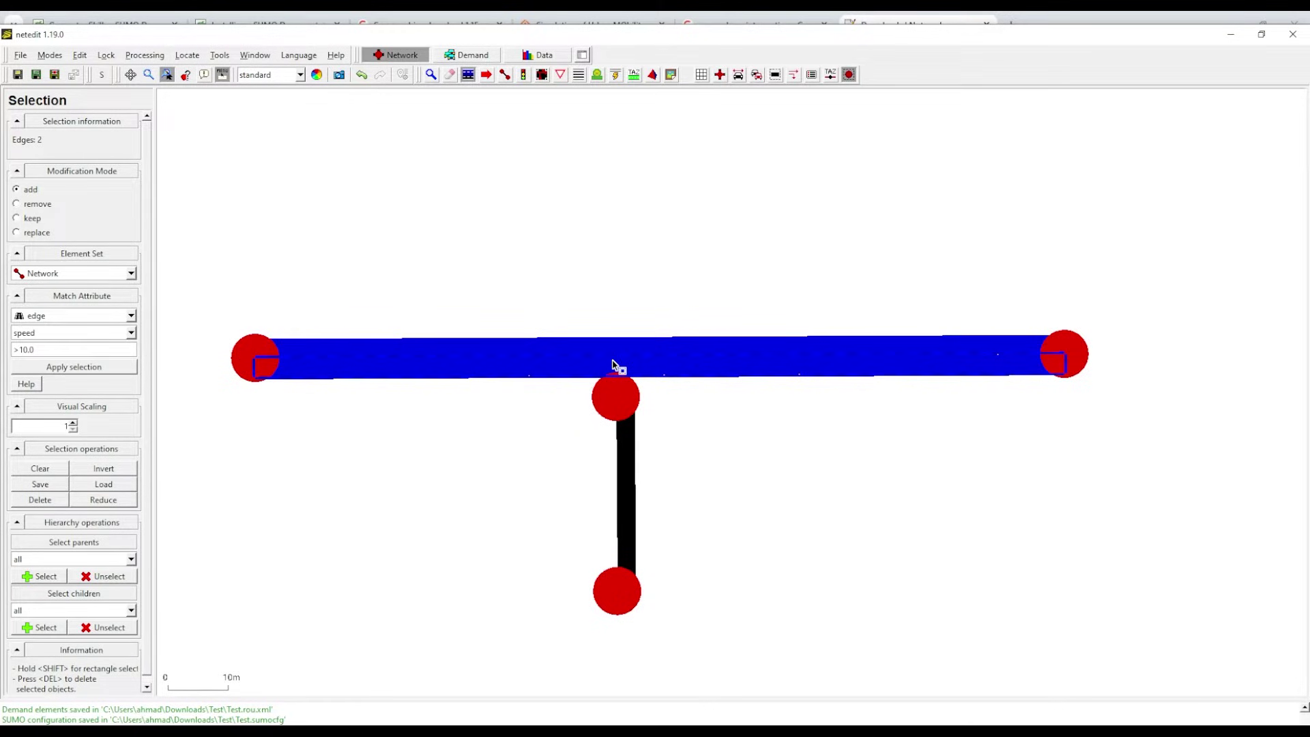
right_click(614, 364)
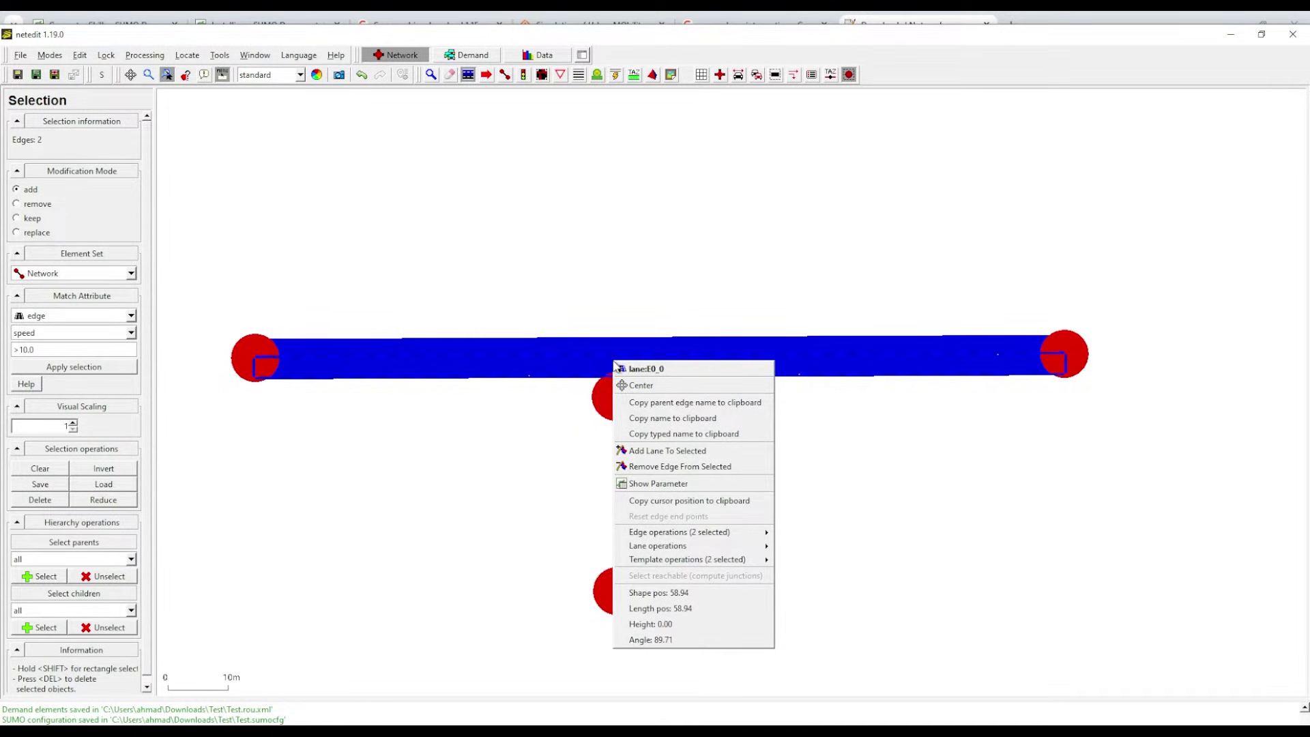
mouse_move(743, 532)
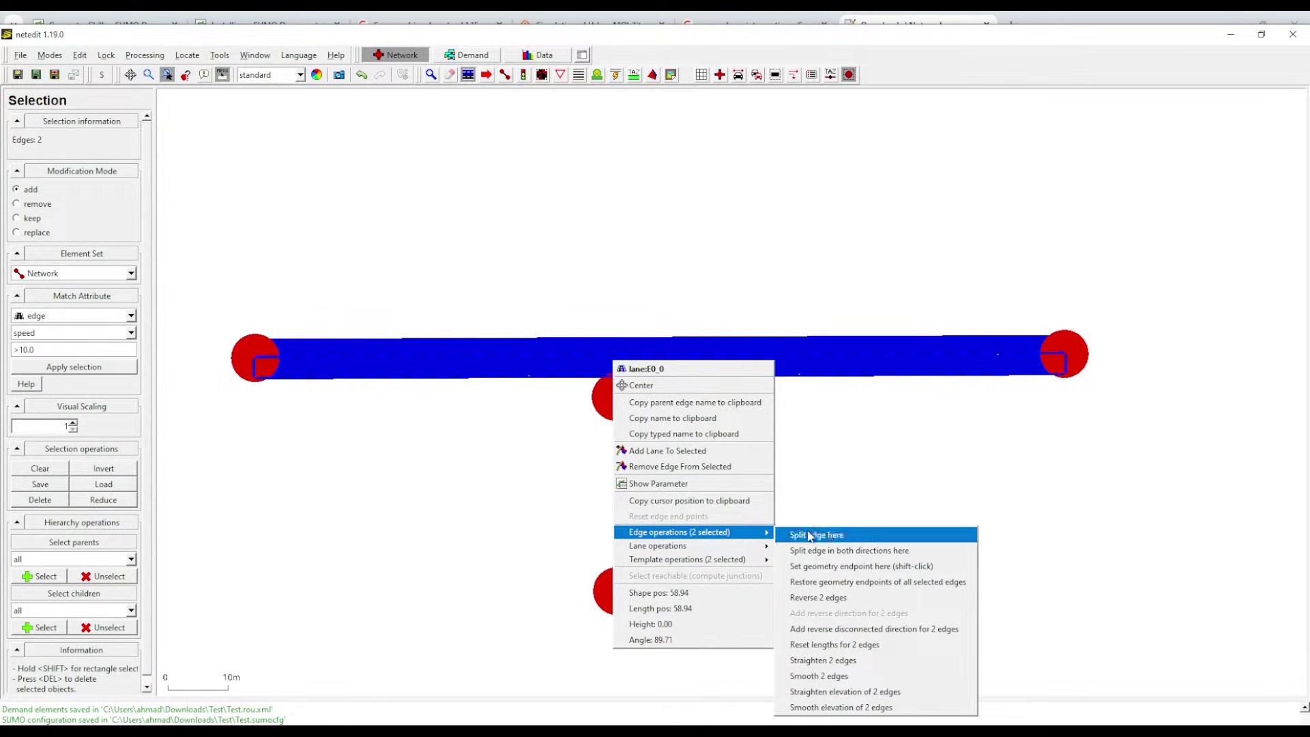
click(839, 535)
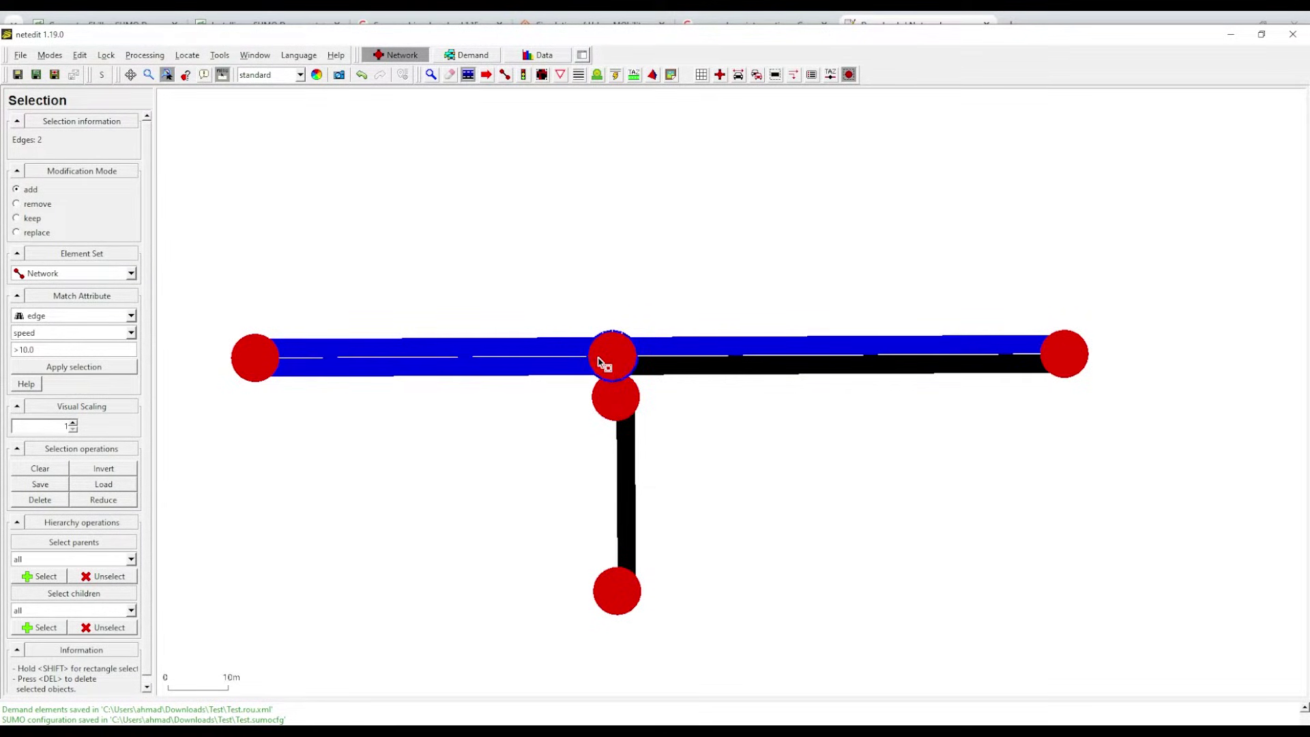
Inspect the intersection's lane connections, zooming and panning to fit the whole junction in view.
click(542, 77)
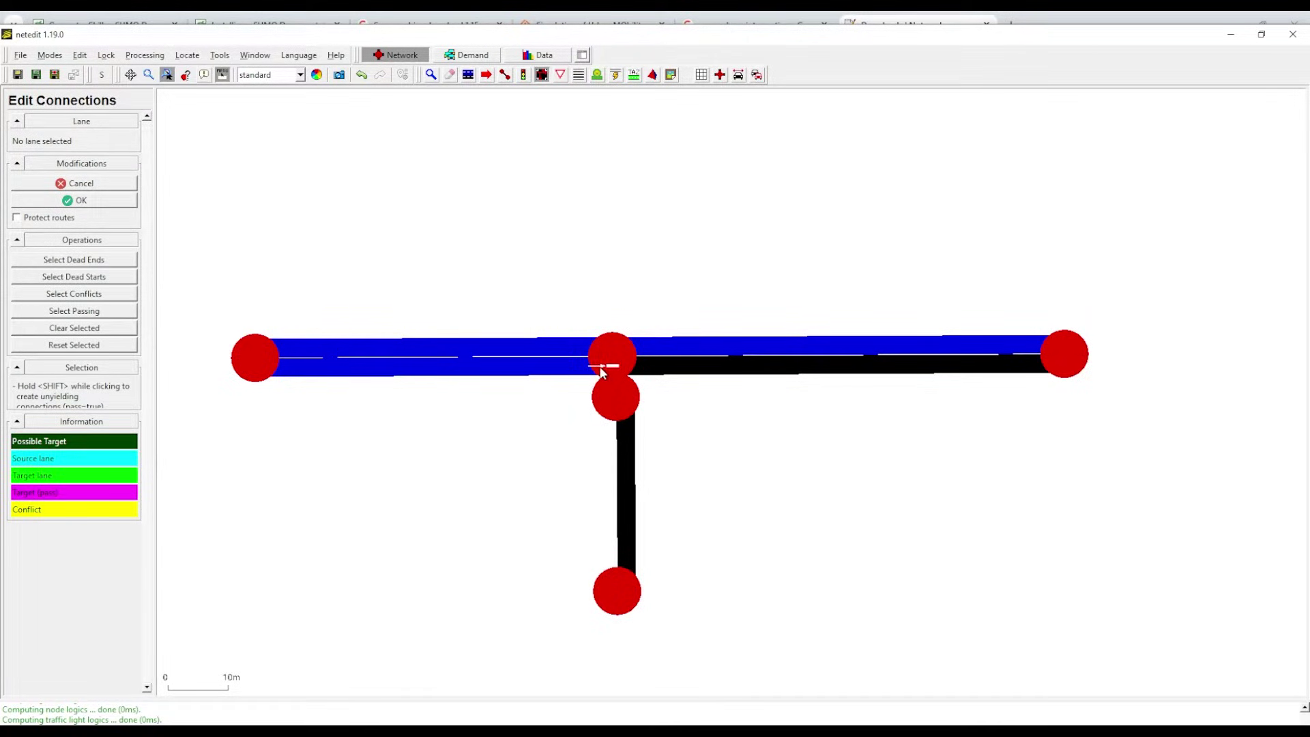
scroll(608, 369, up, 5)
scroll(610, 371, up, 1)
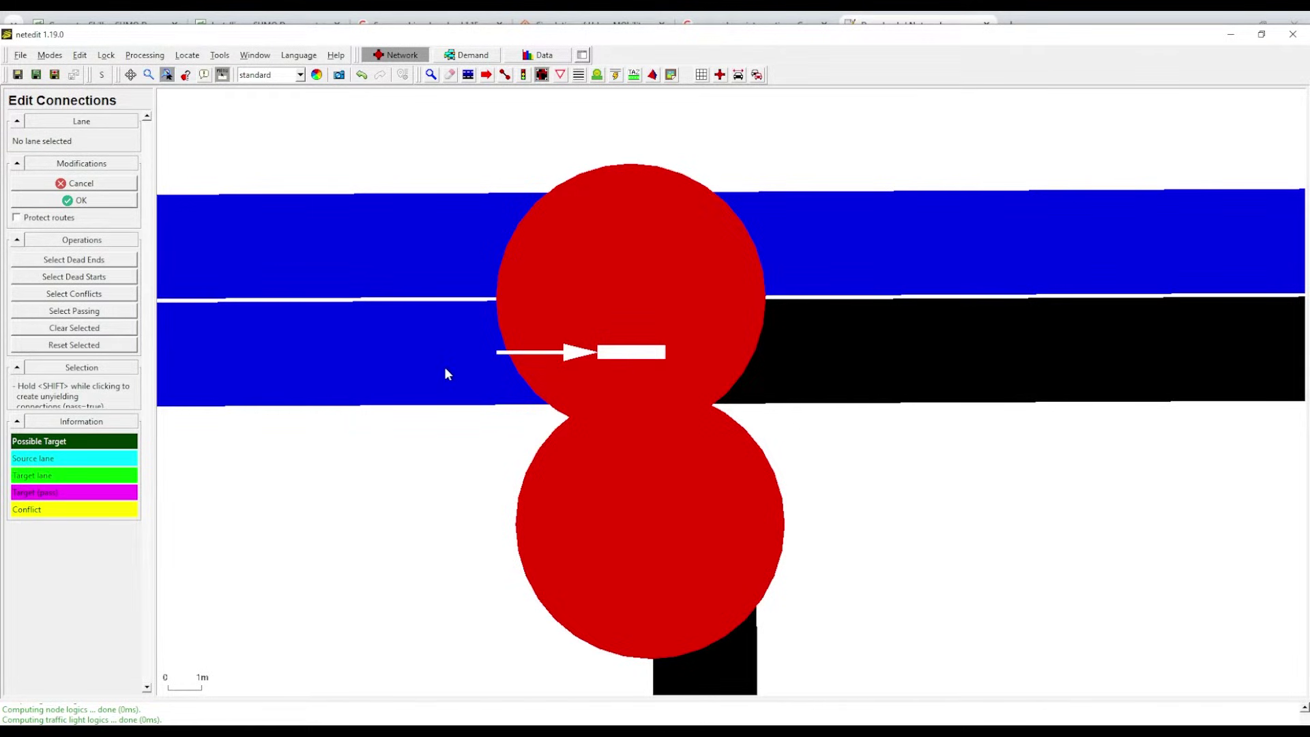
scroll(798, 365, down, 2)
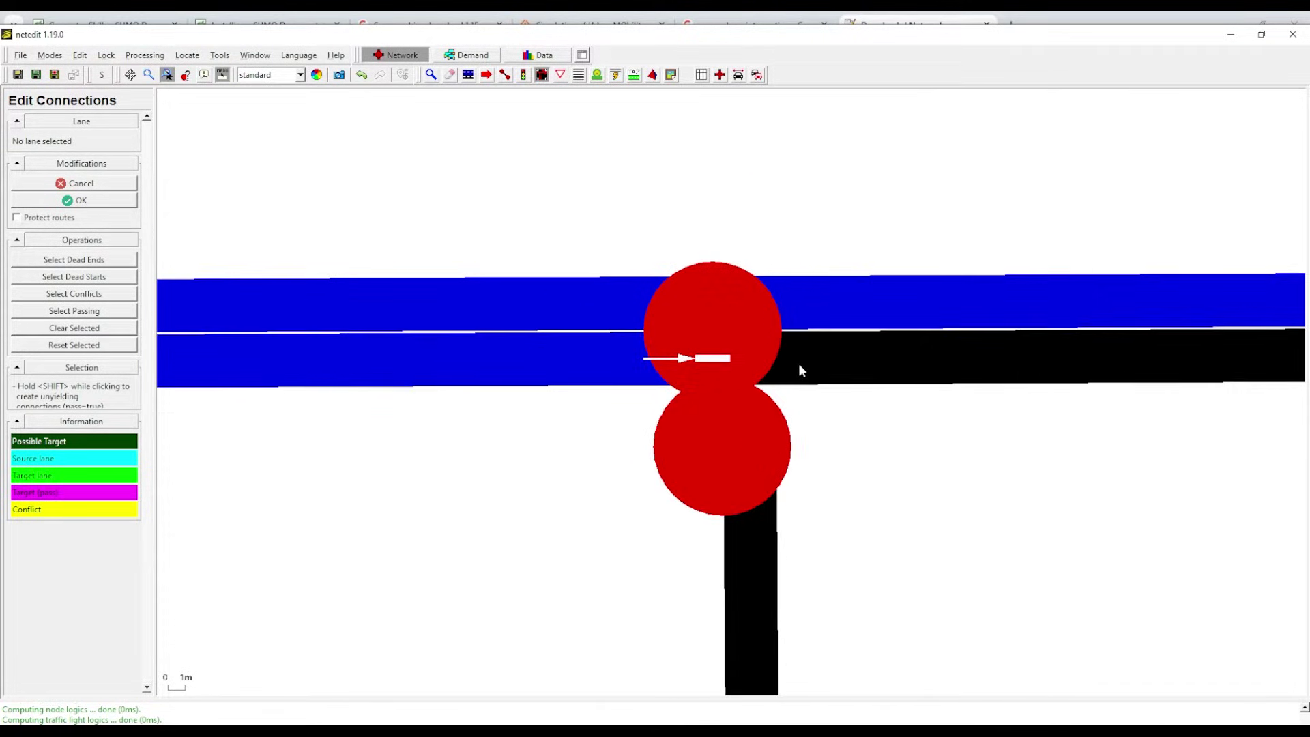
scroll(817, 288, down, 2)
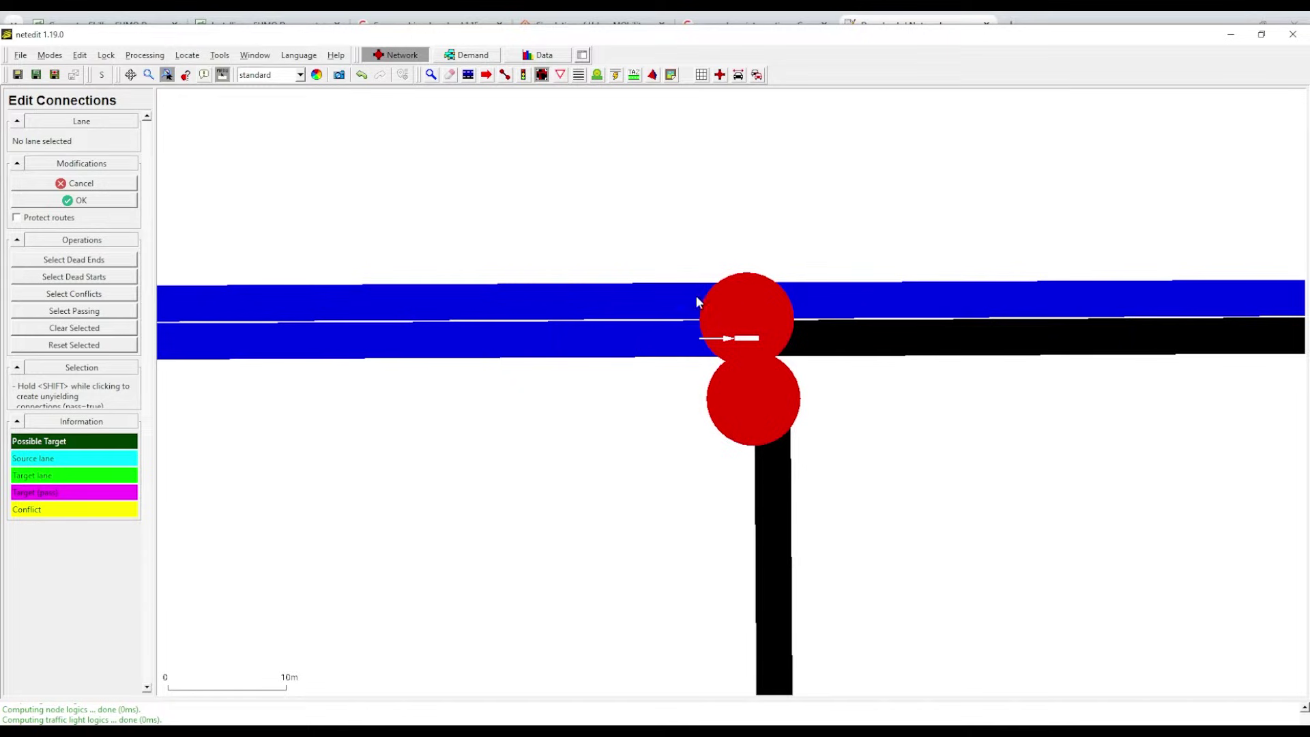
drag(869, 420, 690, 433)
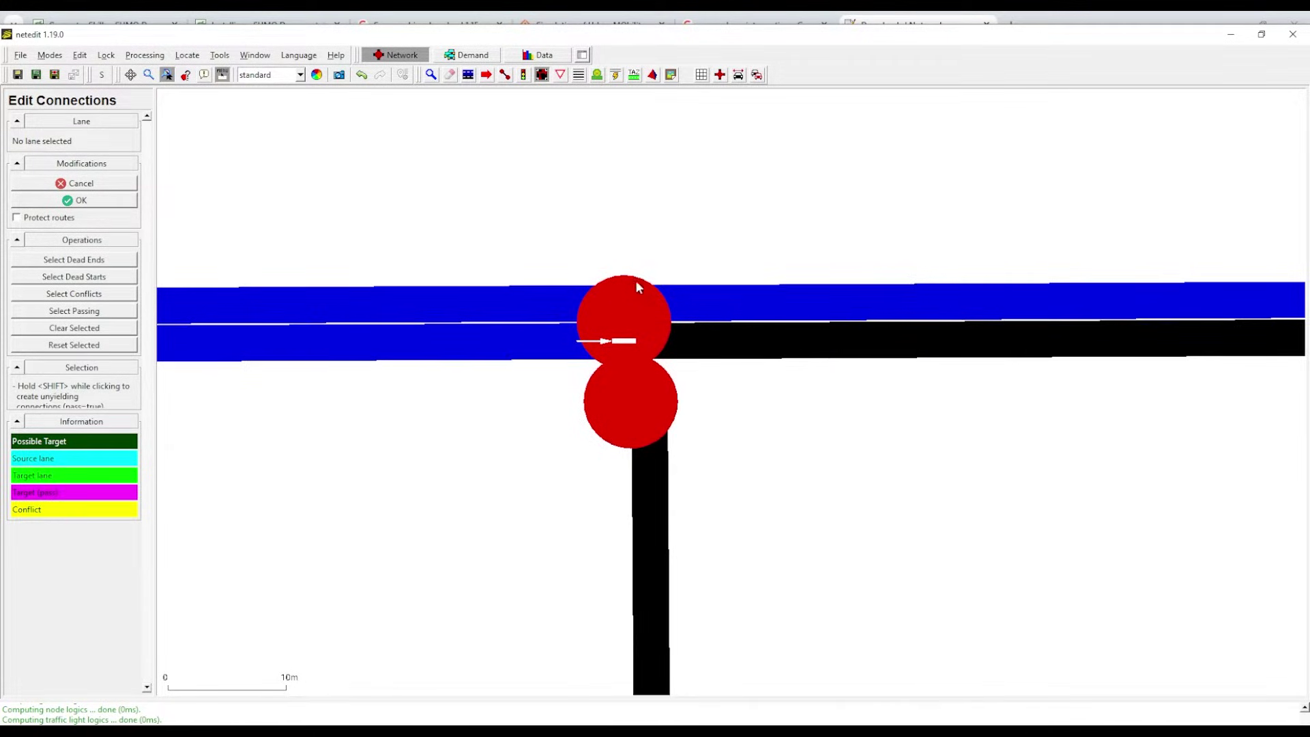
scroll(631, 279, down, 2)
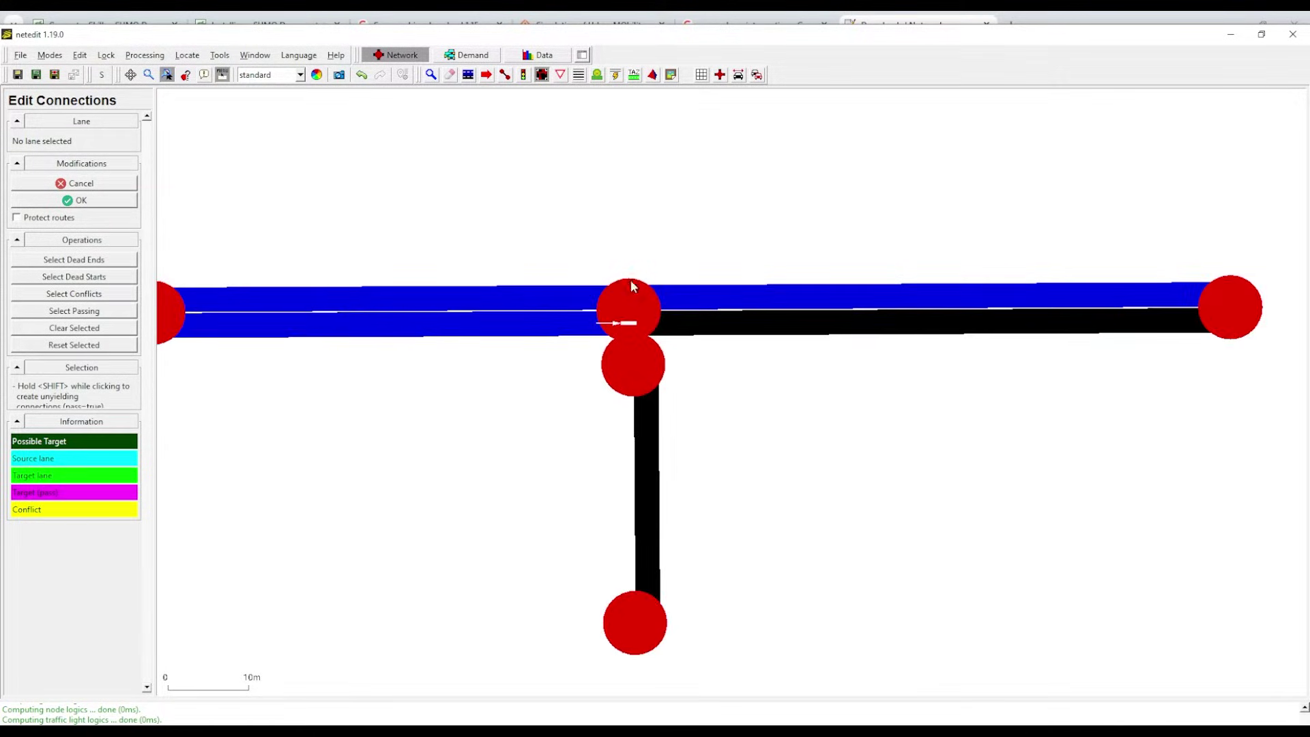
click(107, 200)
Select only the middle split junction.
click(468, 74)
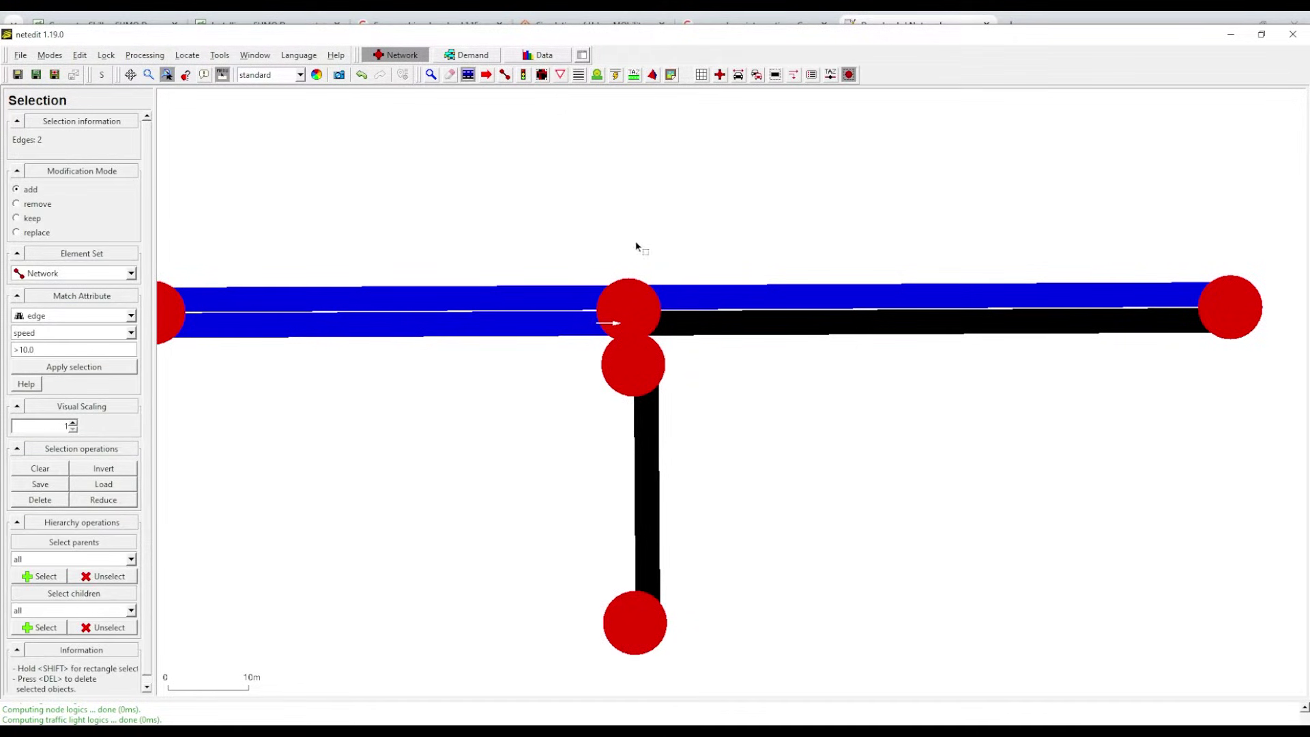
click(634, 317)
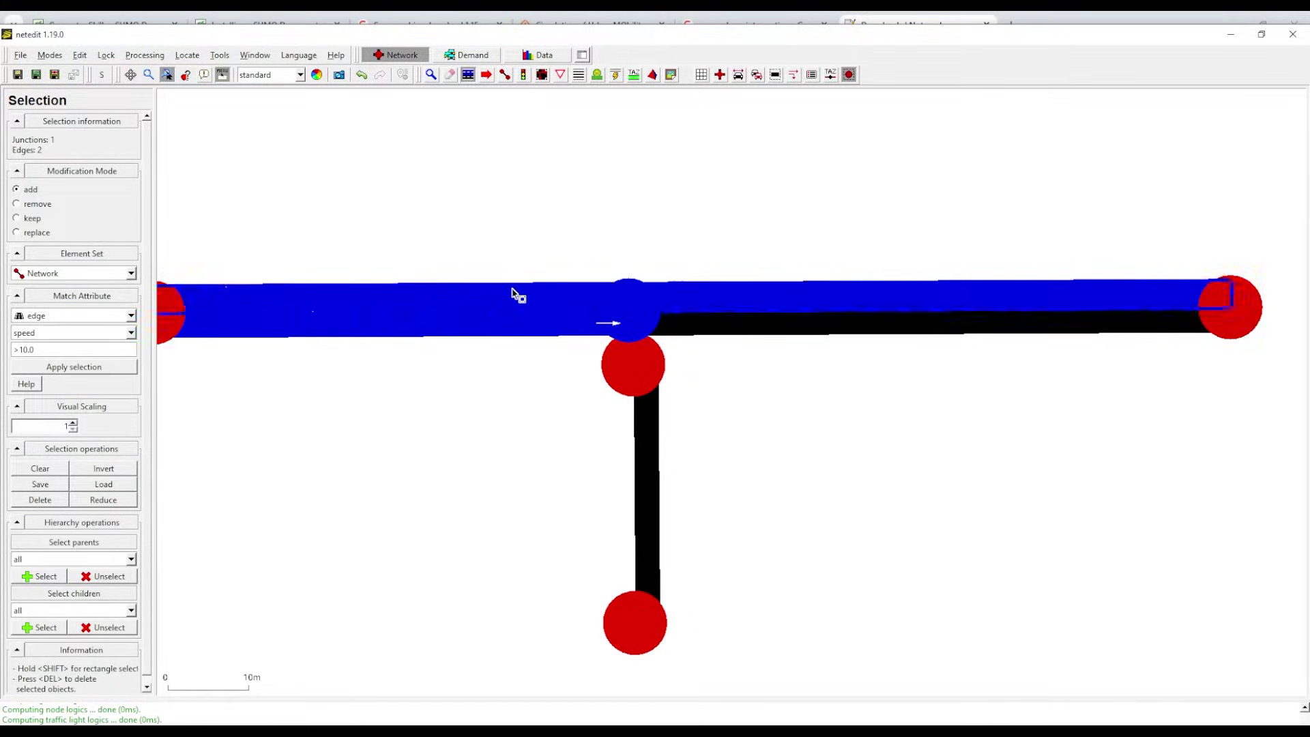
key(Escape)
click(619, 309)
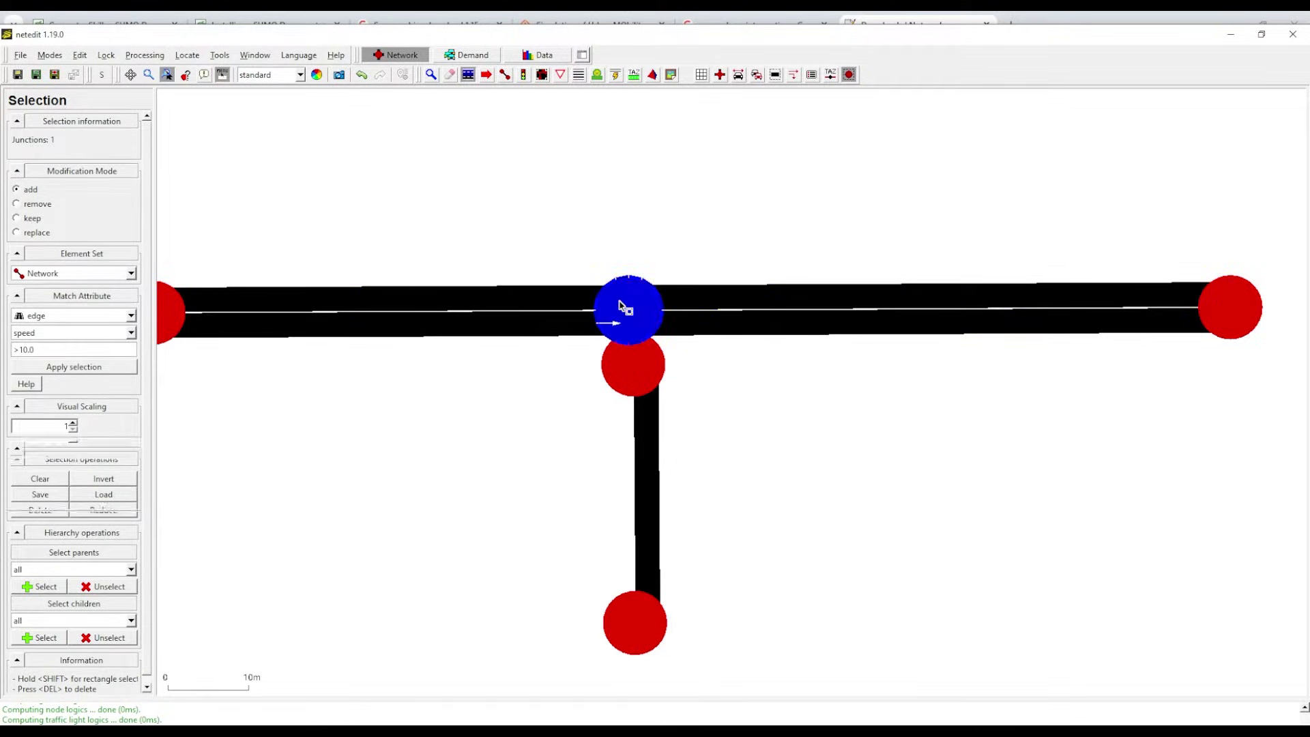
Pick lane E0.58_0 as a connection source, then drag the middle junction down onto the lower node.
click(542, 74)
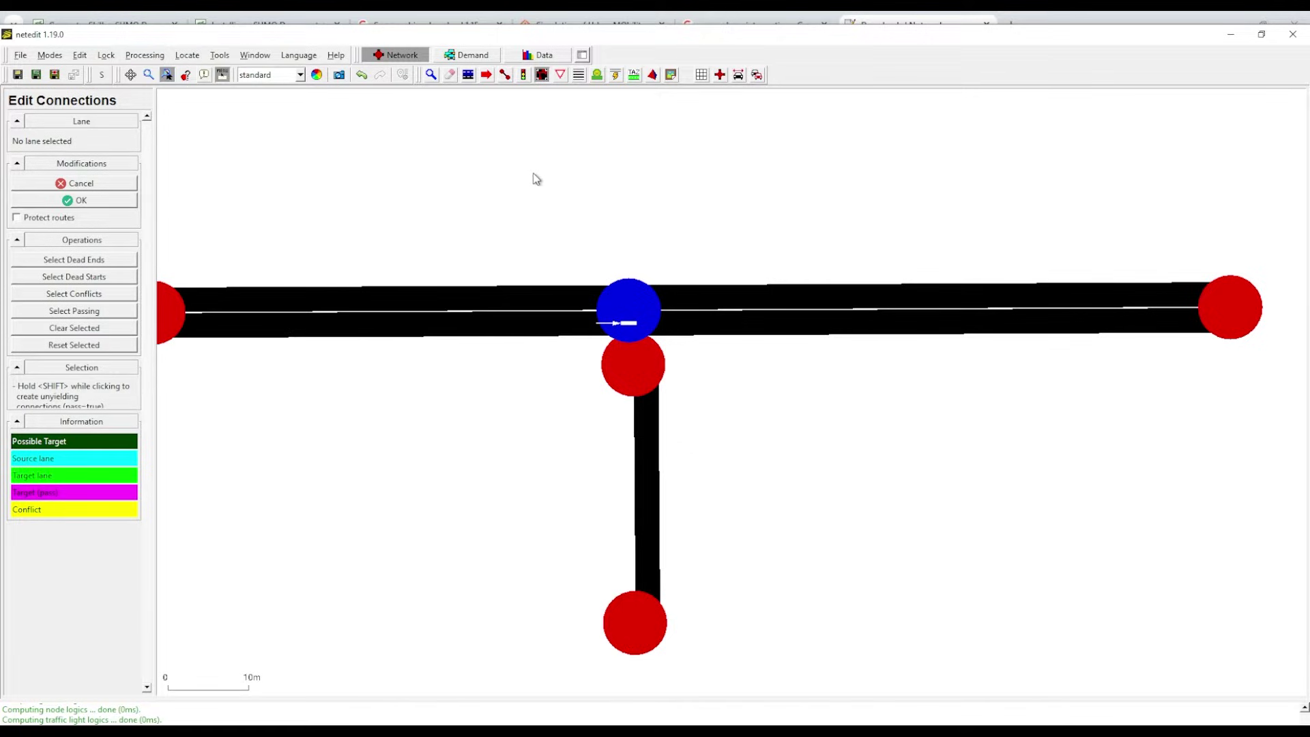
click(468, 79)
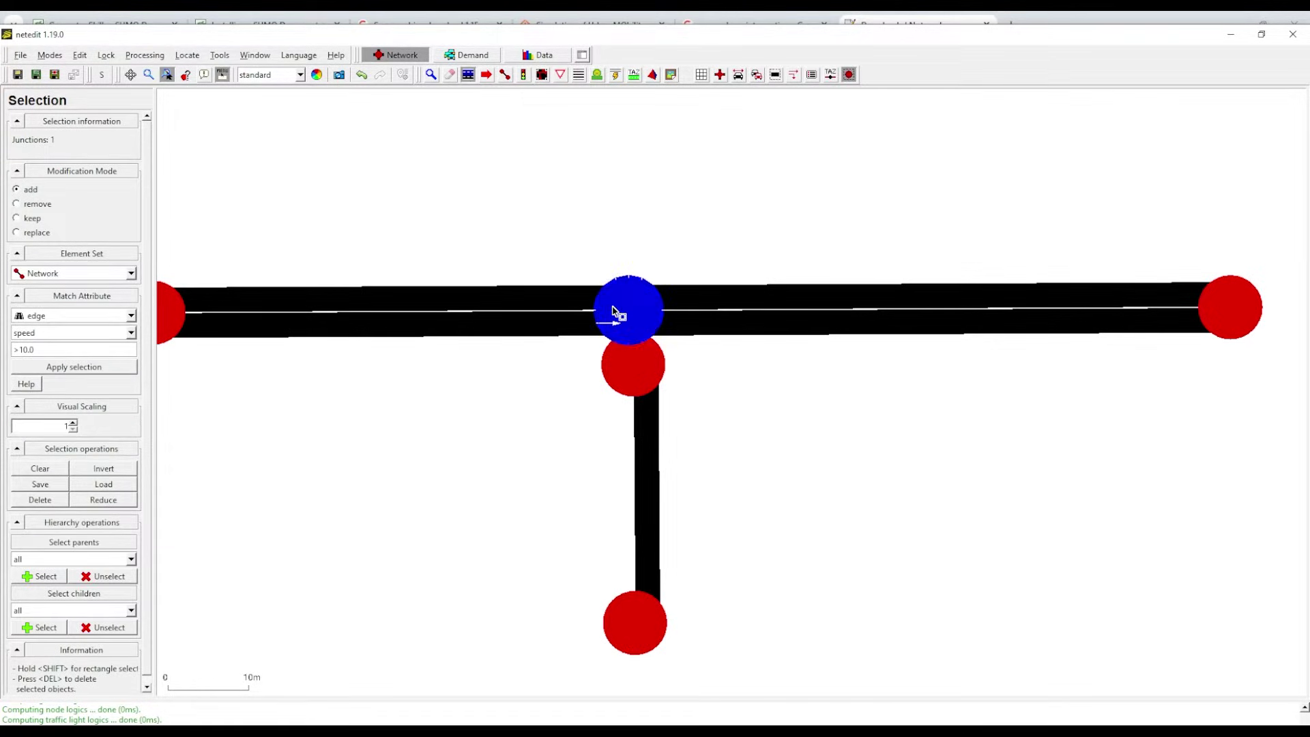
click(542, 77)
click(618, 328)
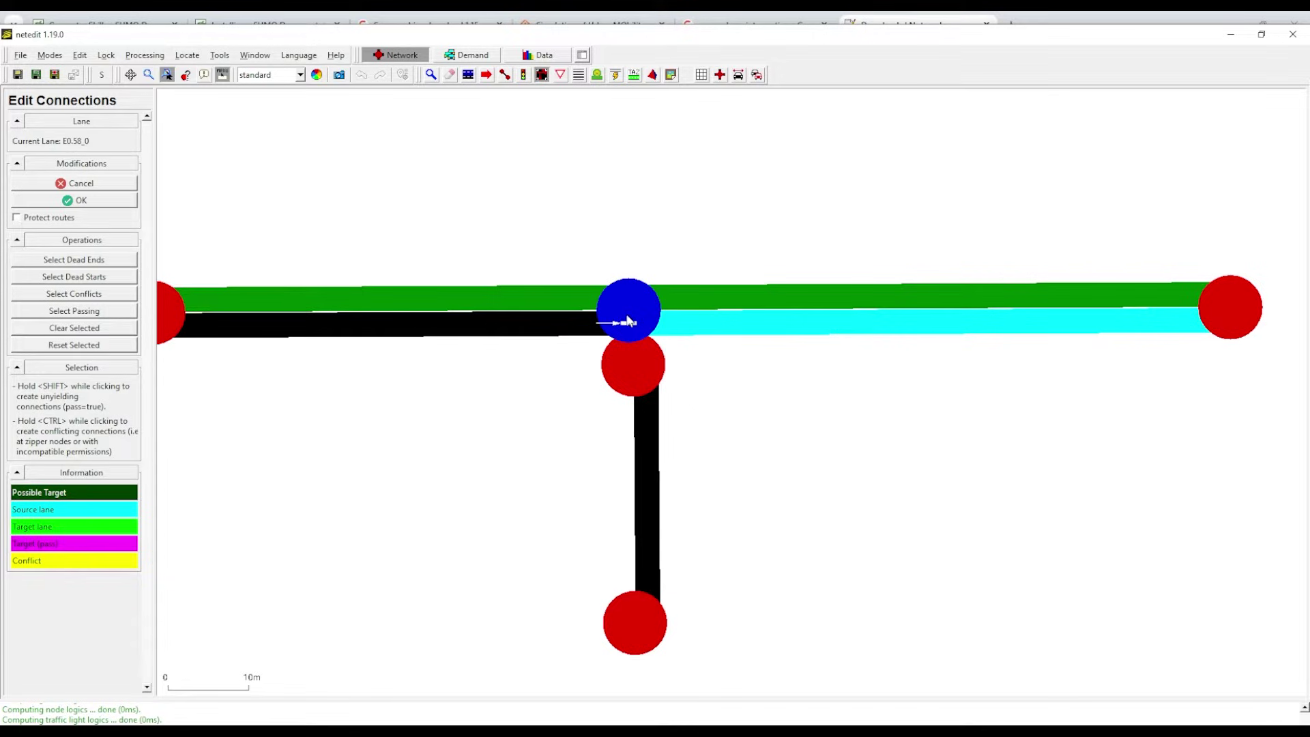
click(485, 74)
drag(628, 305, 628, 362)
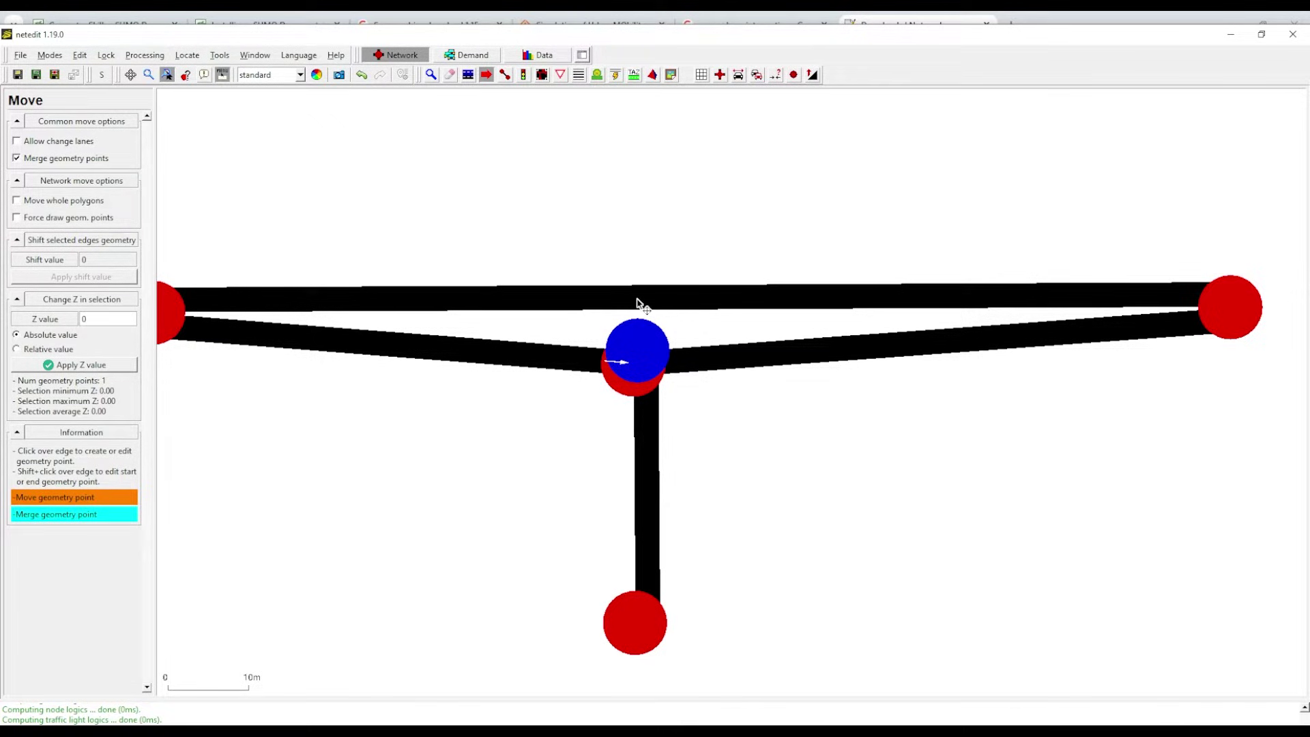
Undo the junction move and a stray bend point added to the upper road.
key(ctrl+z)
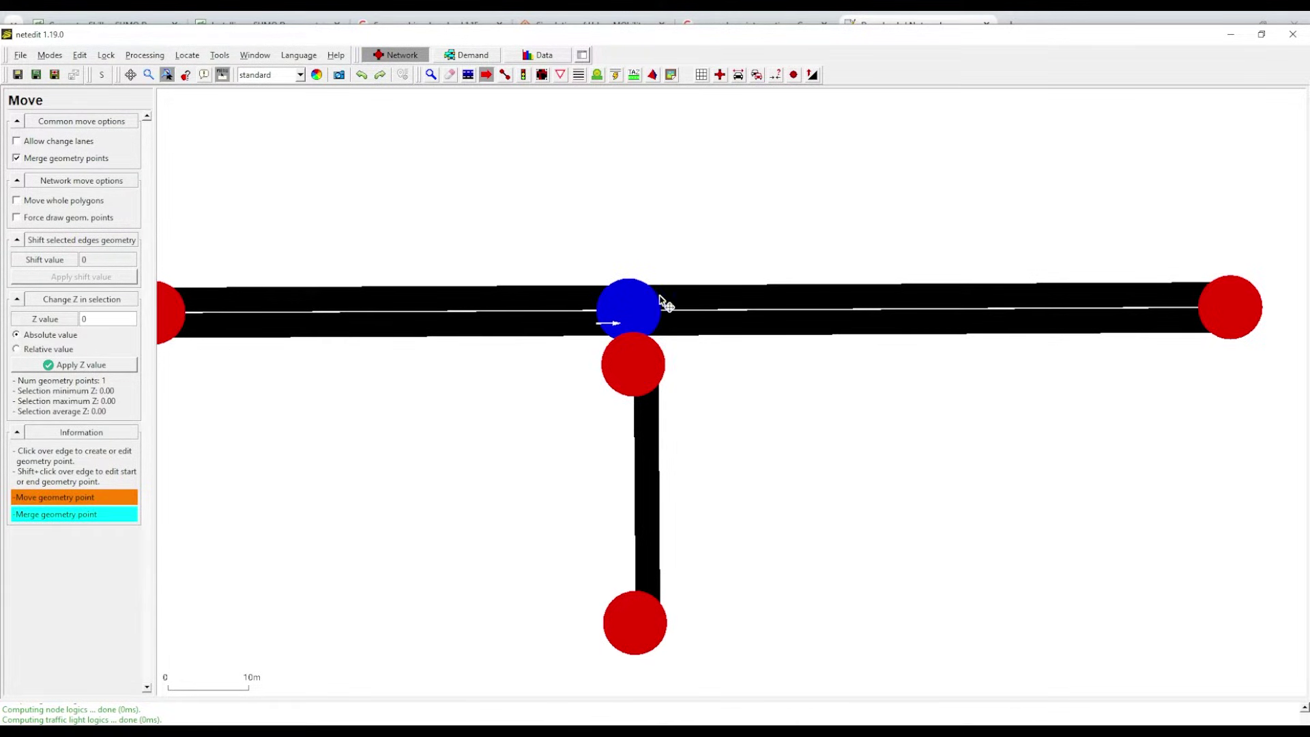
click(670, 309)
key(ctrl+z)
Select only the upper road edge, deselecting the middle junction.
click(468, 74)
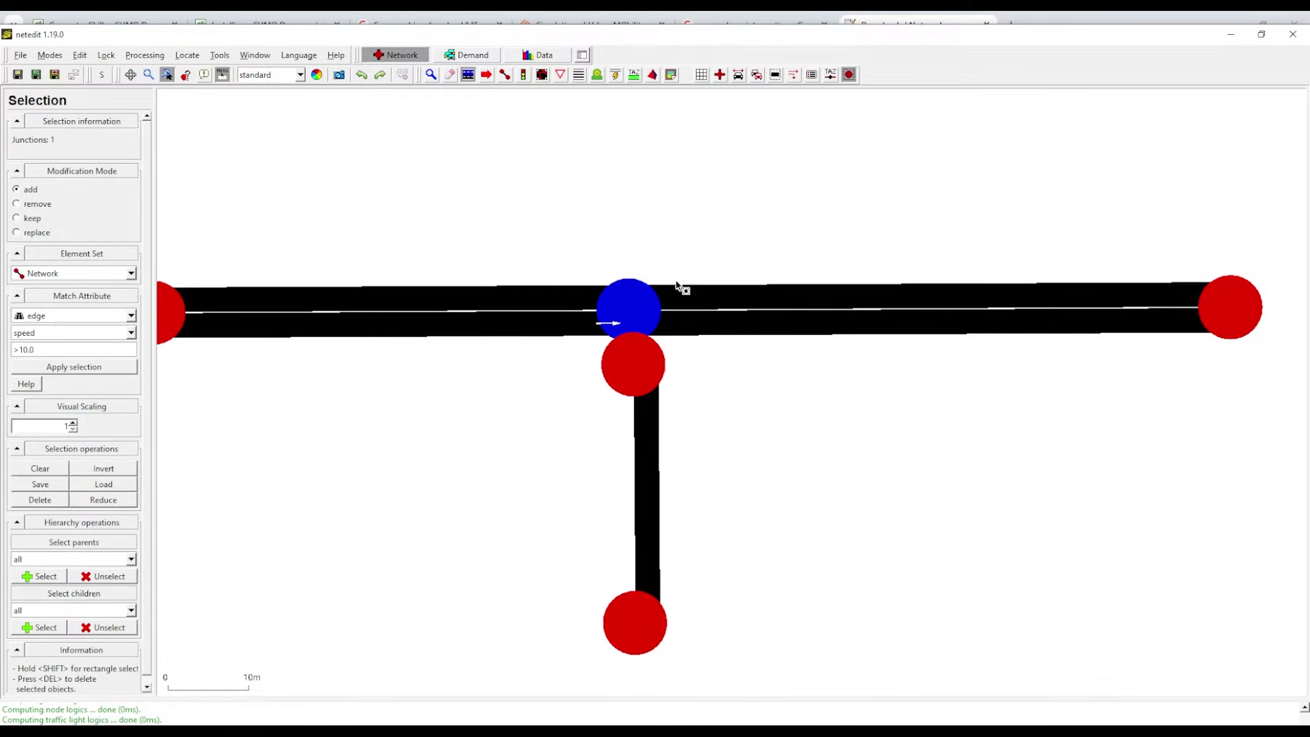
click(680, 293)
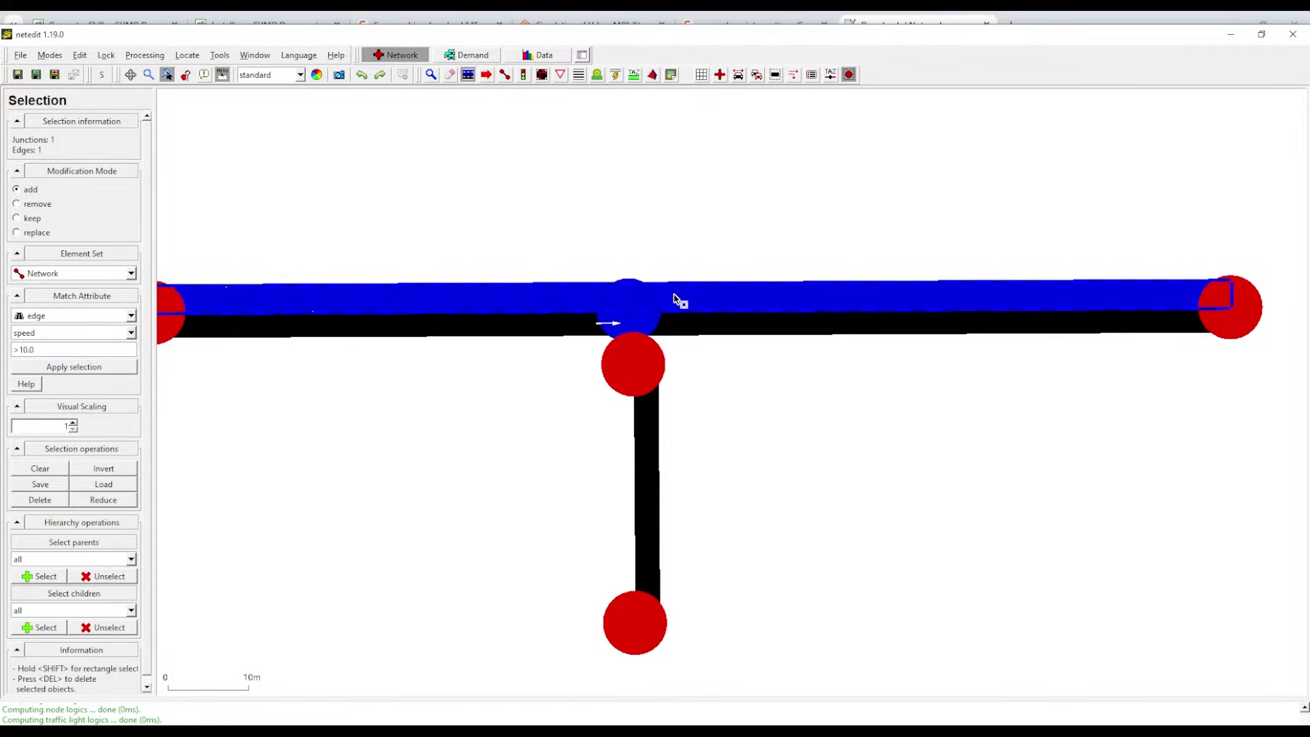
right_click(676, 298)
click(659, 251)
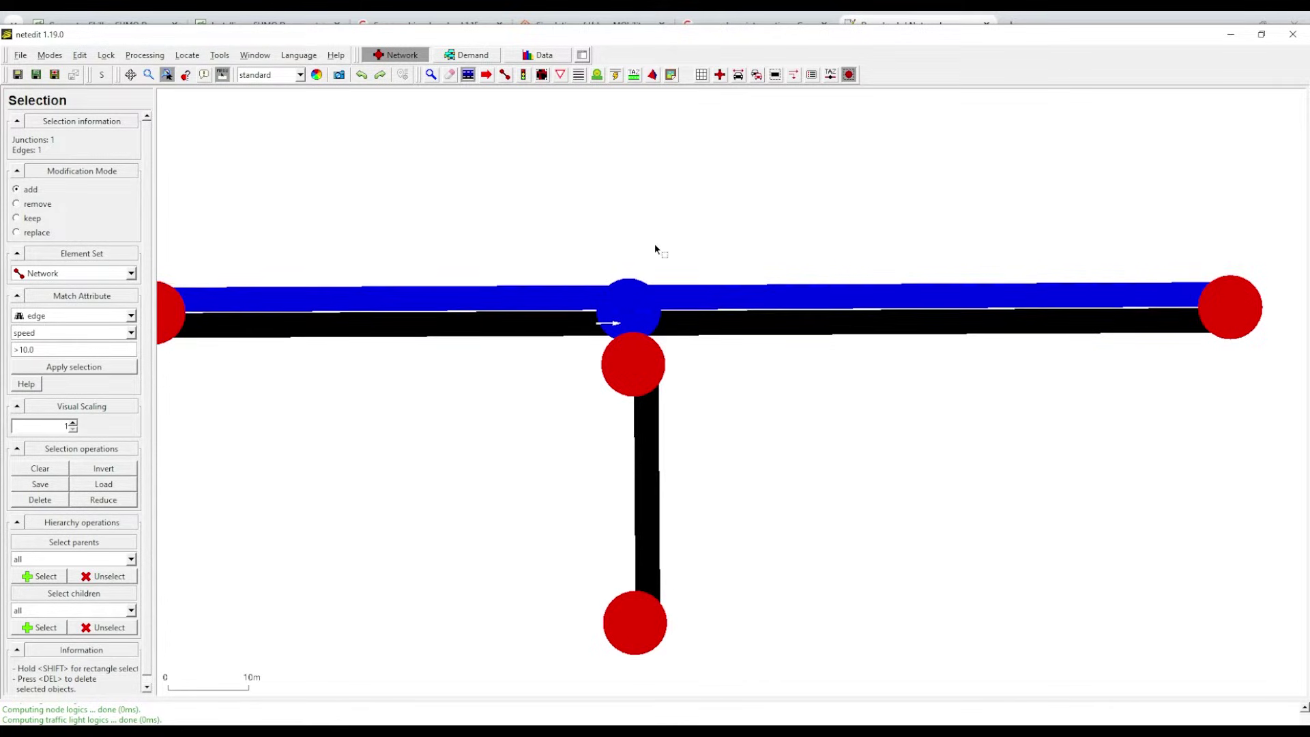
click(621, 310)
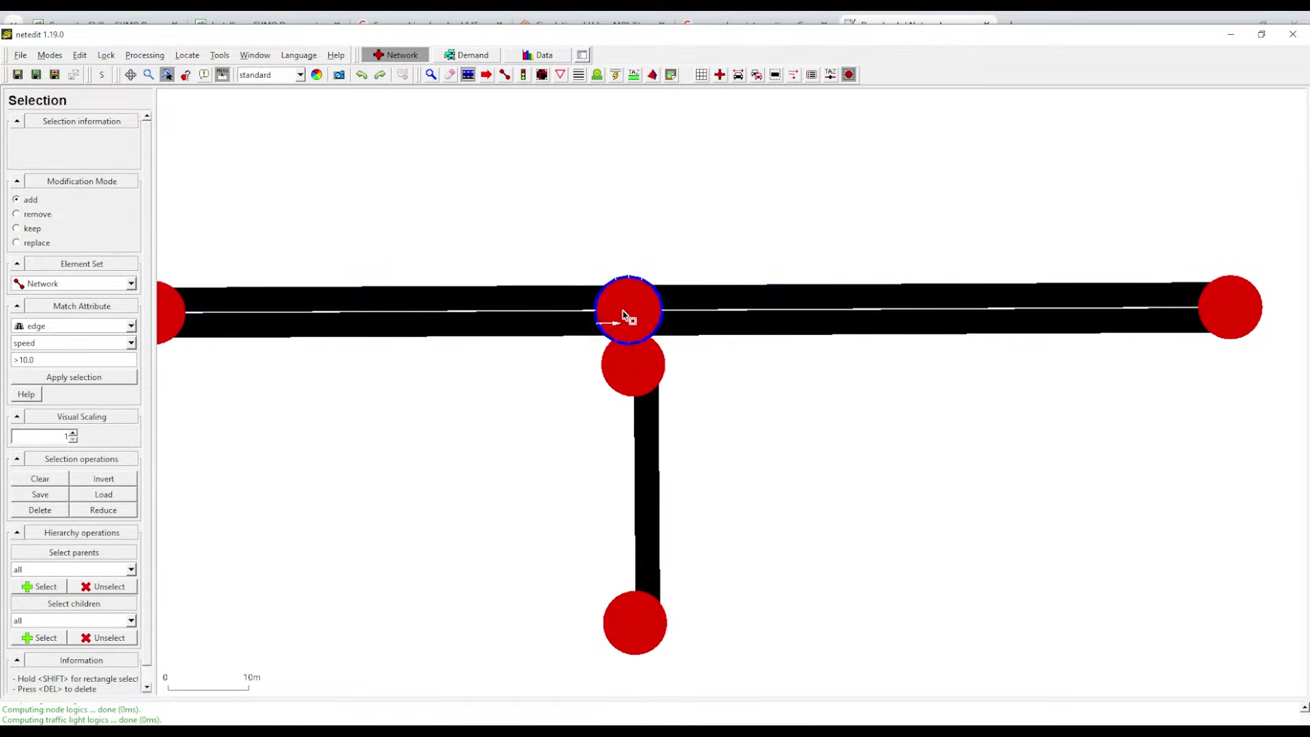
click(624, 299)
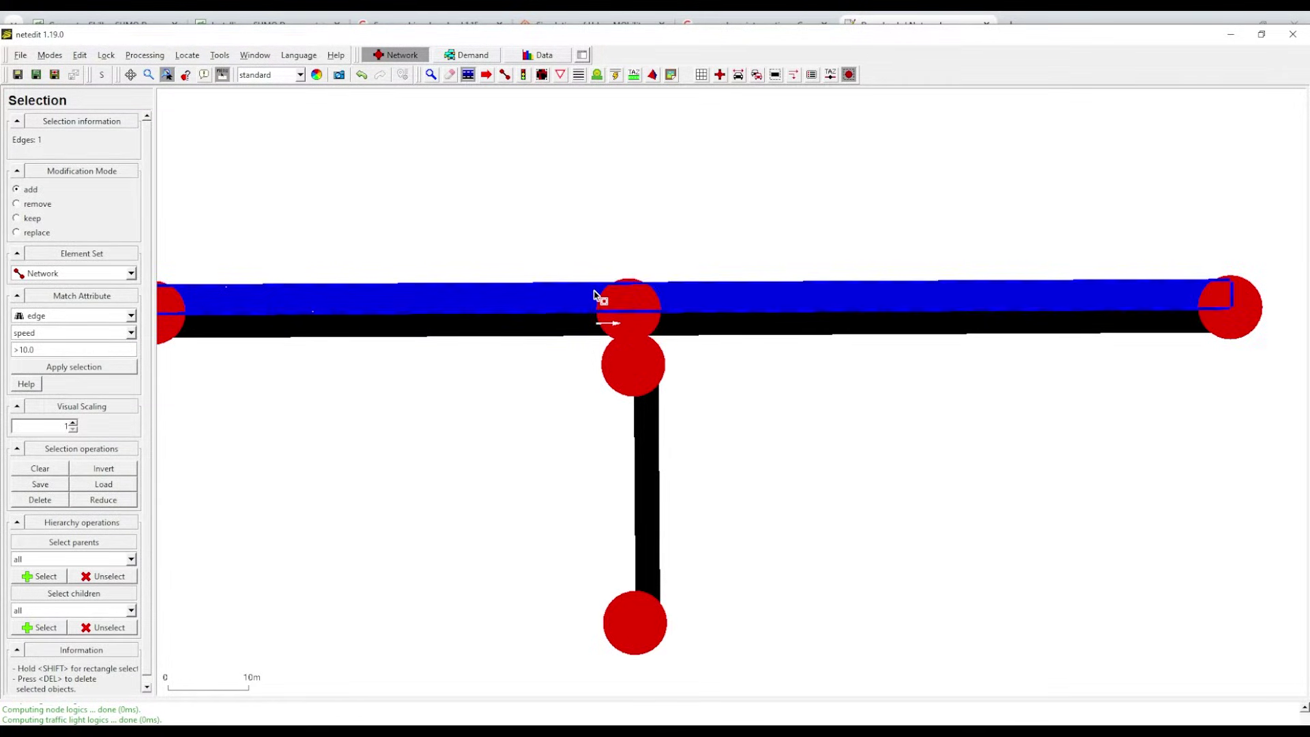
Split the upper road edge at the middle, adding a second junction.
right_click(594, 292)
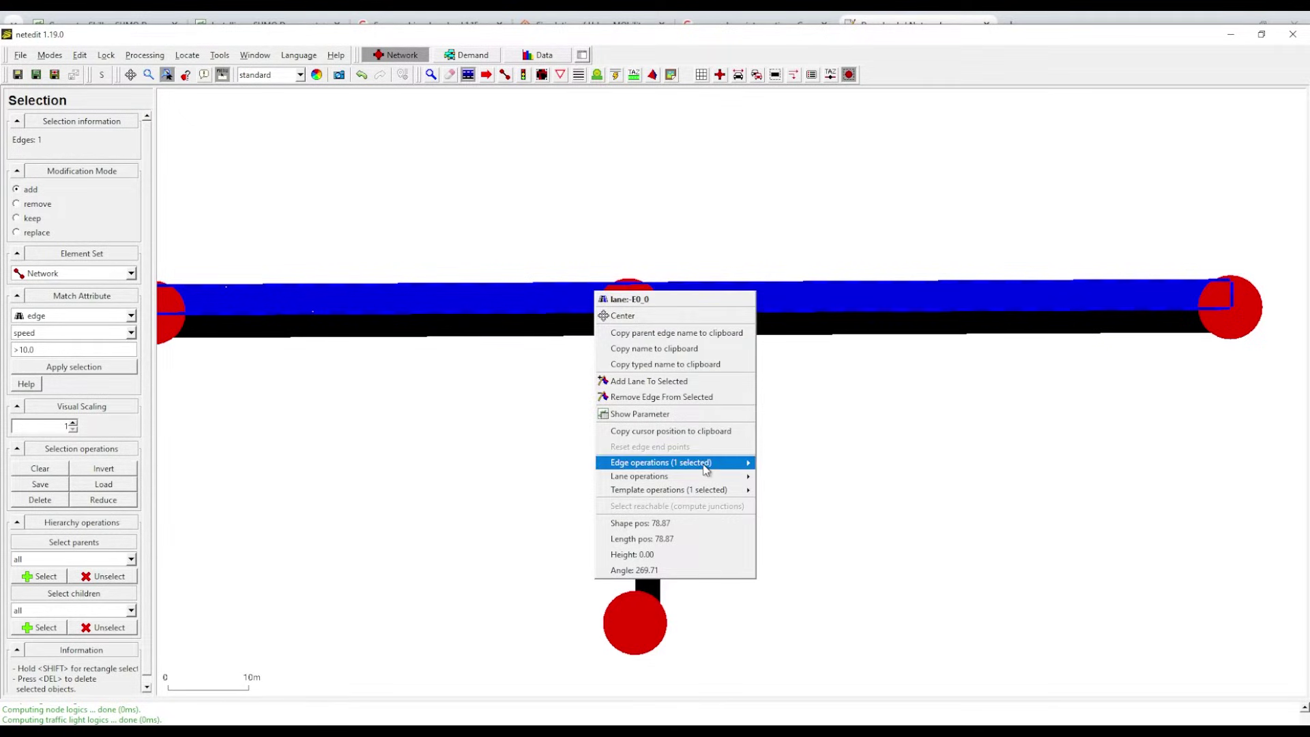
mouse_move(706, 468)
click(825, 470)
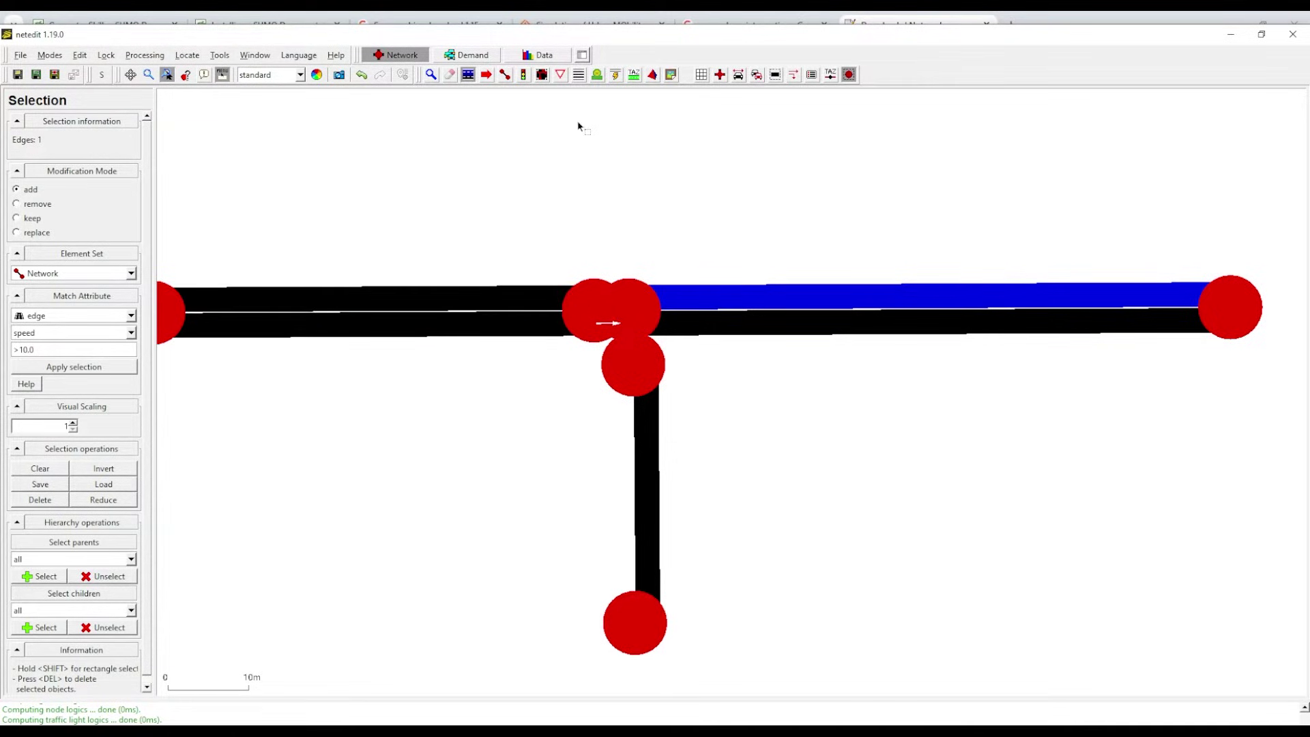
click(542, 75)
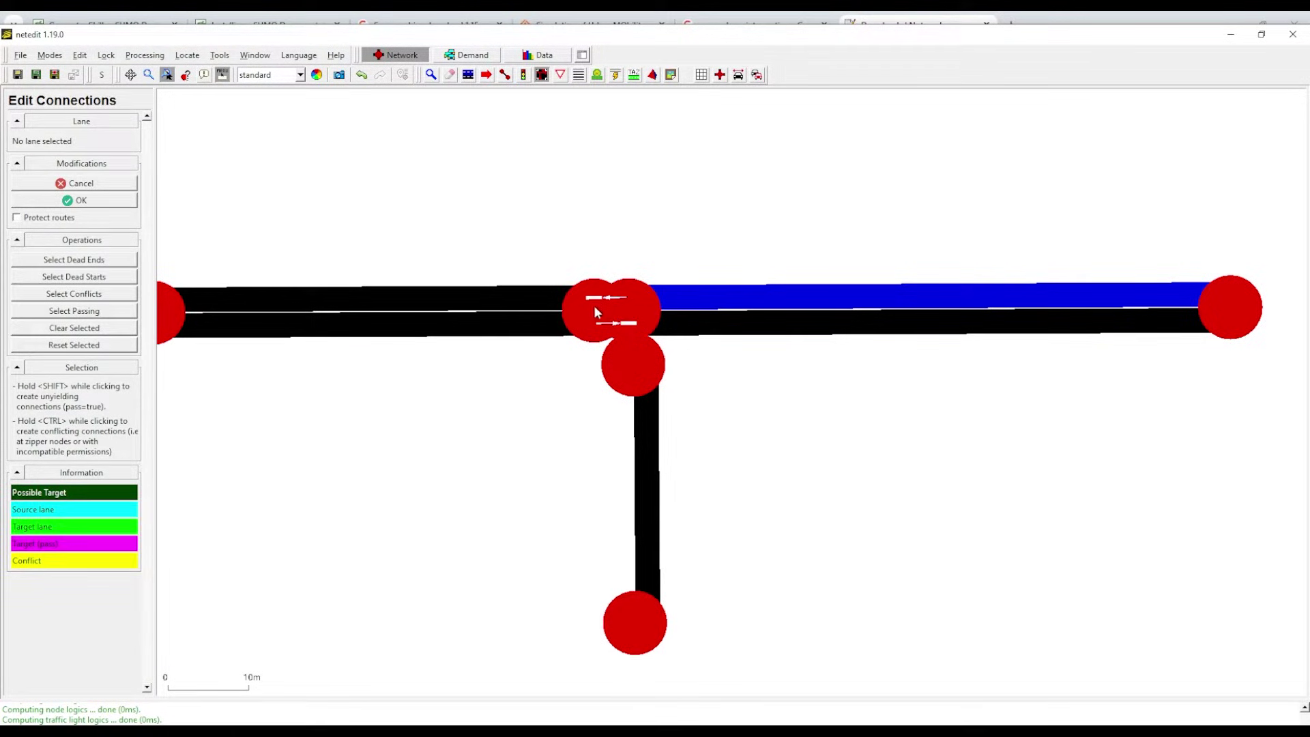
Try the lower-left and upper-right lanes as connection sources, cancelling each edit.
click(558, 327)
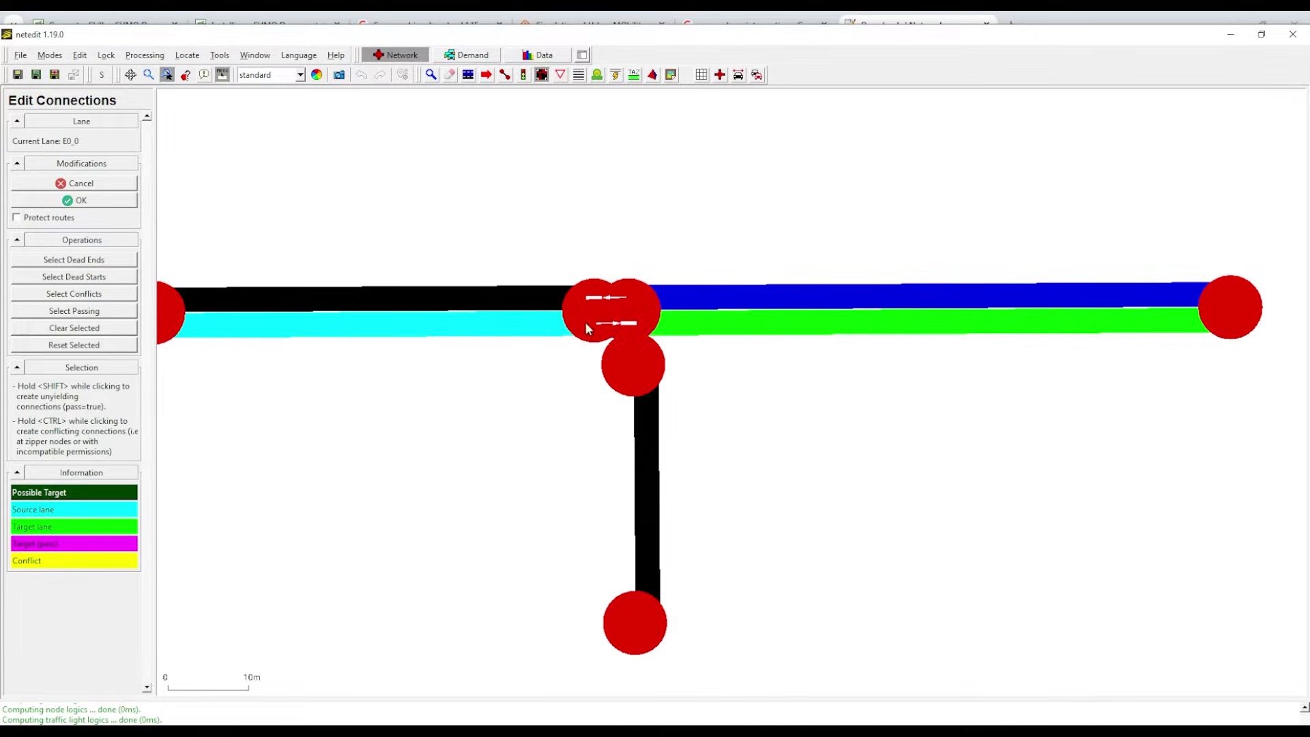
key(Escape)
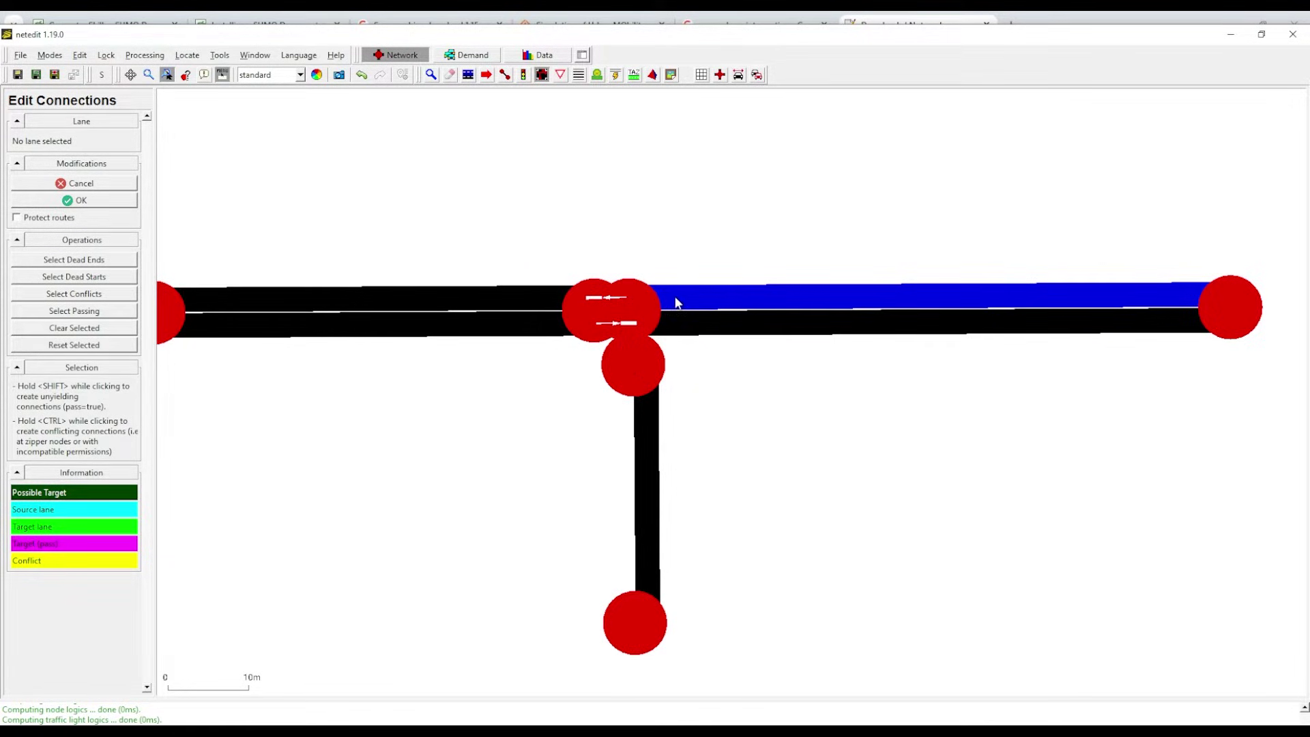
click(713, 300)
key(Escape)
Select the three clustered junctions at the T and merge them with Join Selected Junctions.
click(468, 75)
click(665, 298)
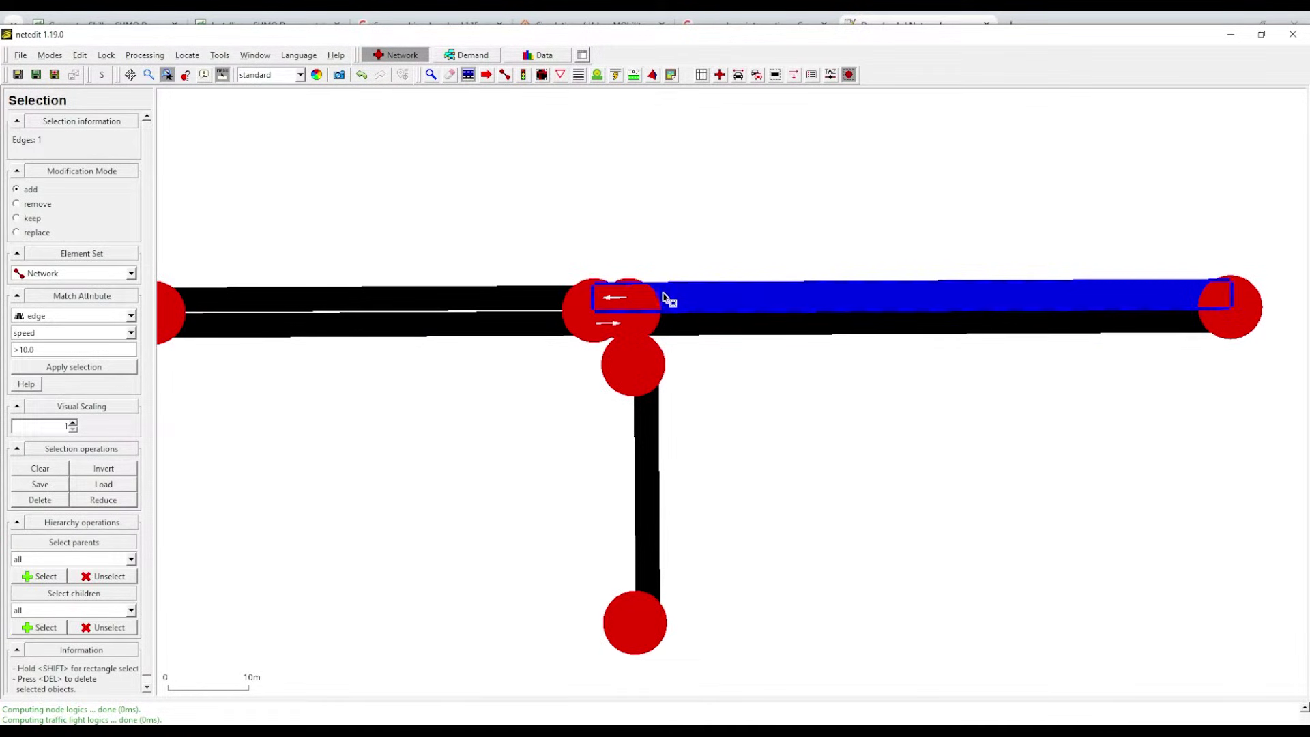
click(665, 298)
click(638, 314)
click(583, 315)
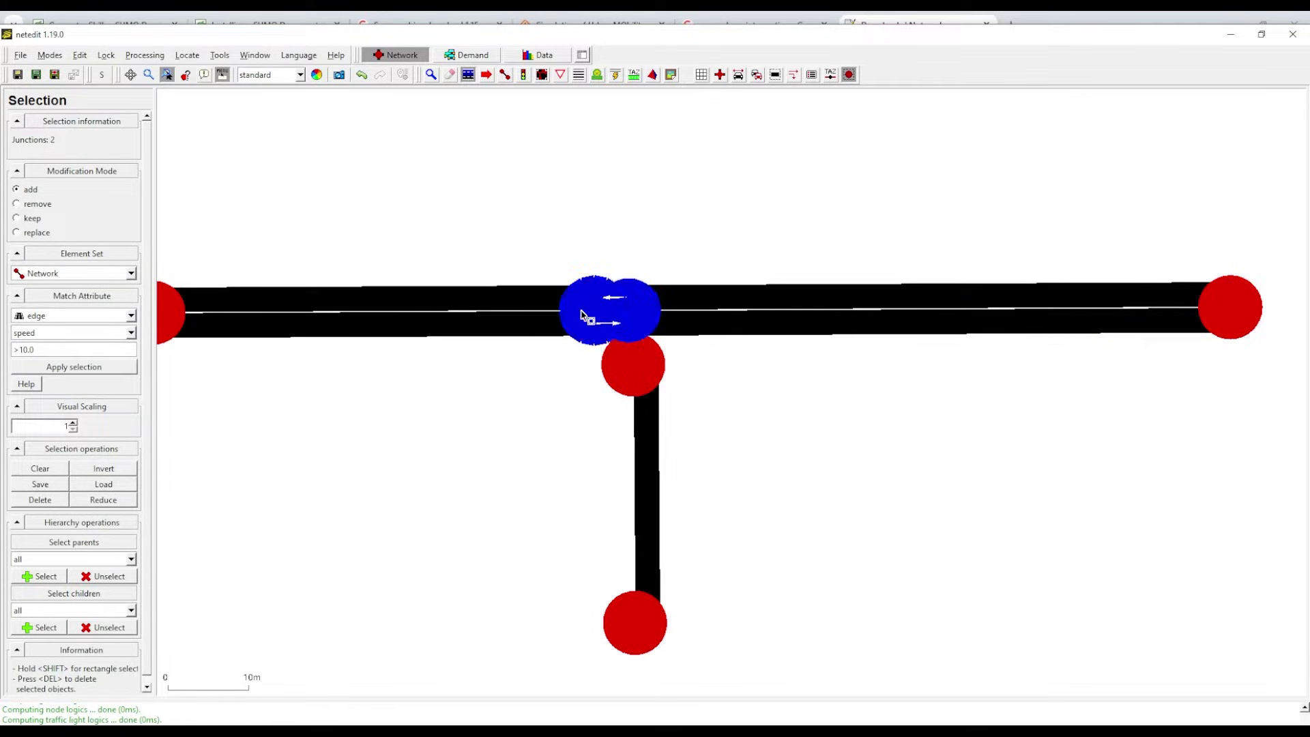
click(611, 358)
click(145, 55)
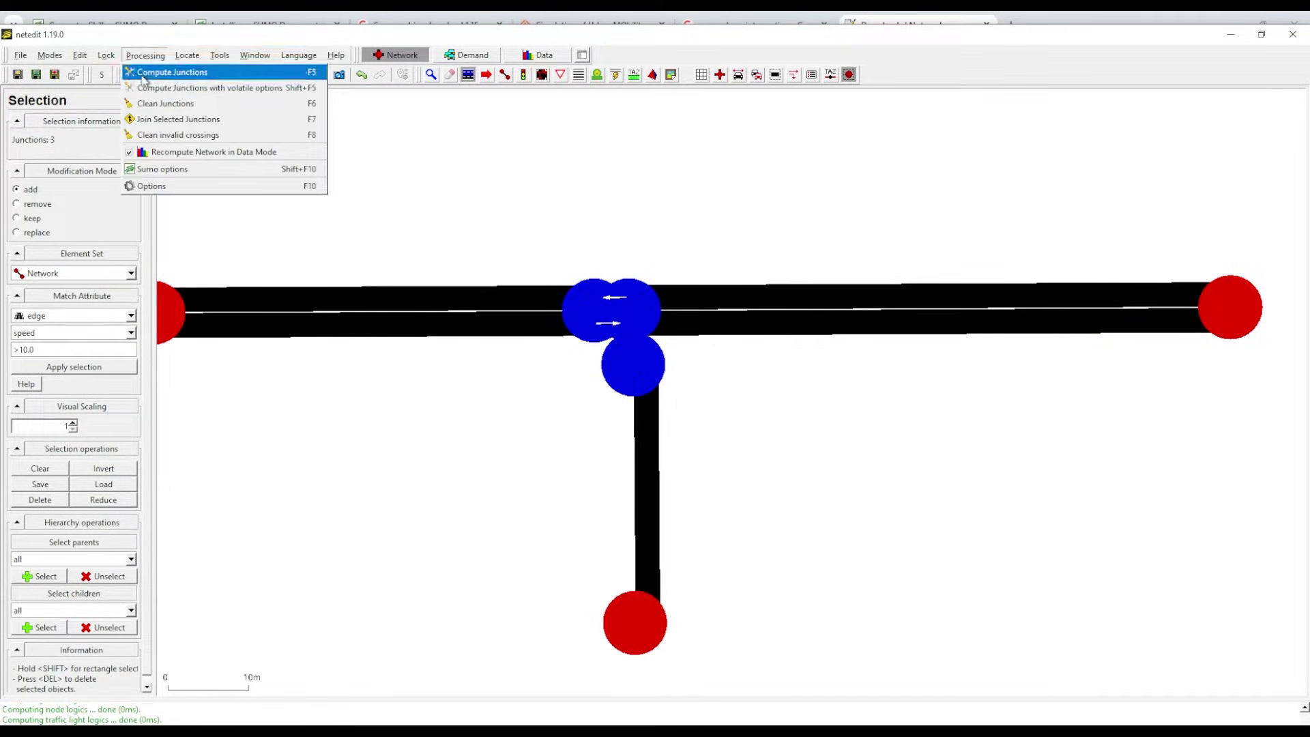
click(165, 120)
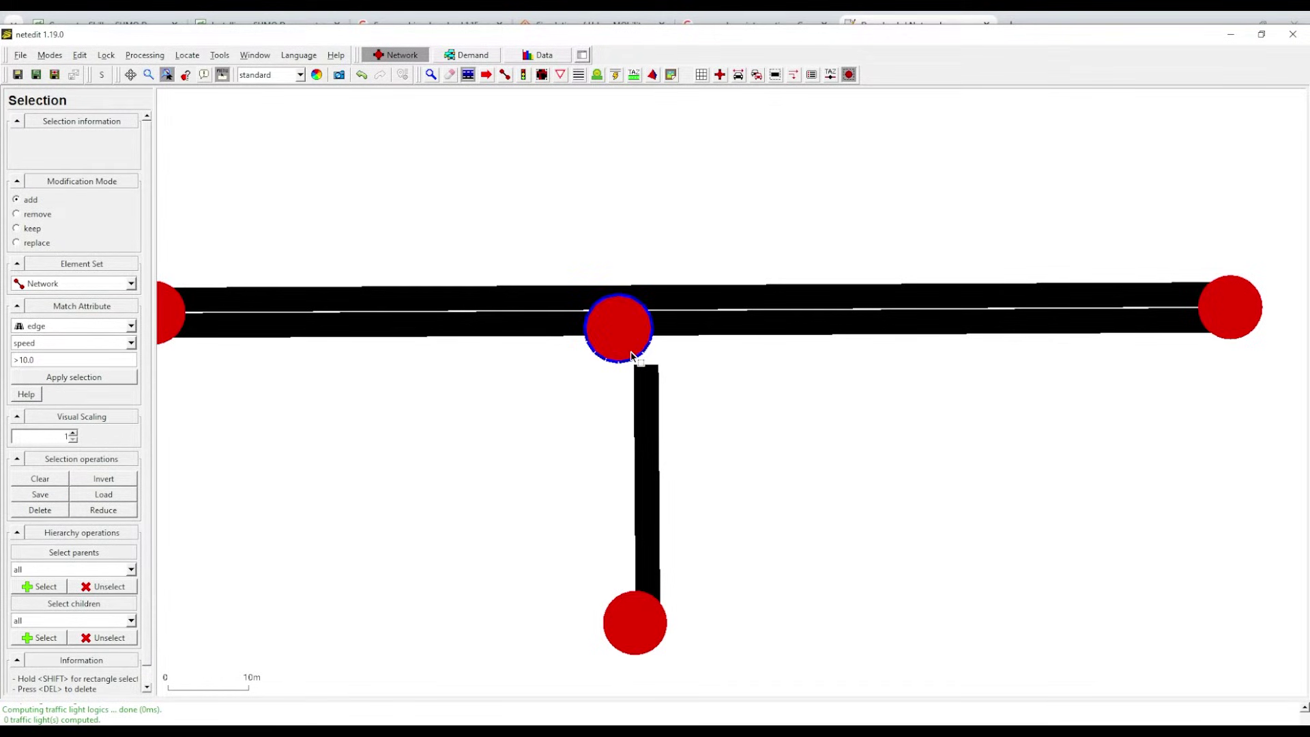
Select the merged junction and put it into connection-editing mode.
click(542, 79)
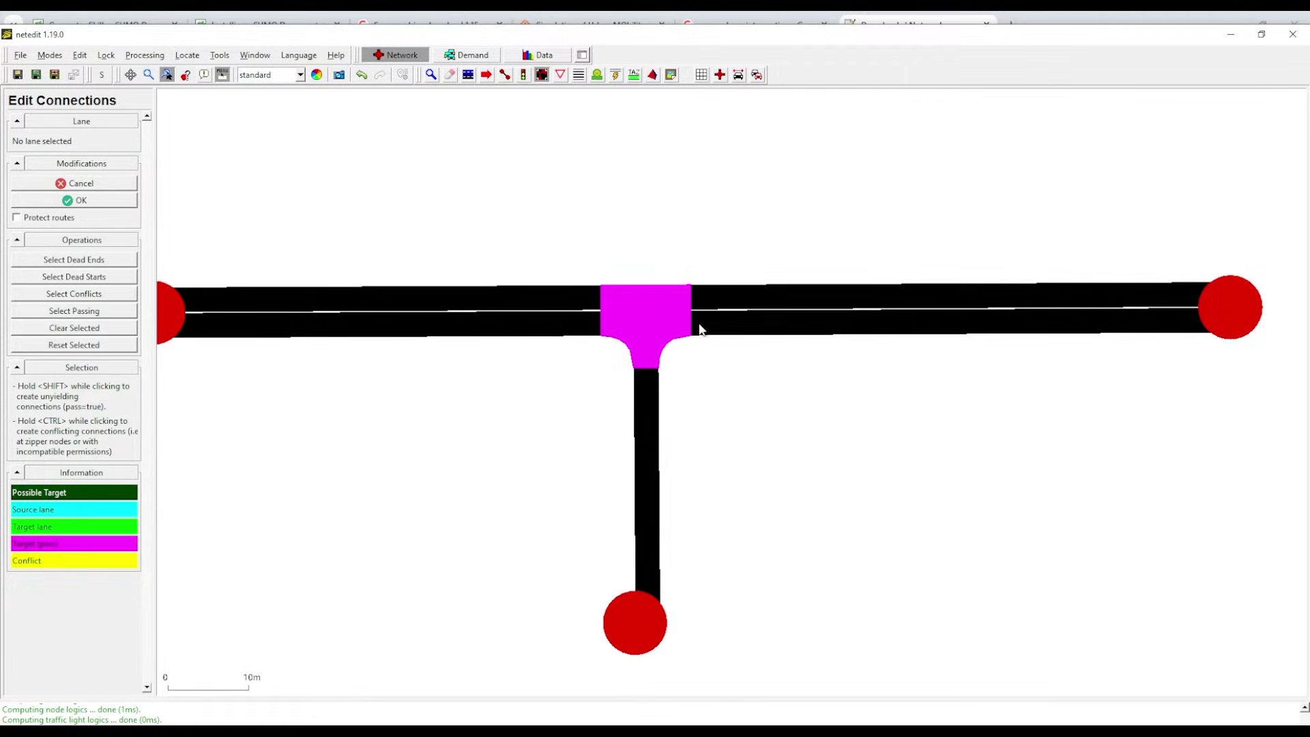
click(106, 207)
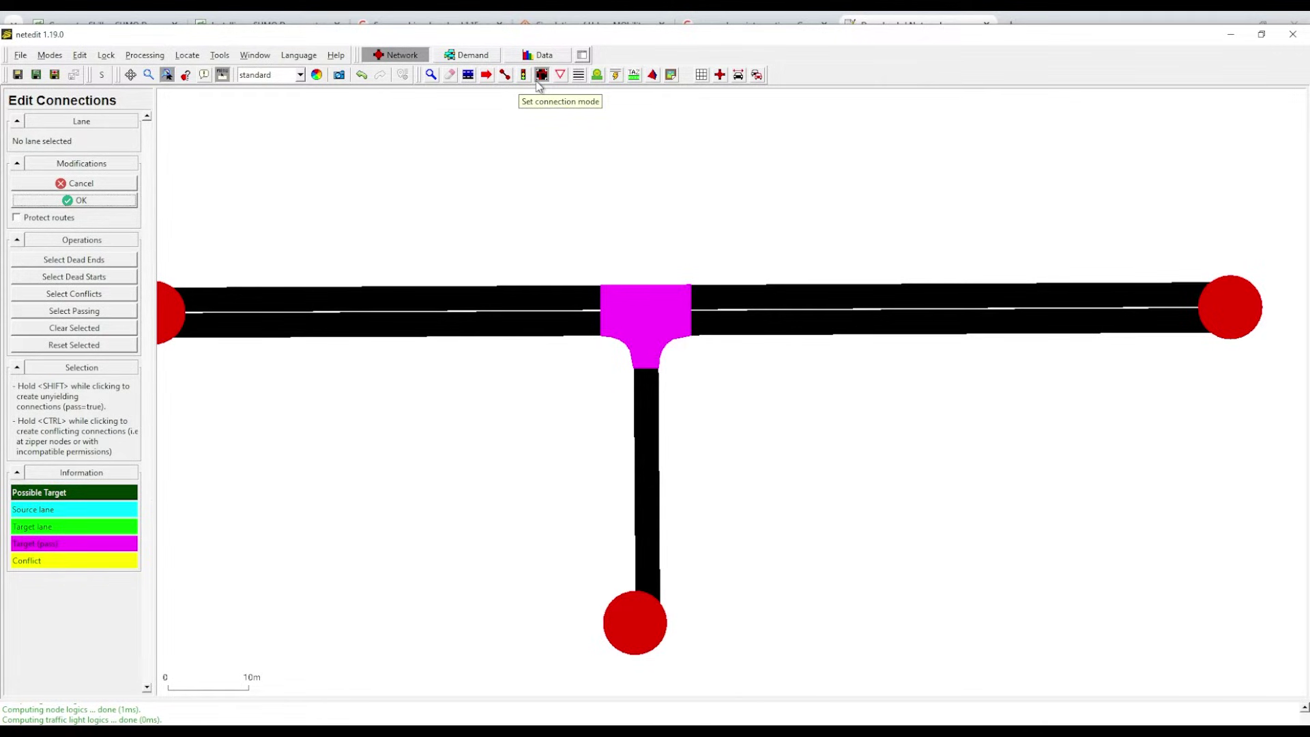
click(468, 75)
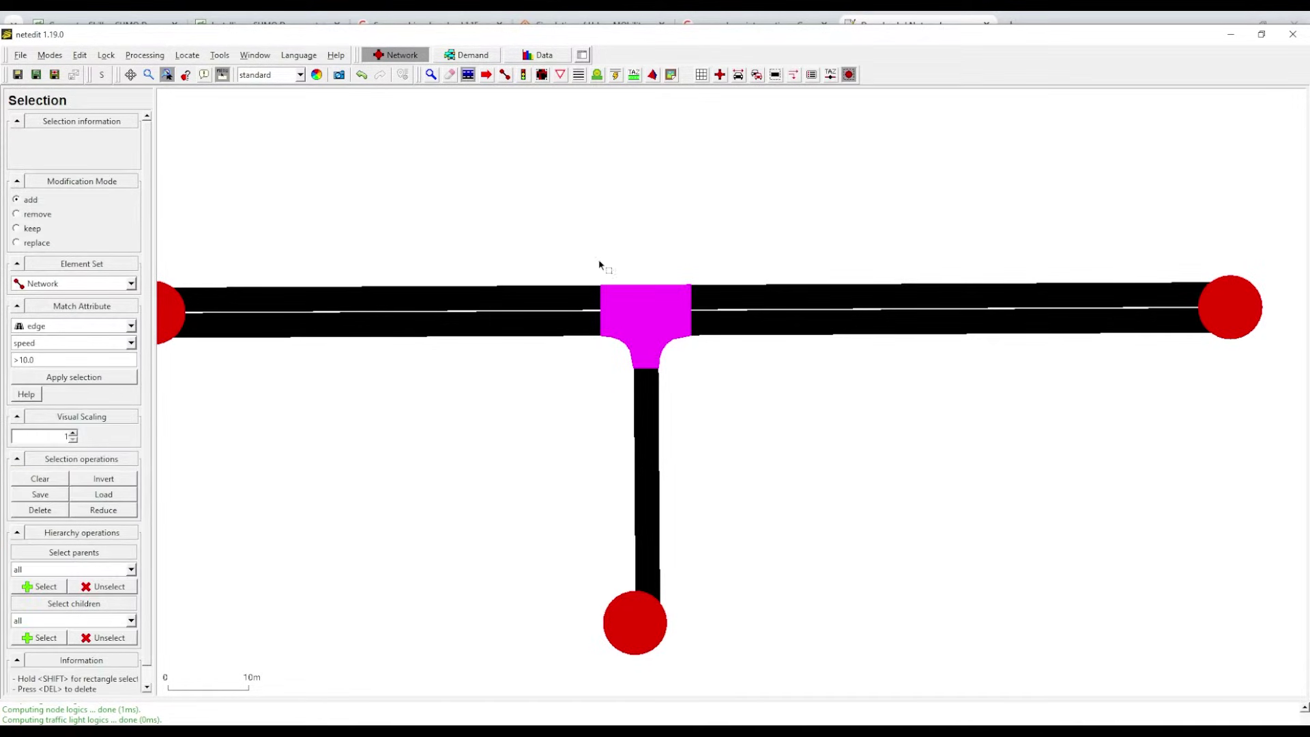
click(653, 307)
click(541, 76)
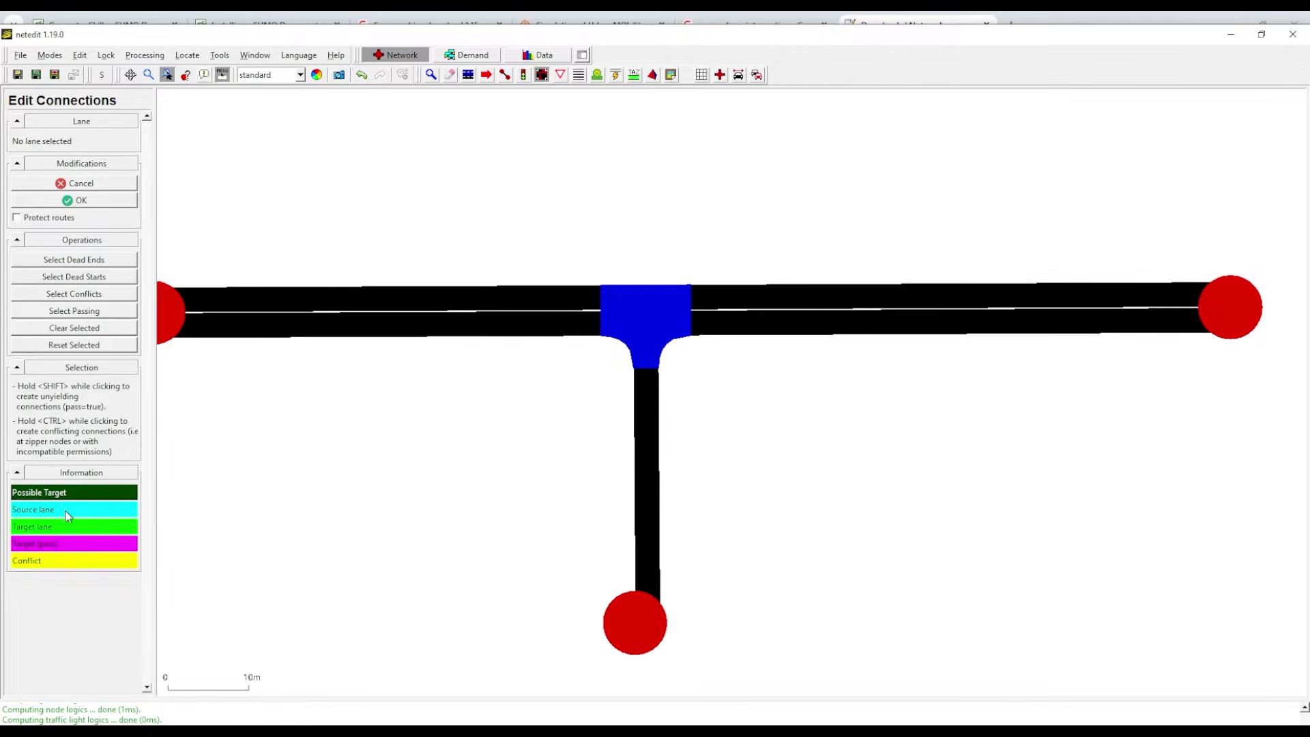
Connect E0_0 east, E1_0 east, and -E0_0 west through the junction.
click(513, 325)
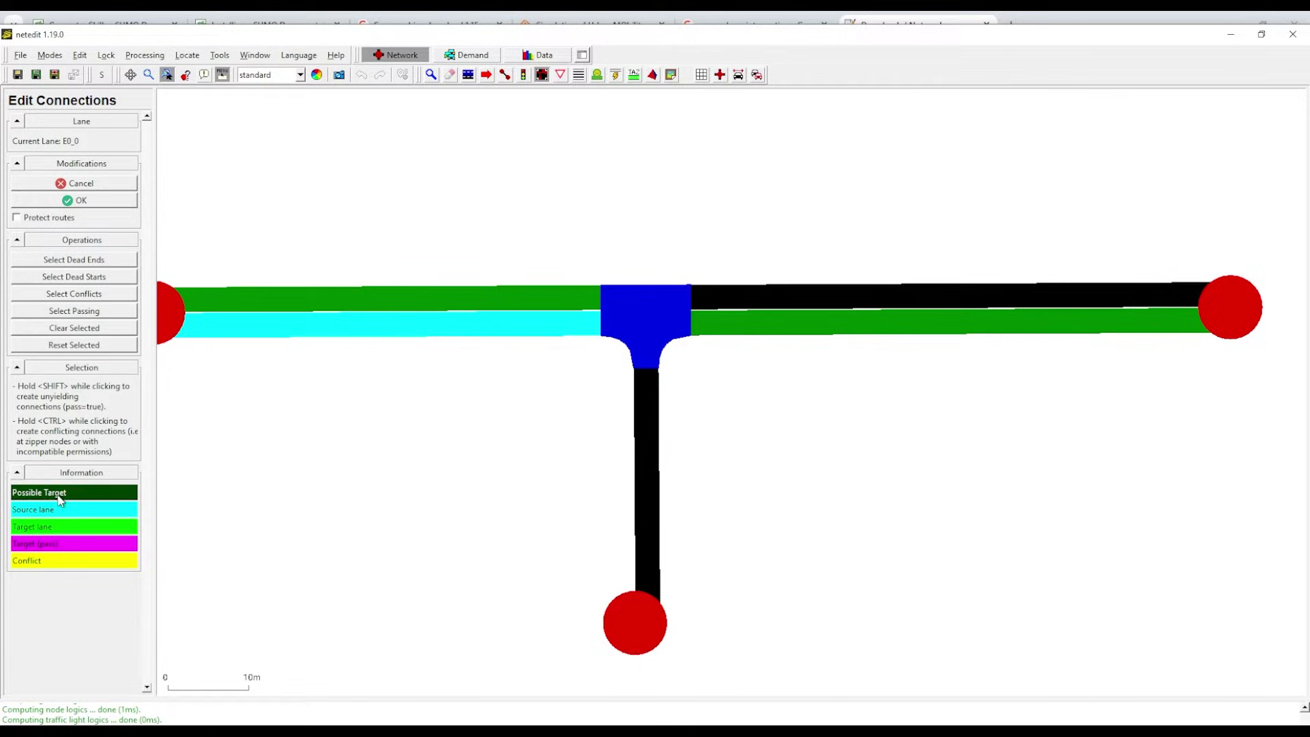
click(715, 329)
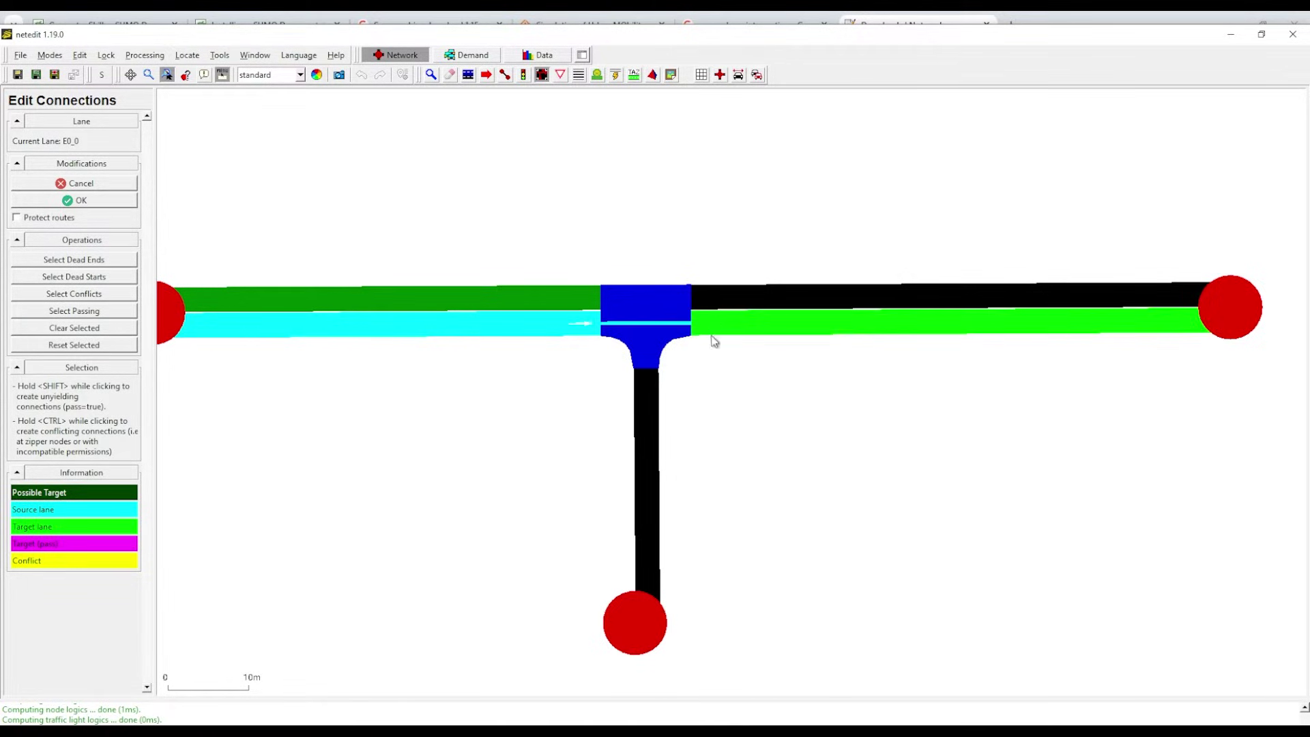
click(71, 201)
click(646, 406)
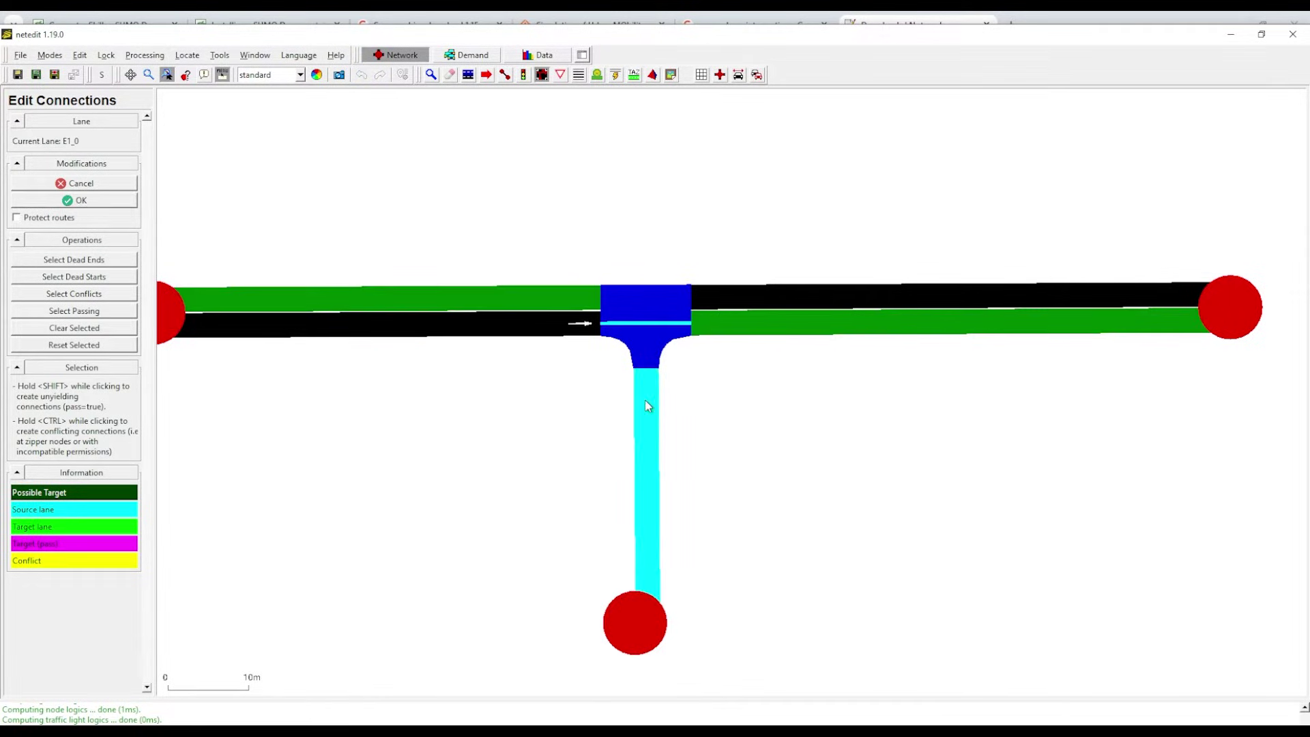
click(720, 329)
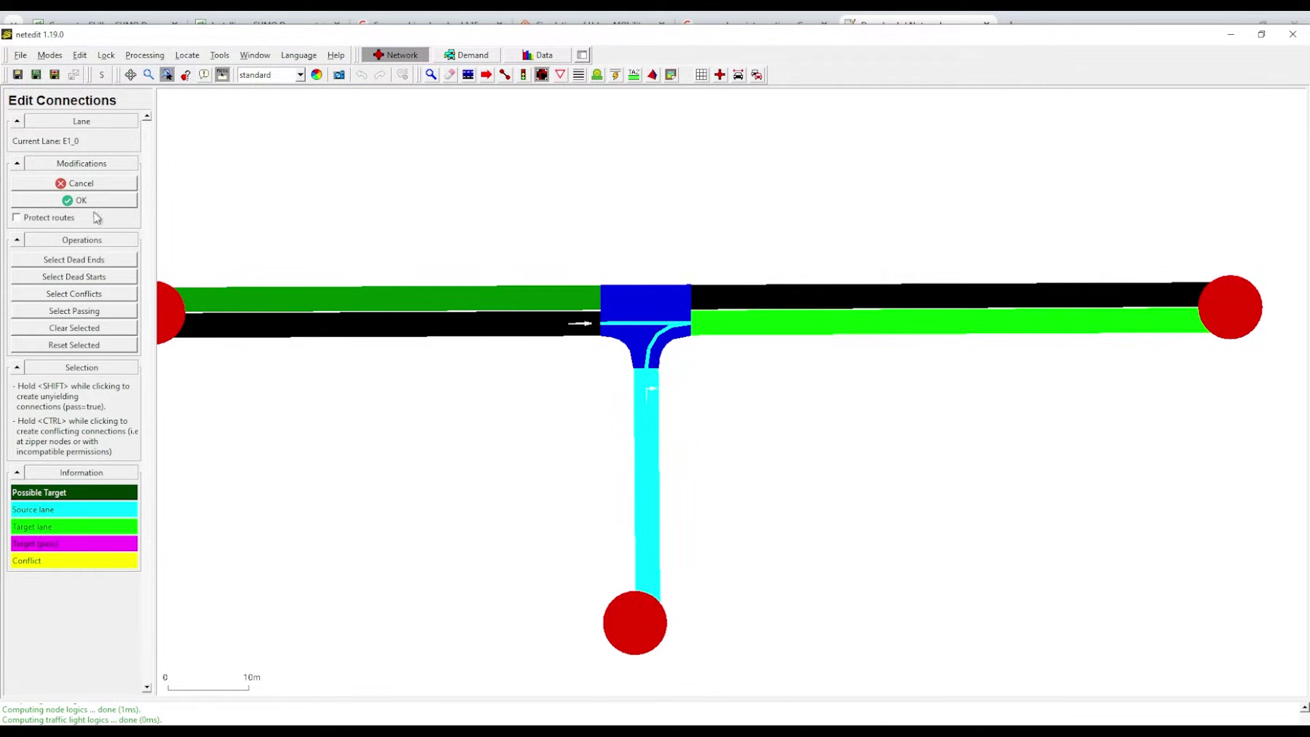
click(87, 202)
click(709, 306)
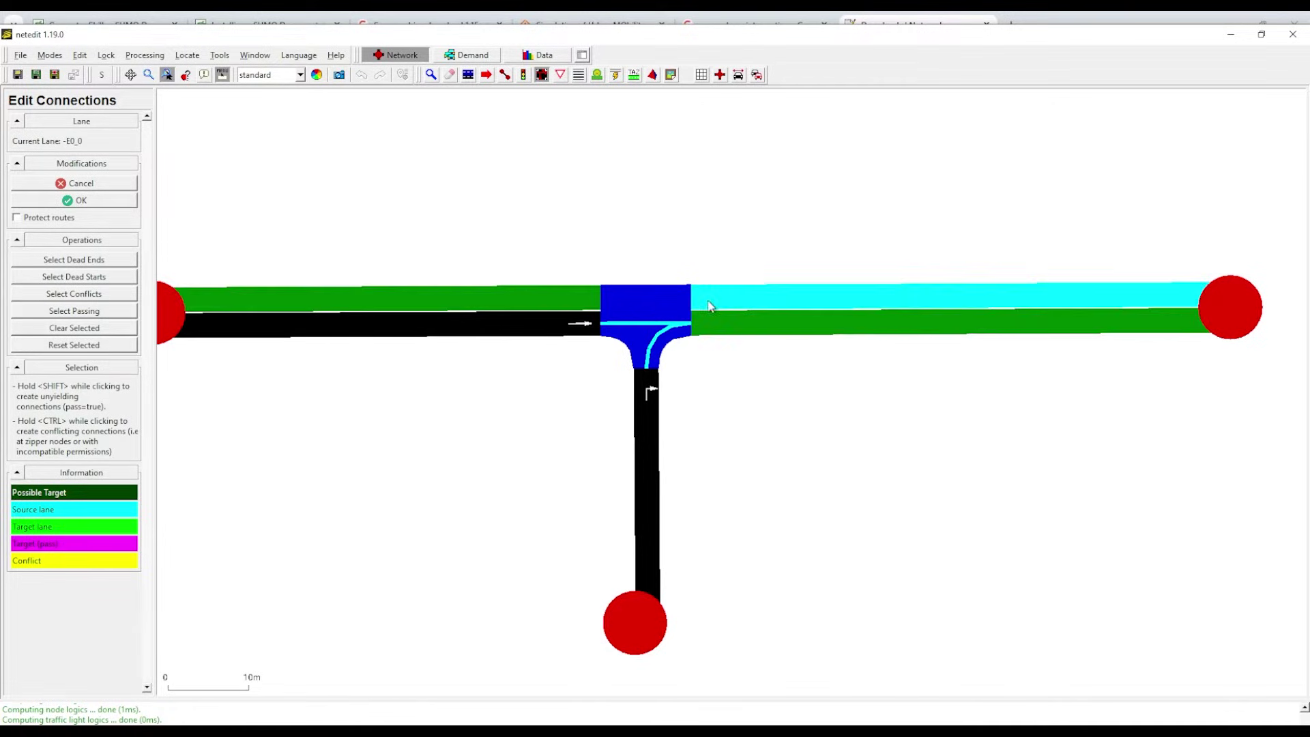
click(554, 304)
click(96, 200)
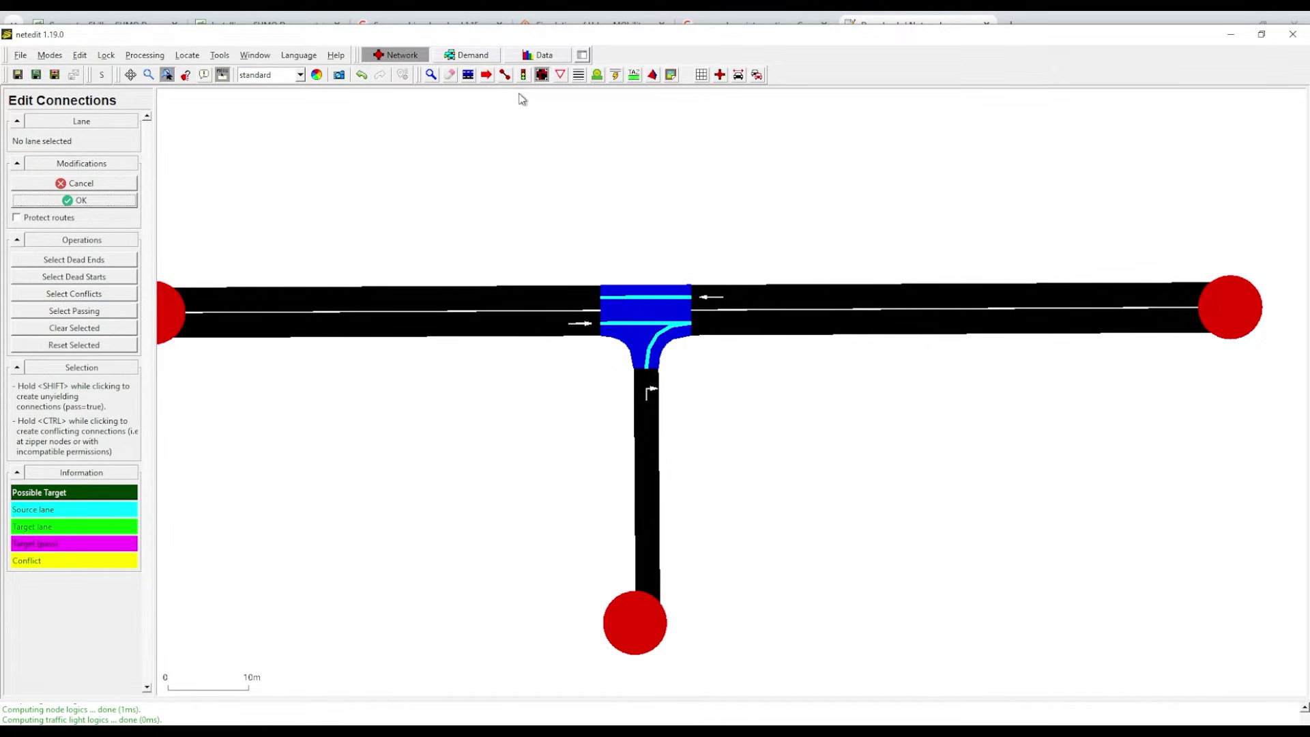
scroll(646, 360, down, 1)
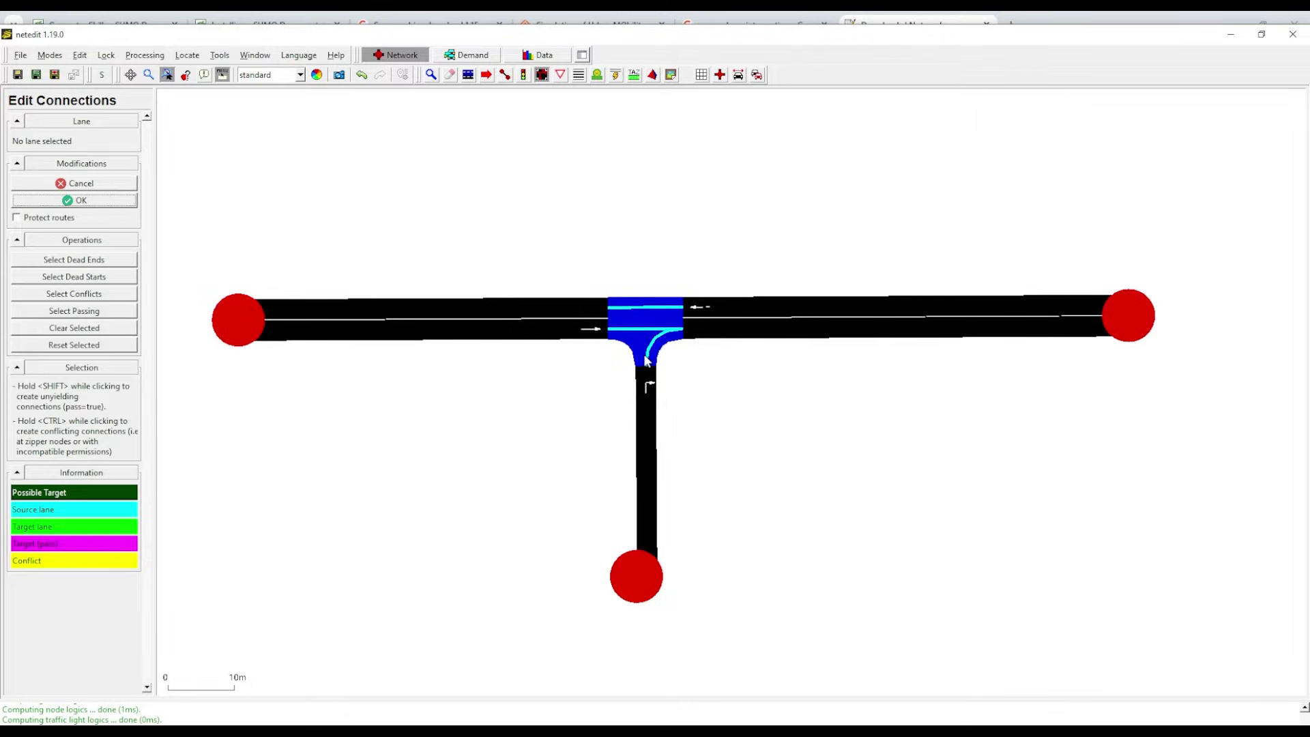
In prohibition mode, check conflicts of the west-to-east and east-to-west through connections.
click(559, 77)
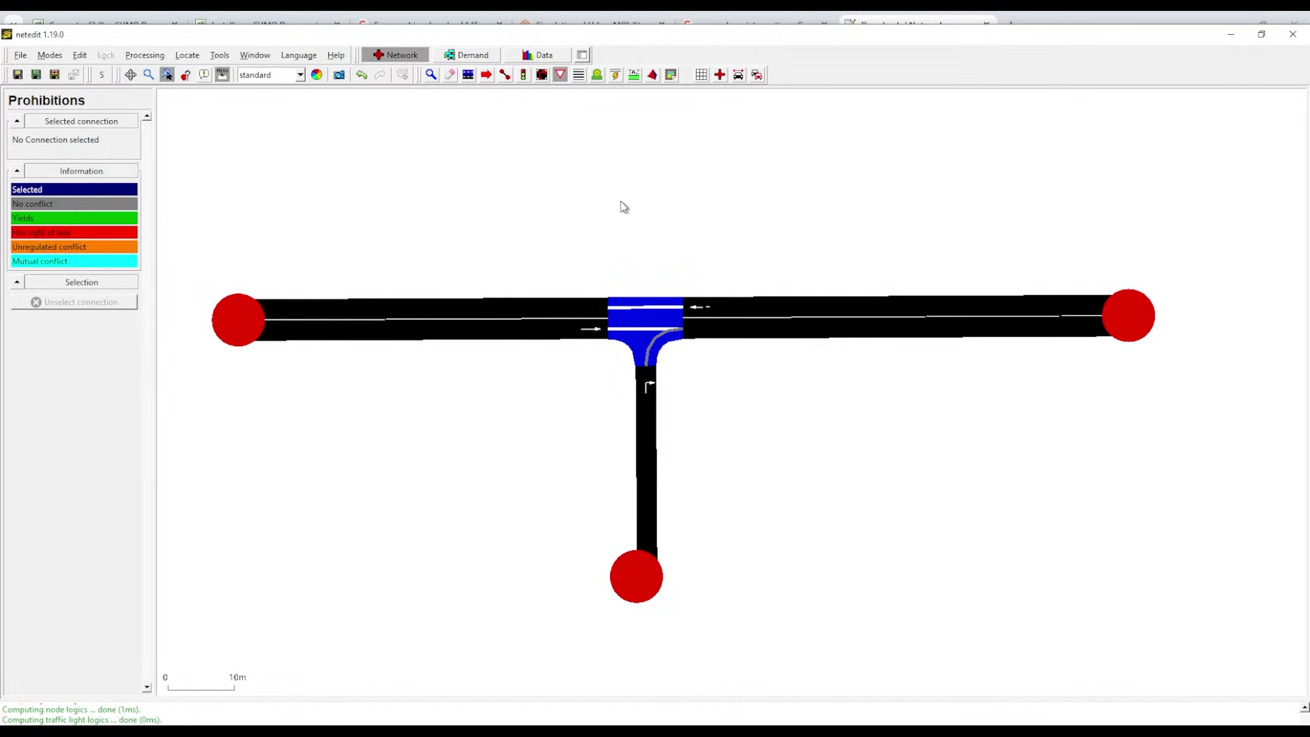
scroll(648, 349, up, 1)
click(651, 348)
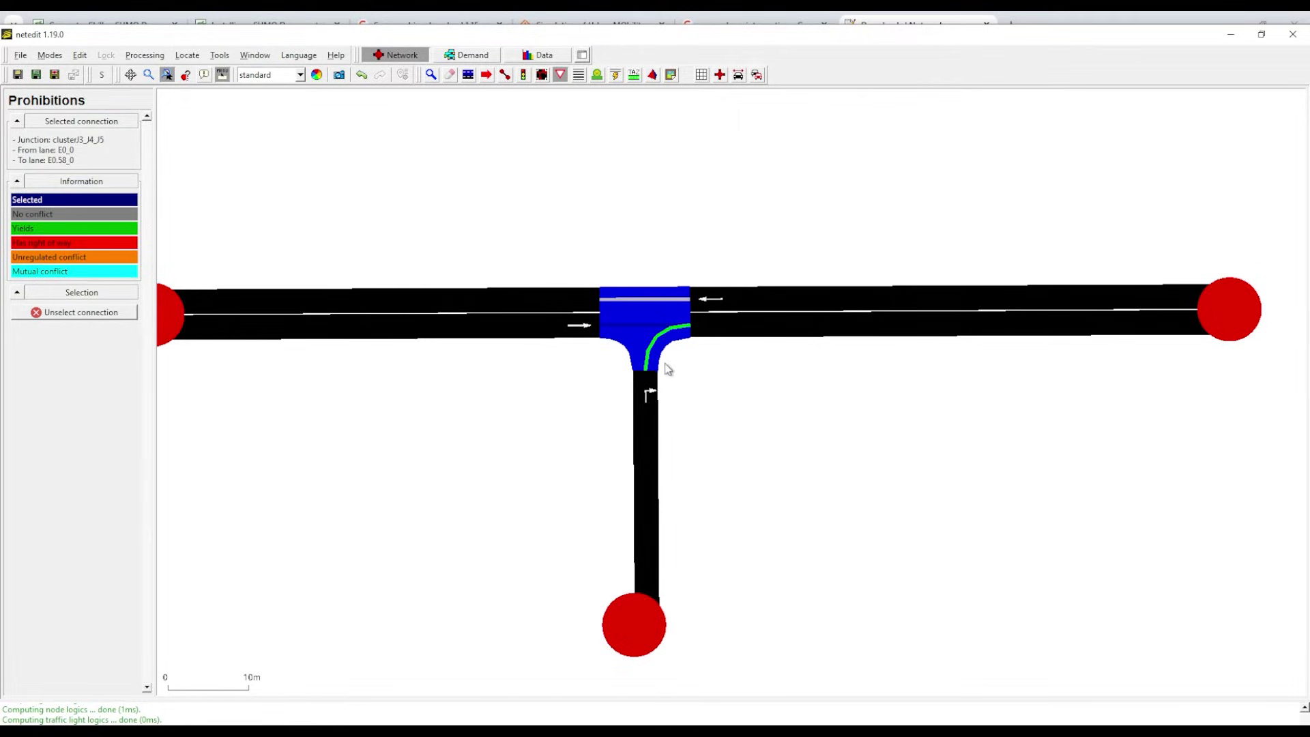
click(617, 303)
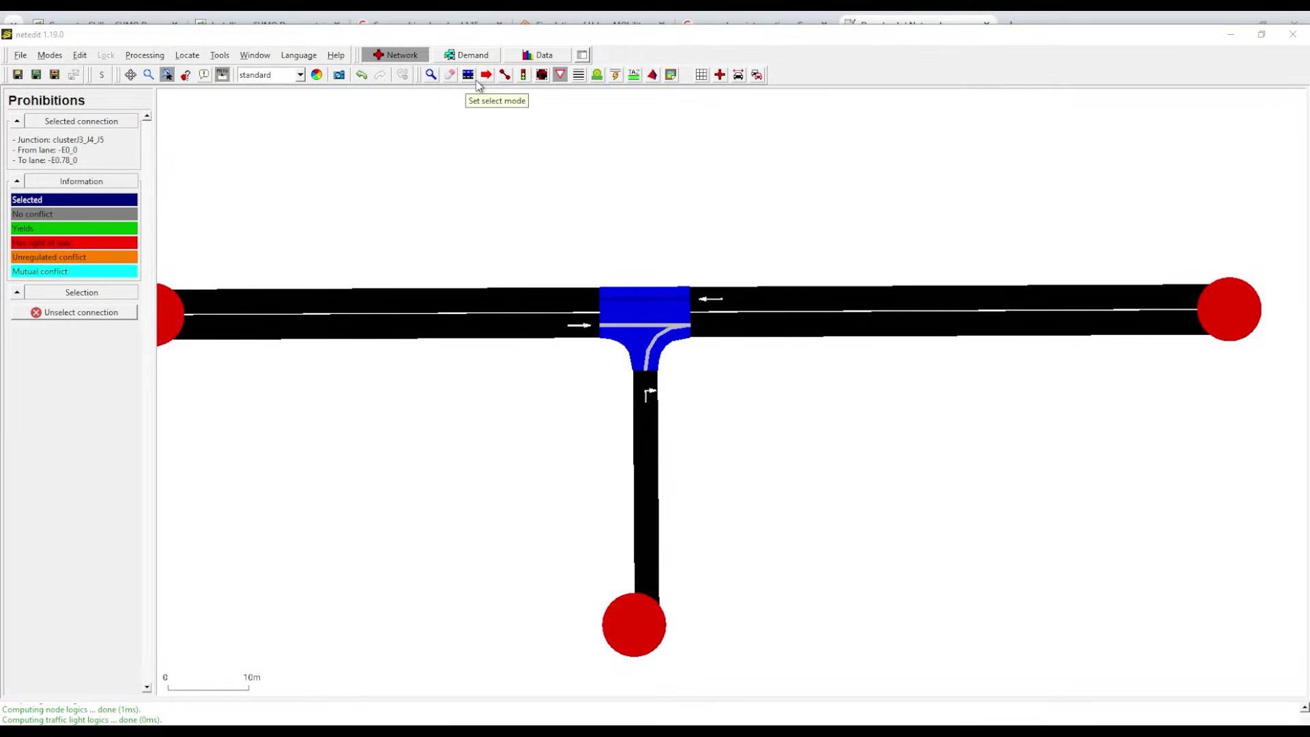
Create a static four-phase, 90-second traffic-light program on the merged junction.
click(524, 76)
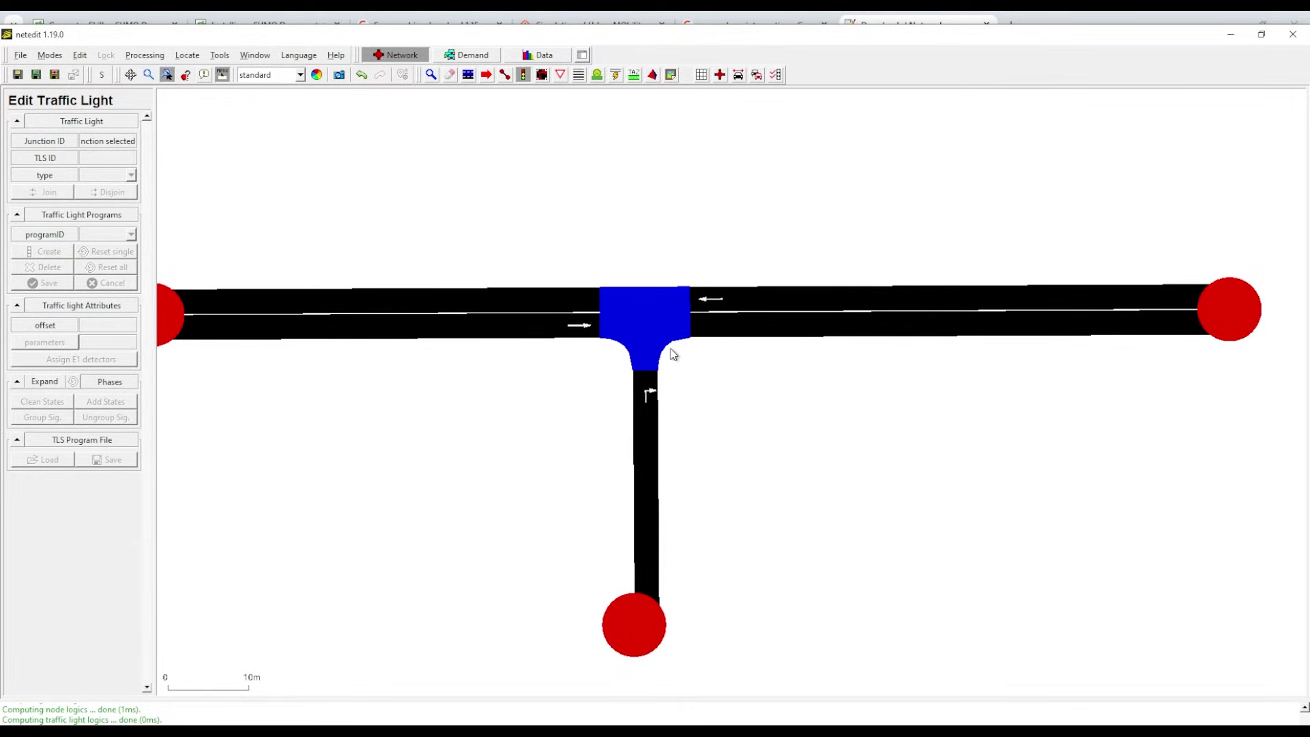
click(647, 328)
click(45, 253)
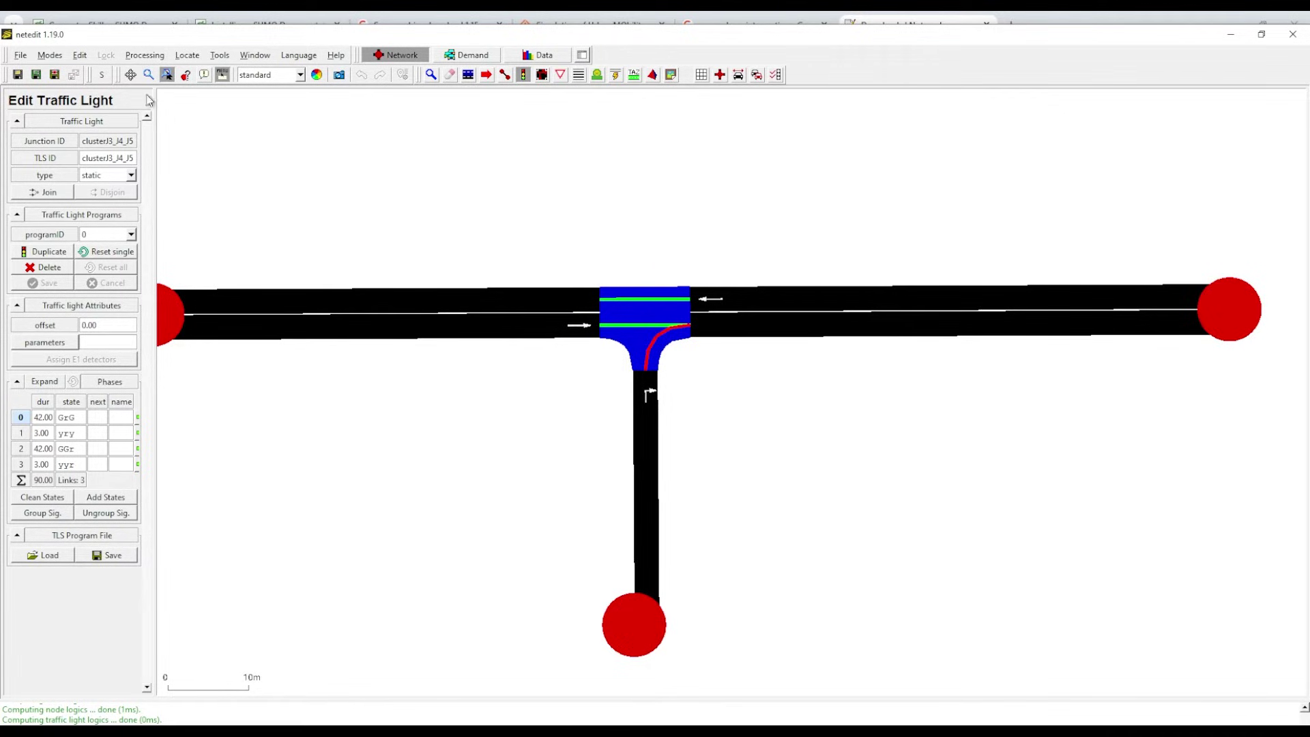
click(80, 55)
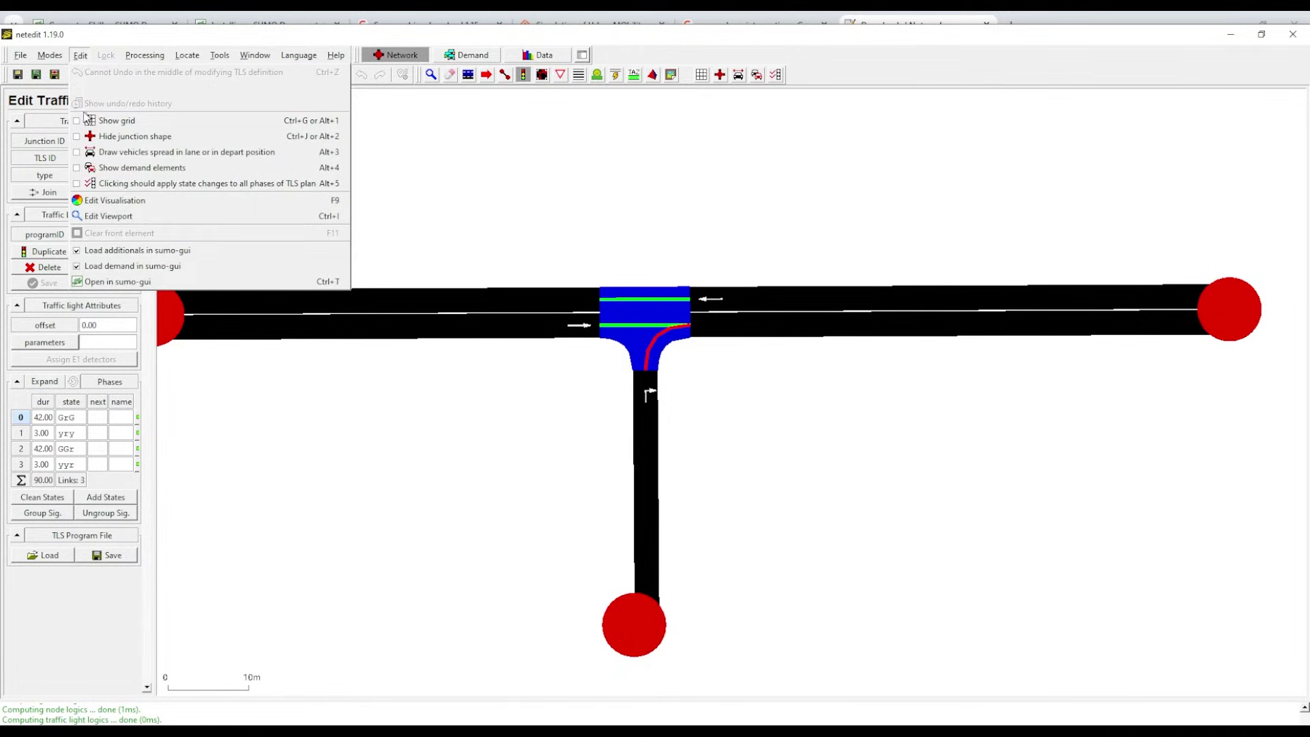
Turn on traffic-light link index labels in the junction visualisation settings.
click(136, 199)
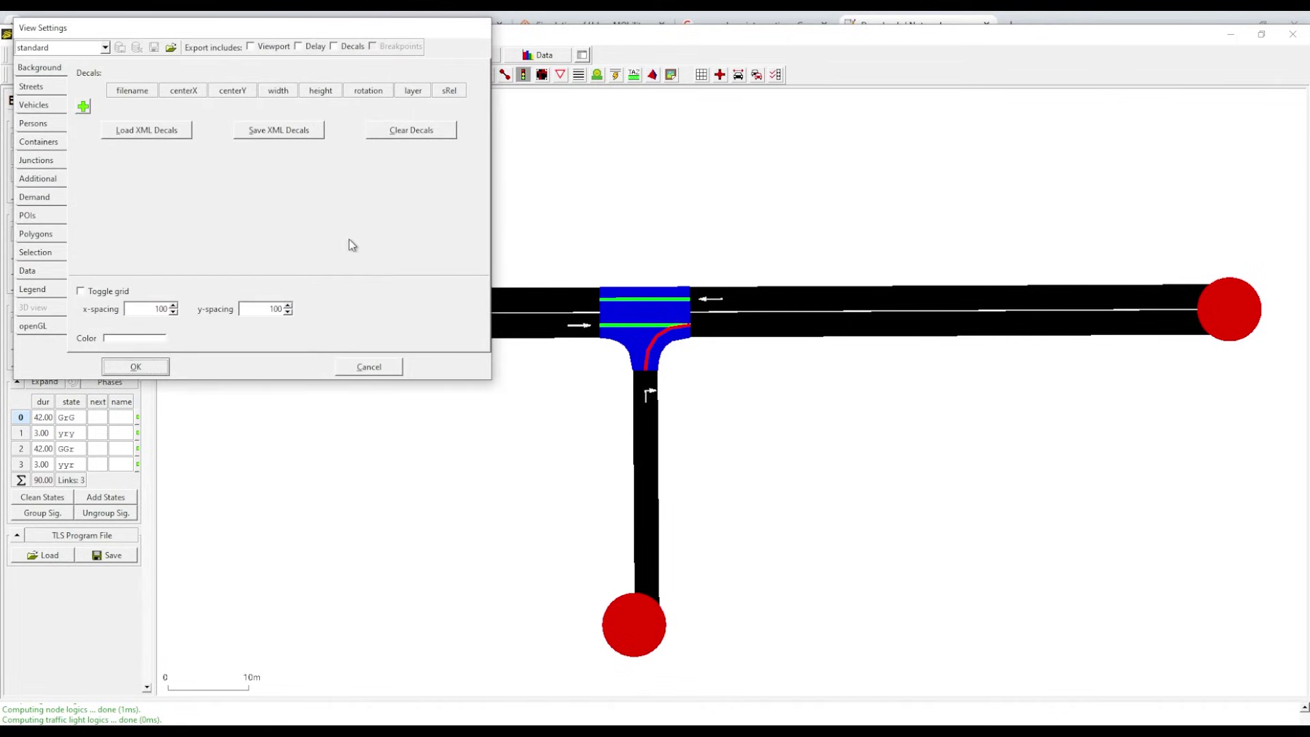
click(45, 161)
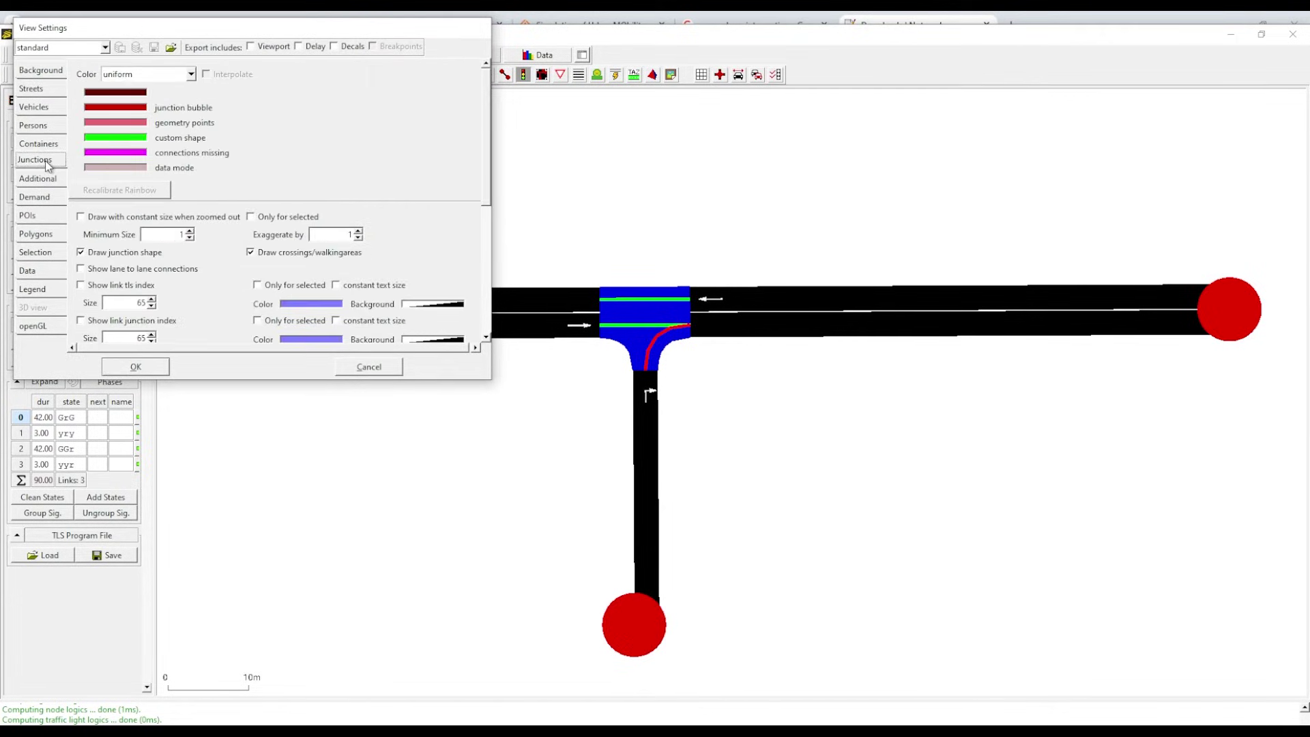
click(83, 286)
click(151, 371)
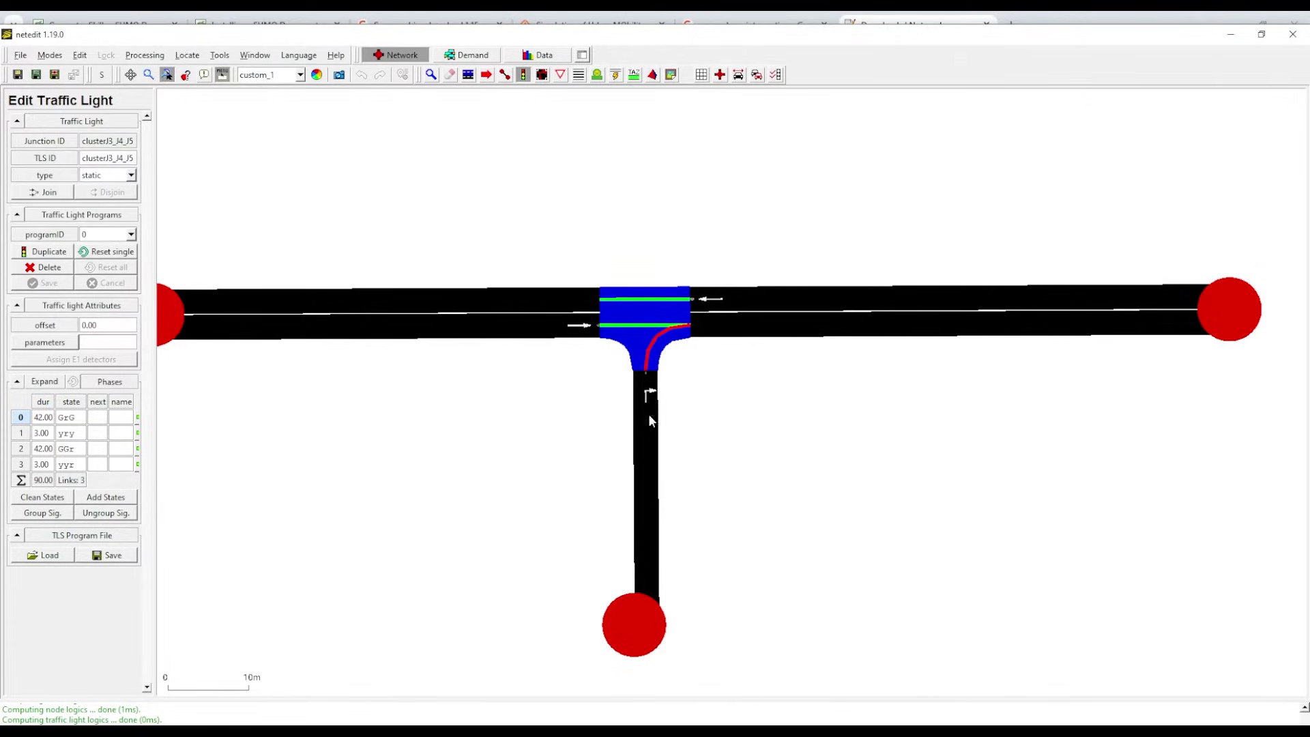
Zoom out until the whole T-intersection and its road ends are visible.
scroll(679, 345, up, 5)
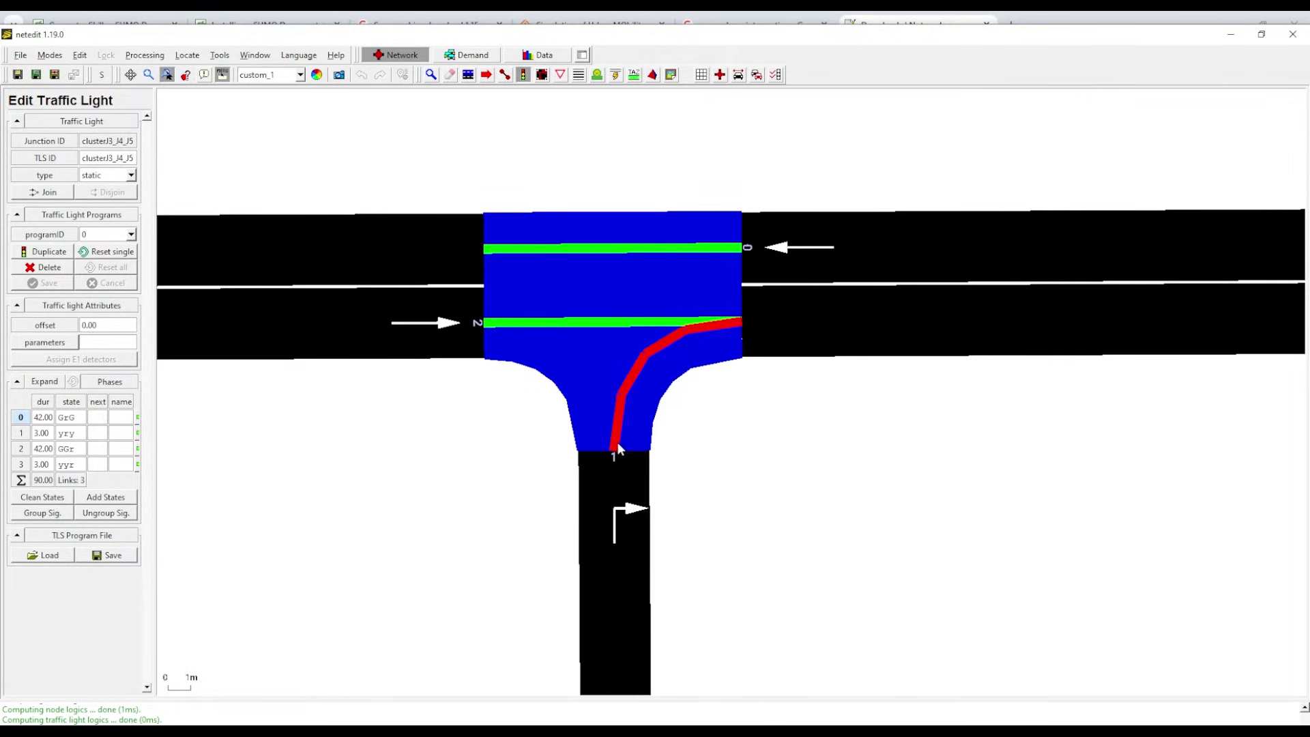
scroll(477, 335, down, 1)
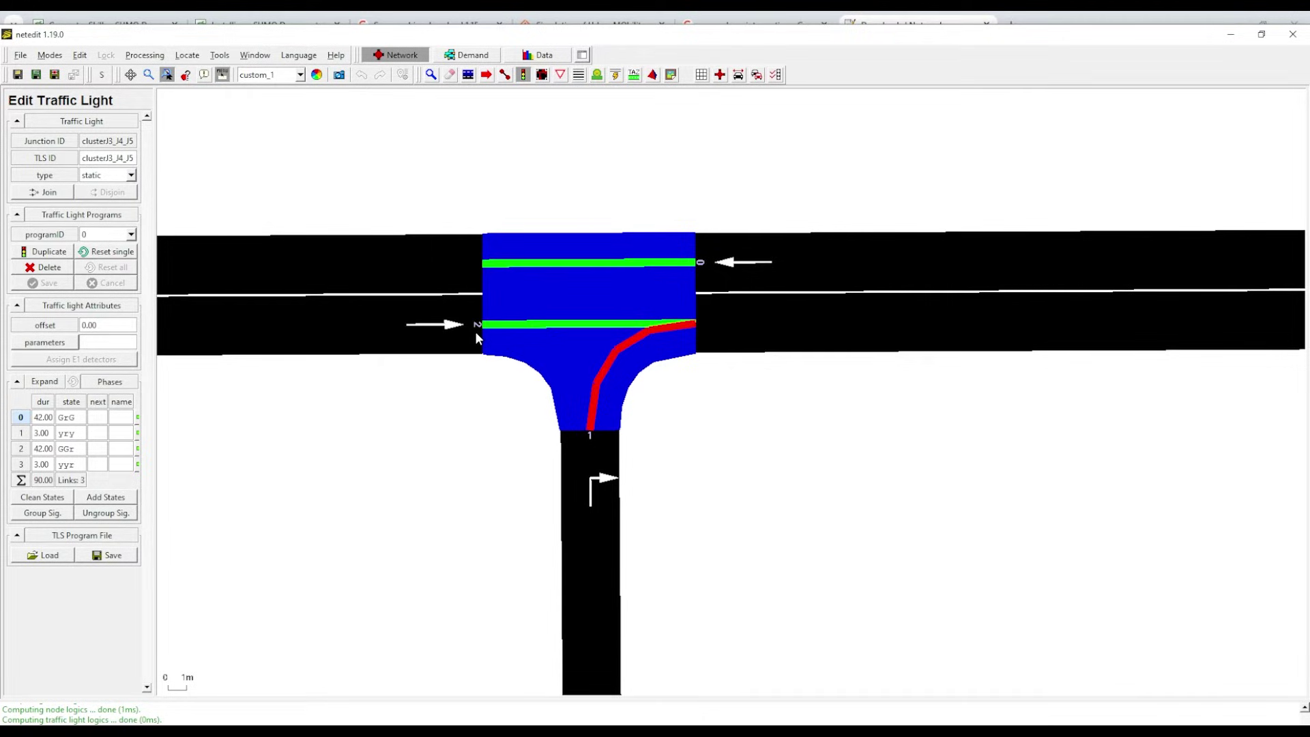
scroll(477, 337, down, 1)
scroll(475, 330, down, 1)
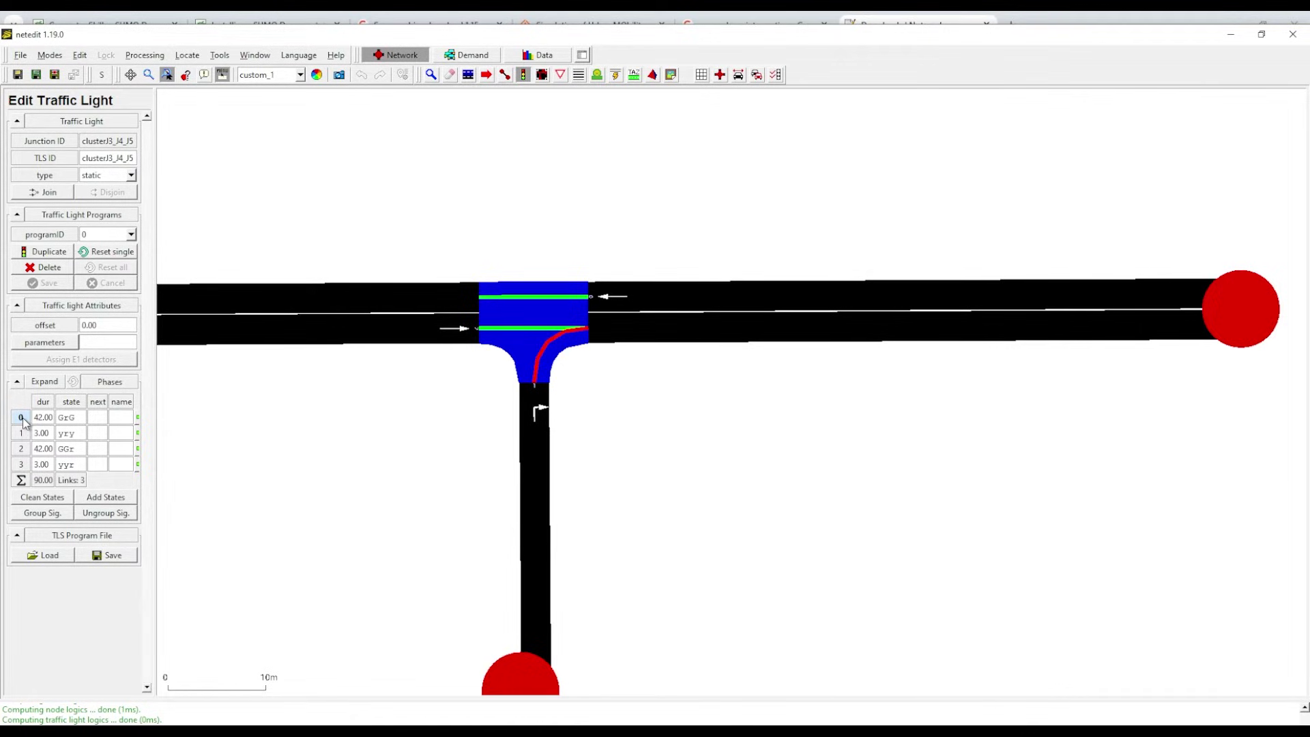
Preview traffic-light phases 1, 2 and 3 on the junction, then switch to Chrome.
mouse_move(46, 422)
scroll(562, 353, up, 3)
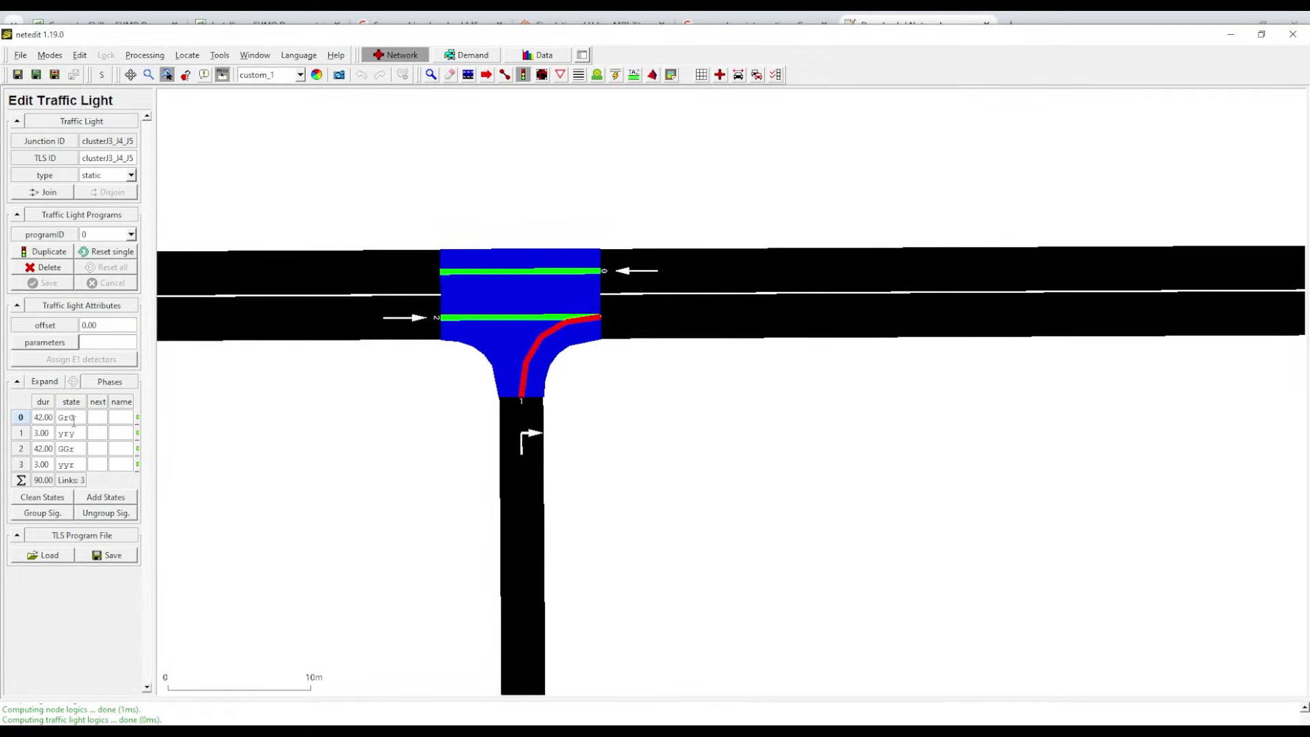
click(20, 434)
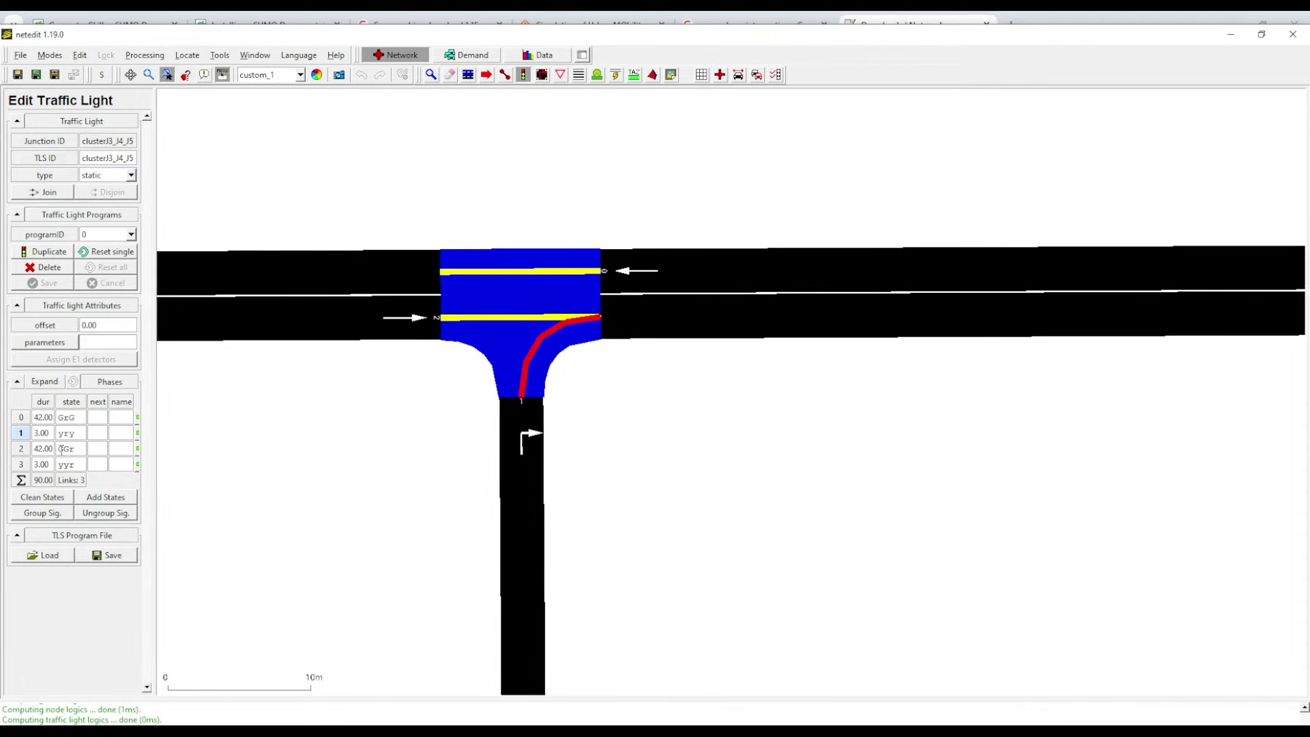
click(48, 449)
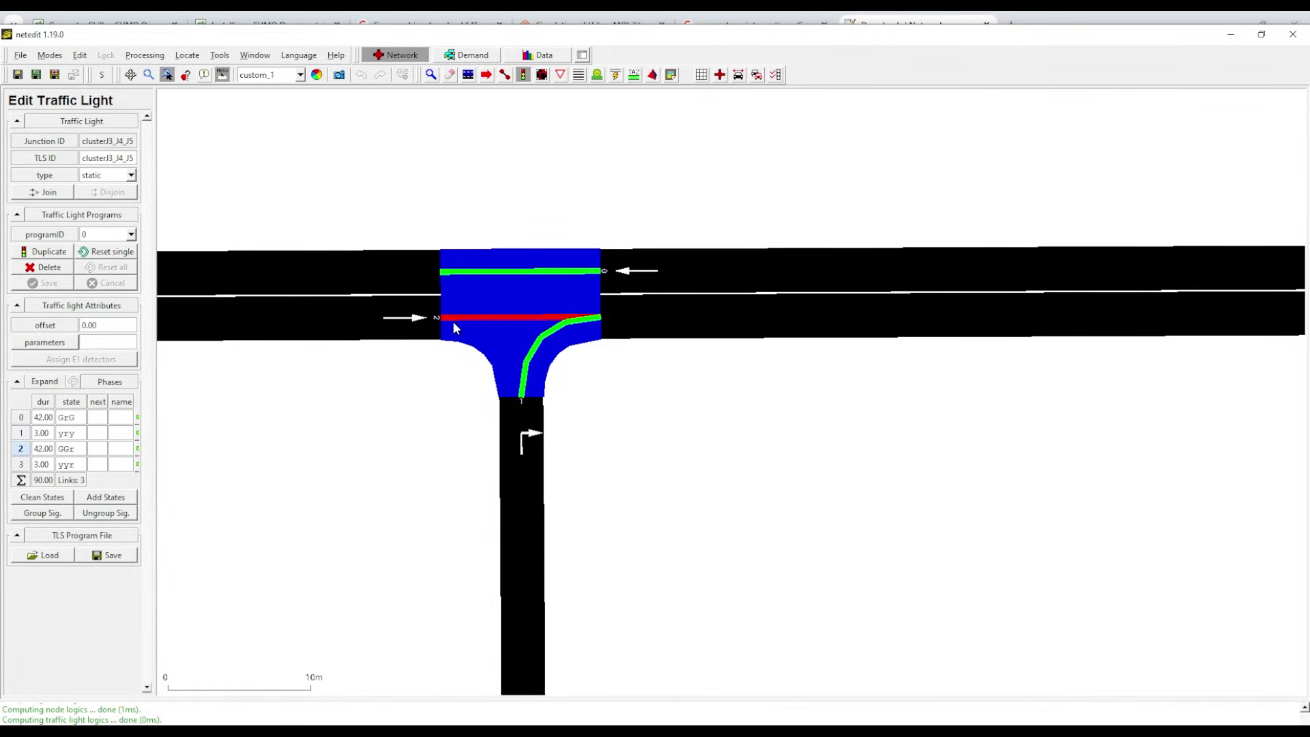
click(41, 464)
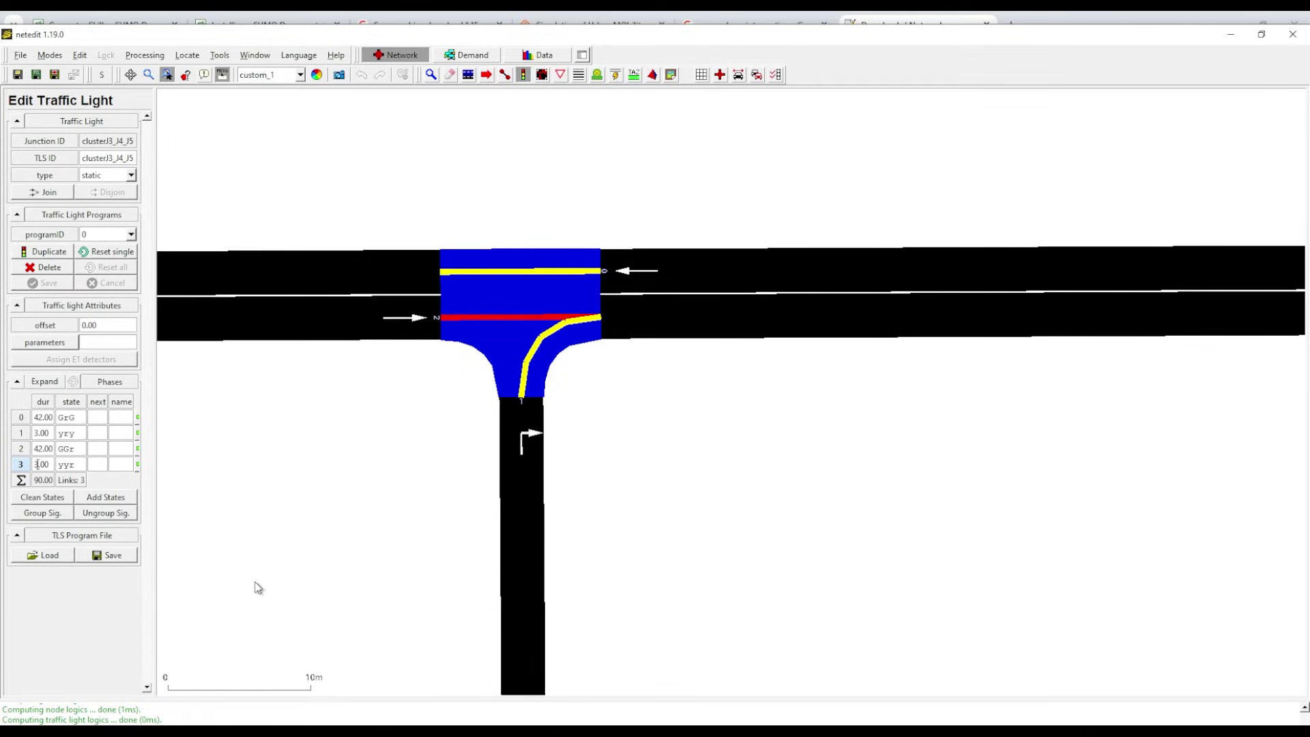
key(alt+Tab)
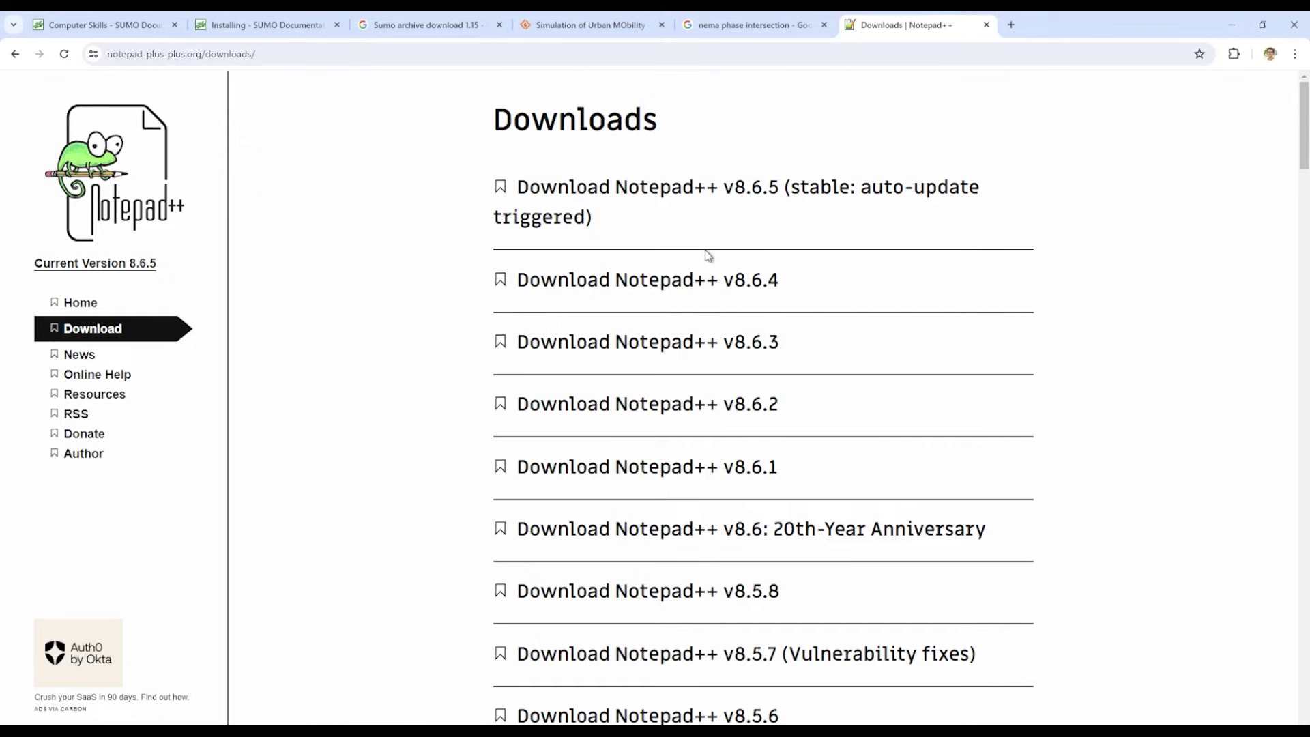
Look at the 'nema phase intersection' images, minimize Chrome and bring up File Explorer.
click(774, 21)
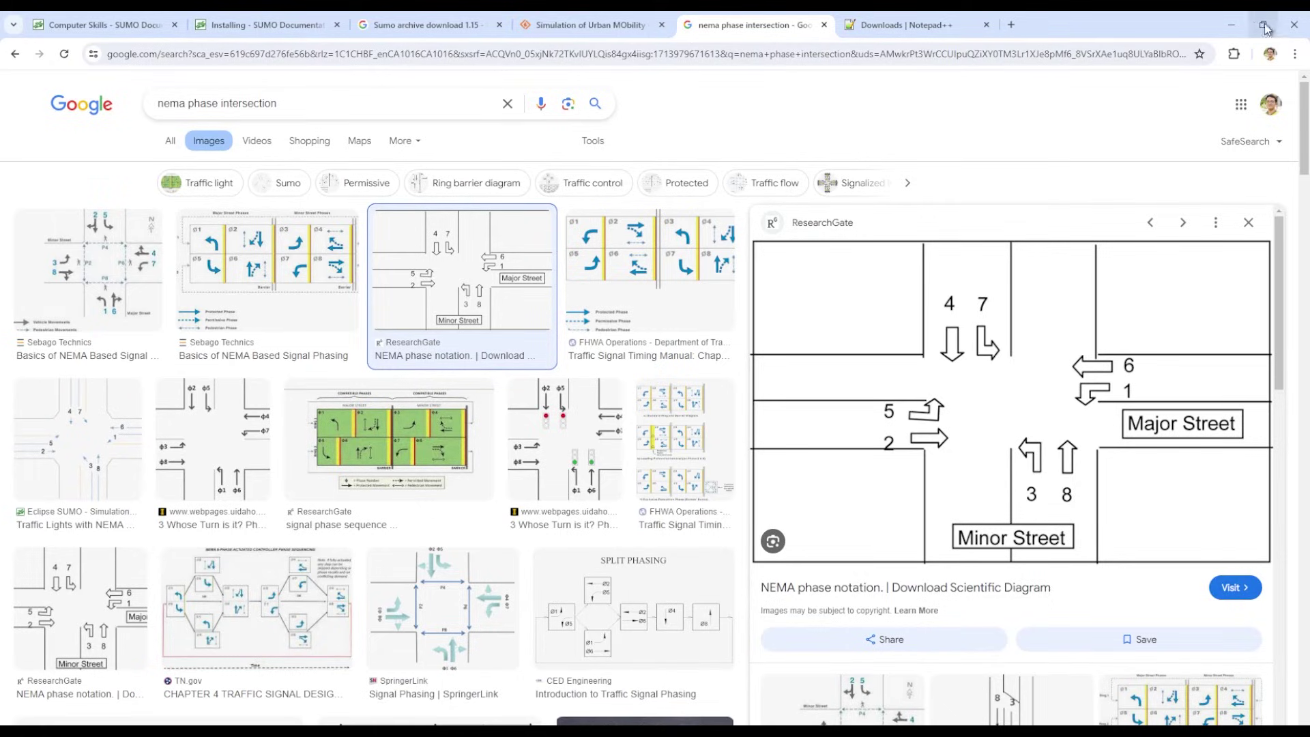
click(1228, 24)
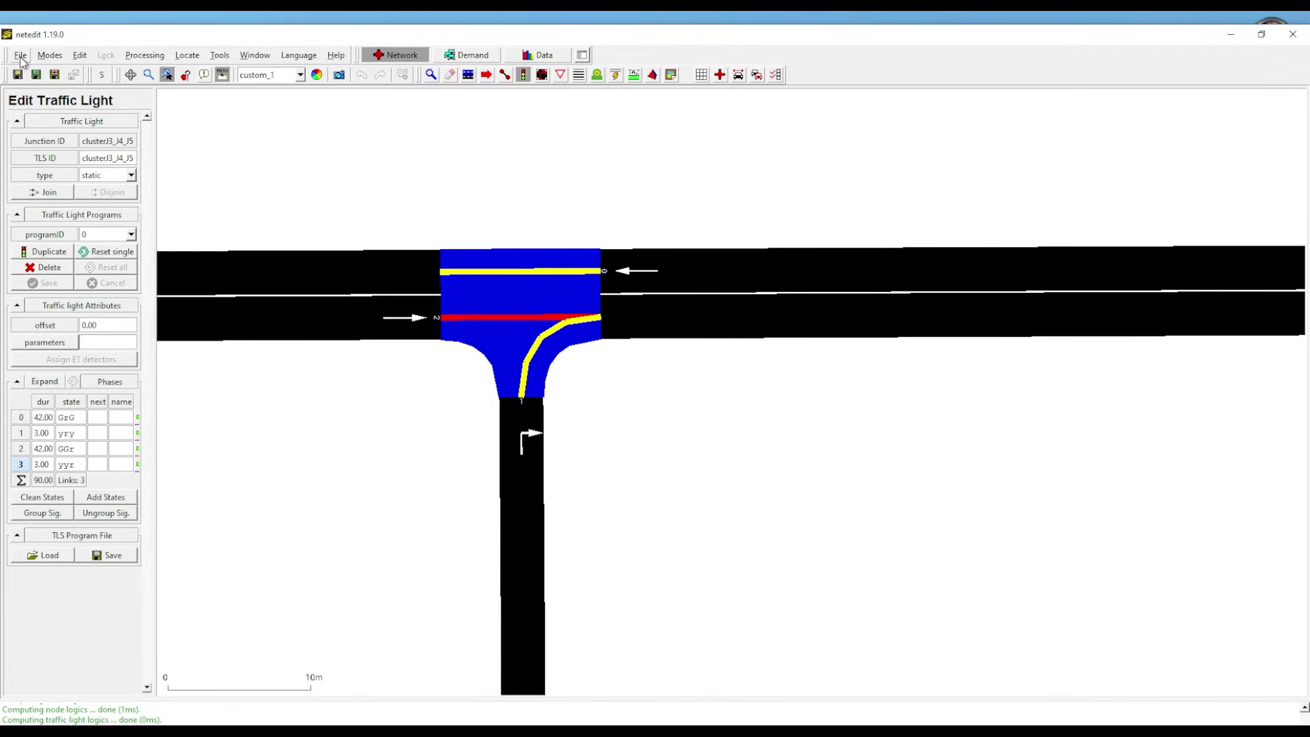
click(80, 55)
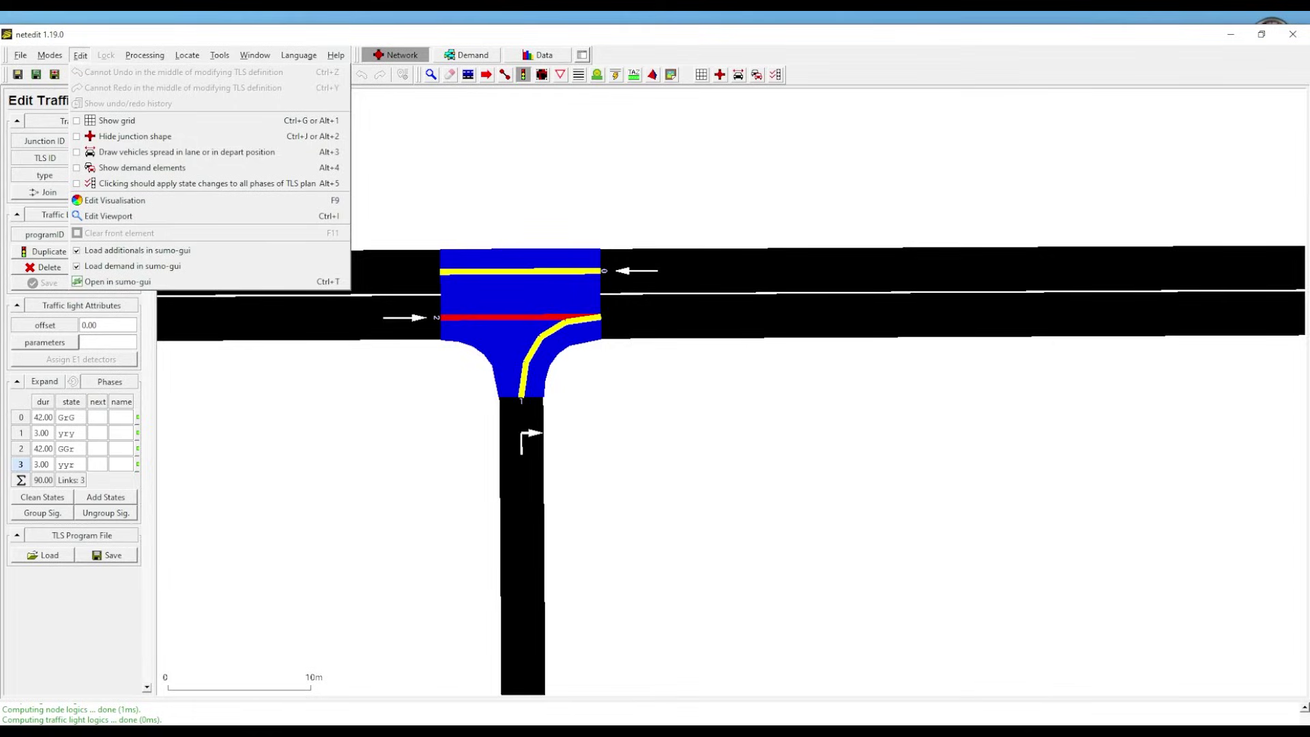
click(265, 733)
Bring the Test folder forward and refresh its file list.
click(228, 695)
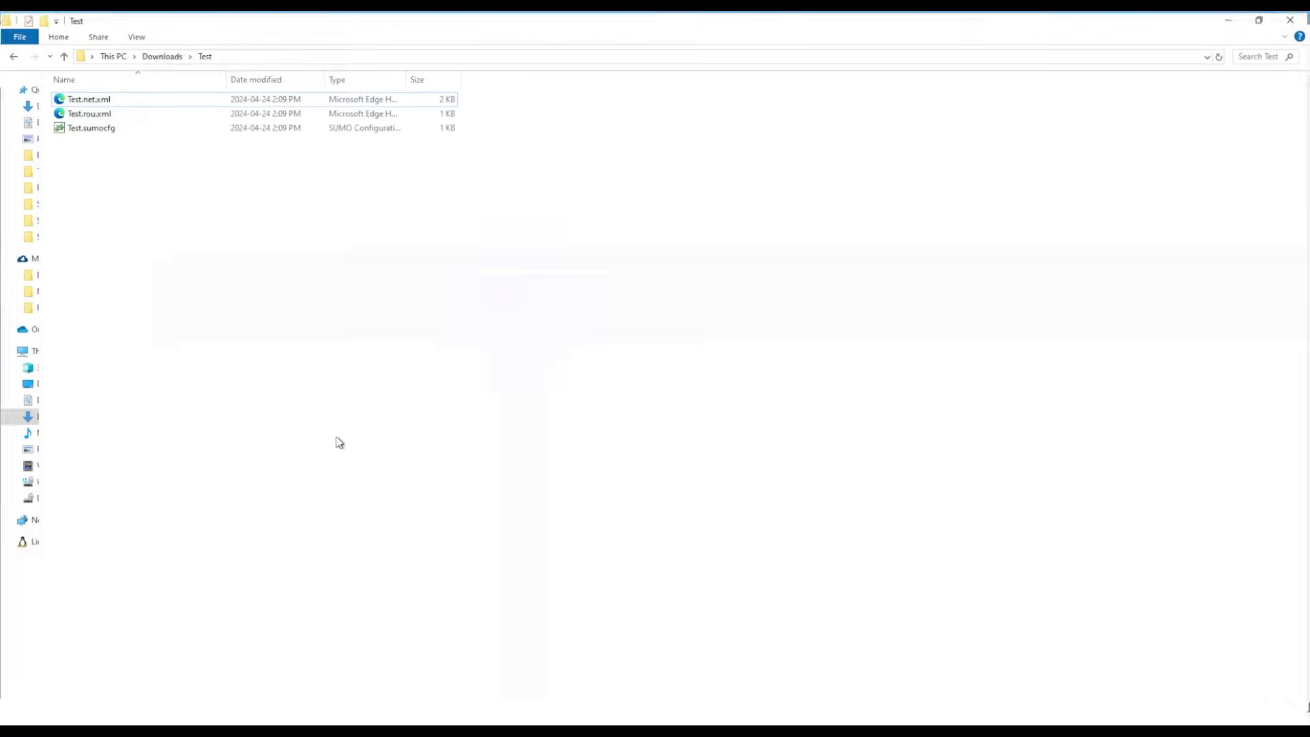
right_click(311, 308)
click(348, 365)
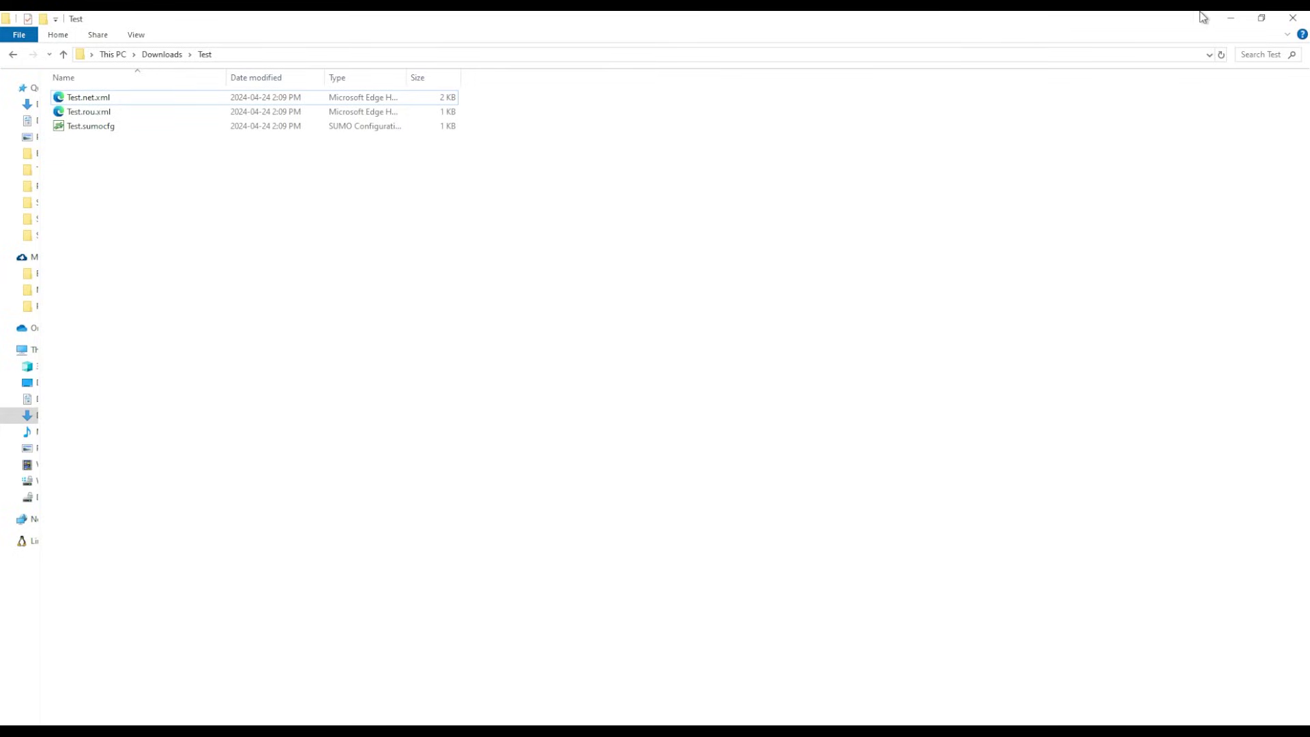
Close both leftover SUMO GUI windows showing the old straight-road simulation.
mouse_move(443, 723)
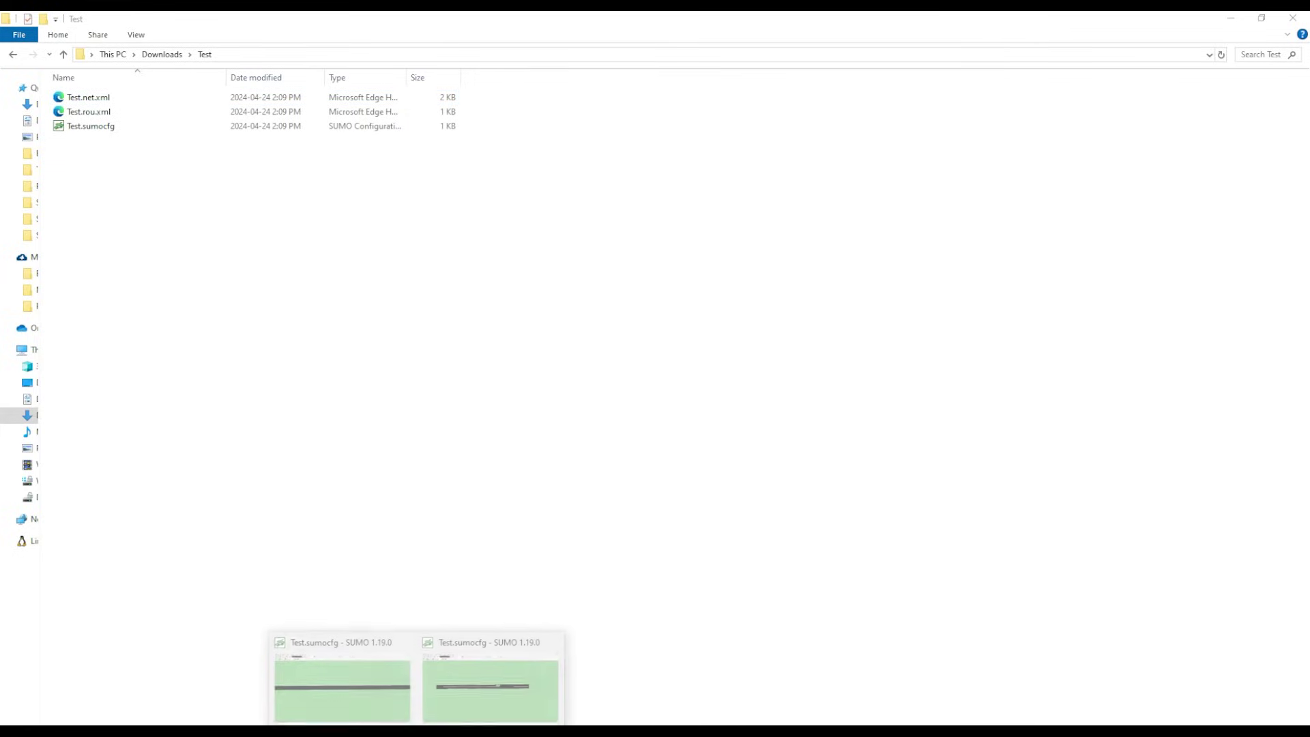
click(541, 635)
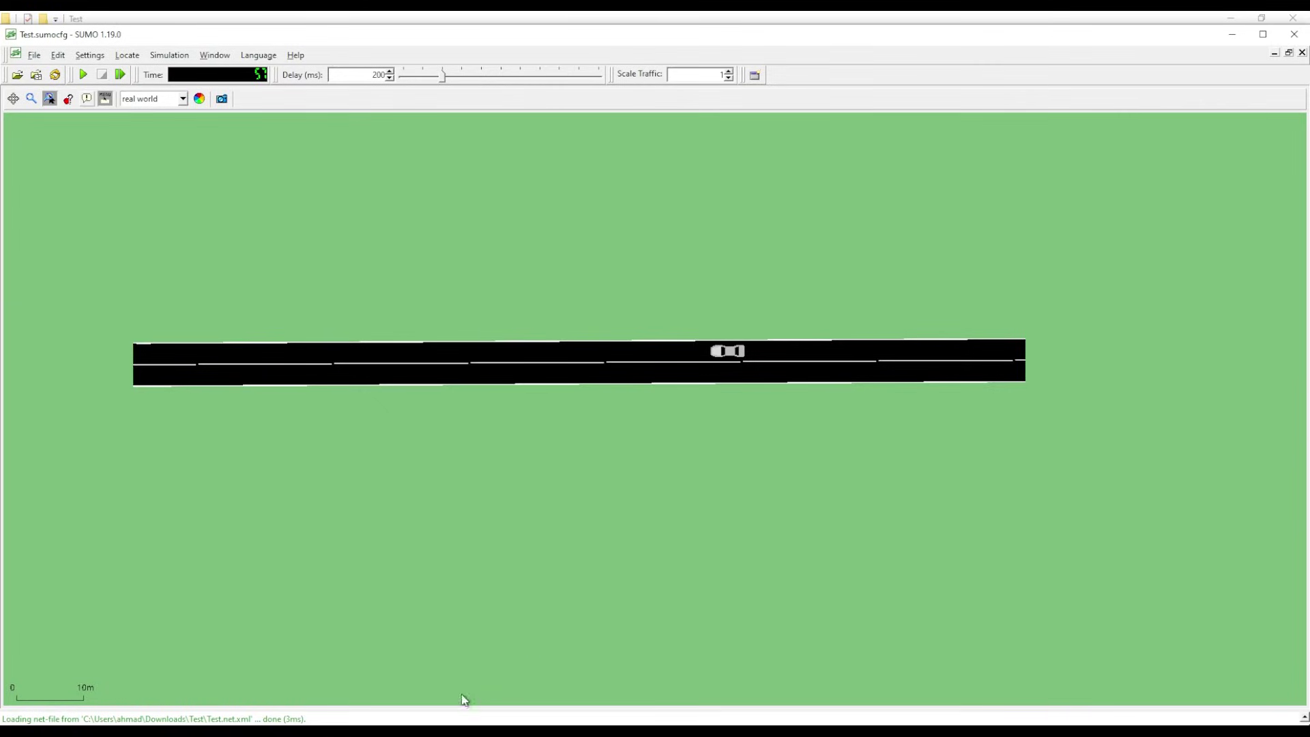
click(1294, 34)
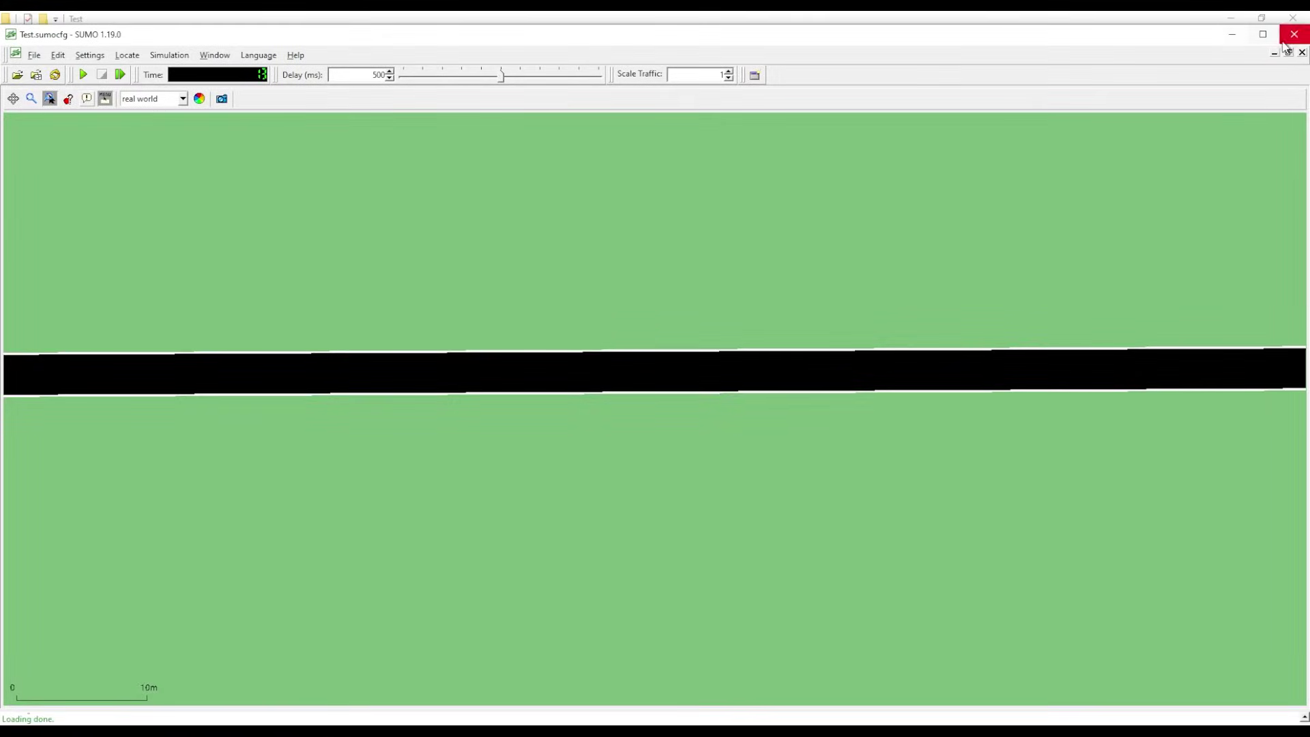
click(1293, 20)
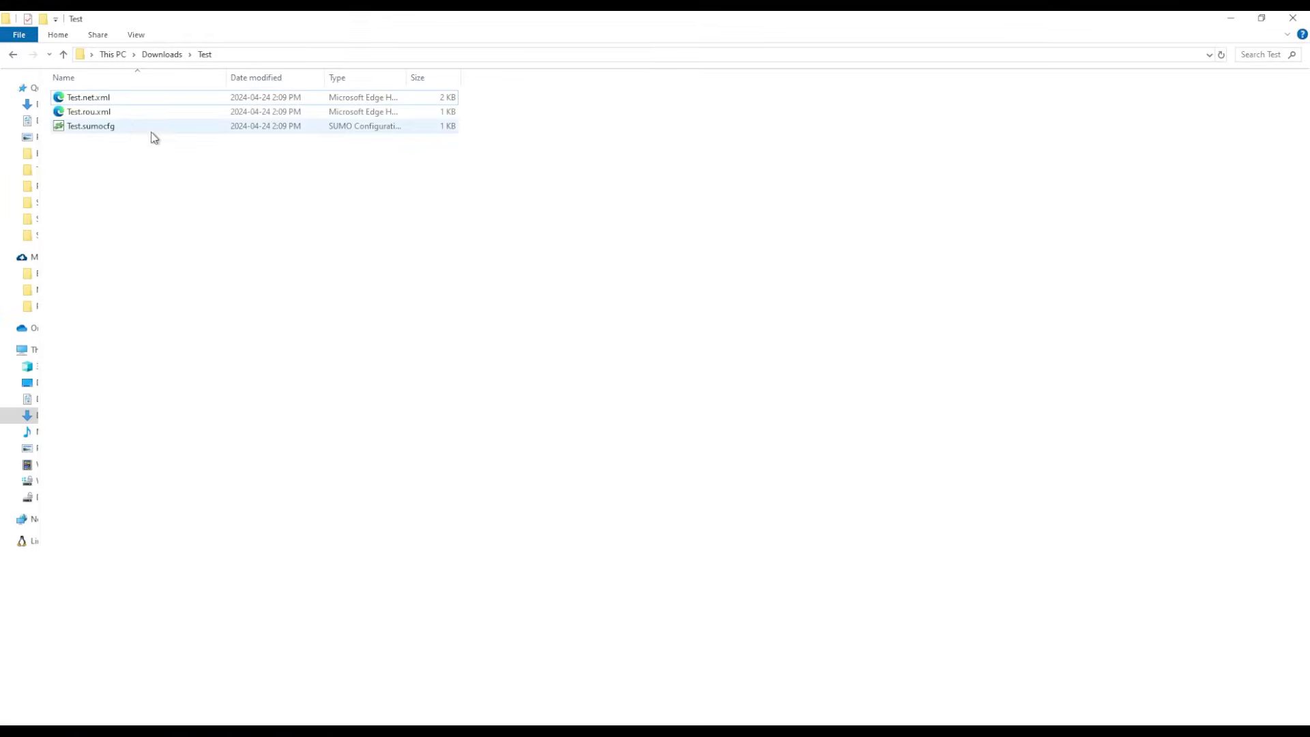
Delete the old Test.sumocfg from the Test folder and refresh the listing.
click(128, 125)
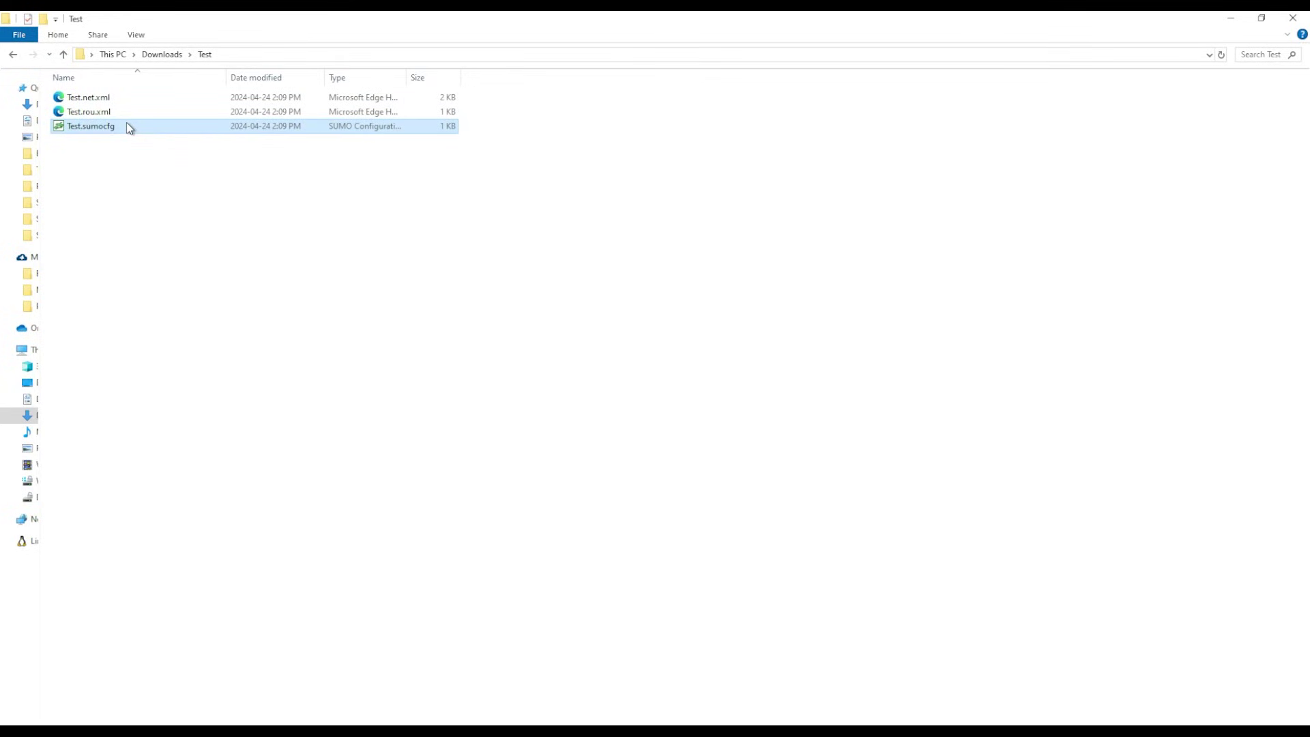
key(Delete)
right_click(255, 264)
click(281, 322)
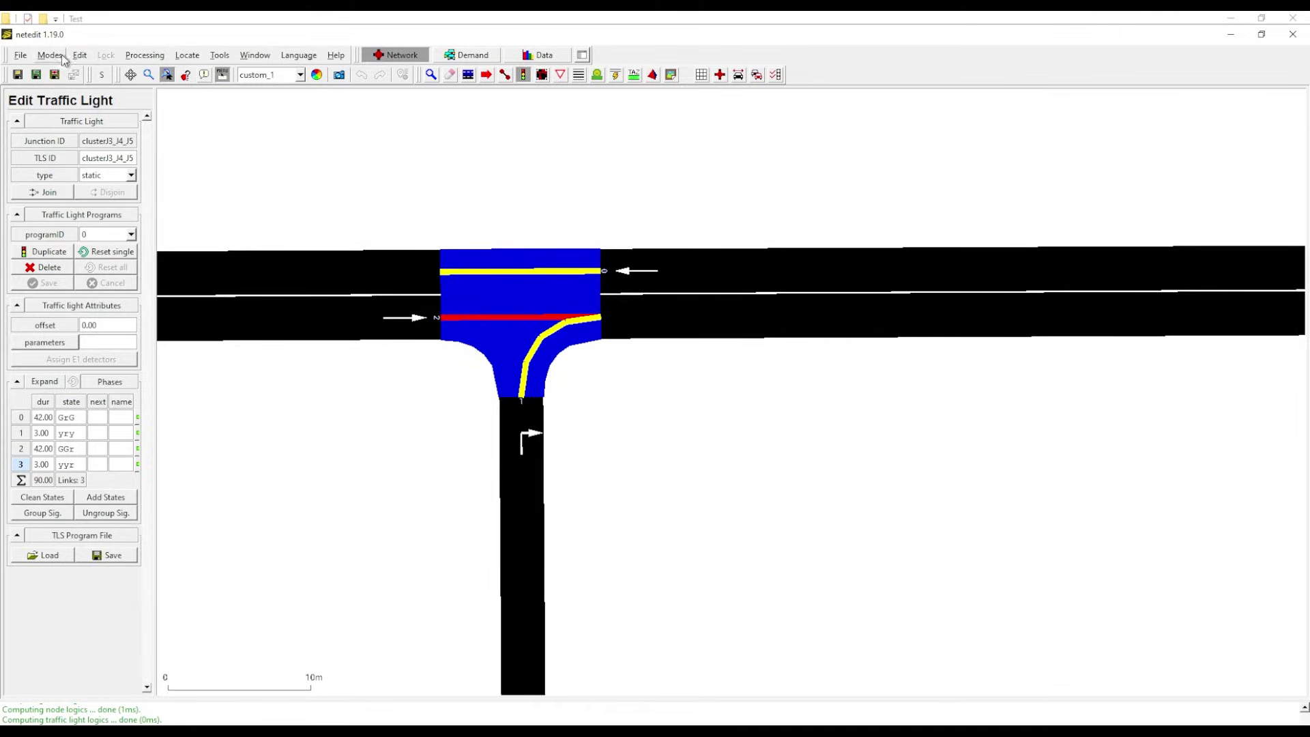
Launch the T-intersection in SUMO GUI from netedit, then return to the Test folder.
click(80, 54)
click(128, 279)
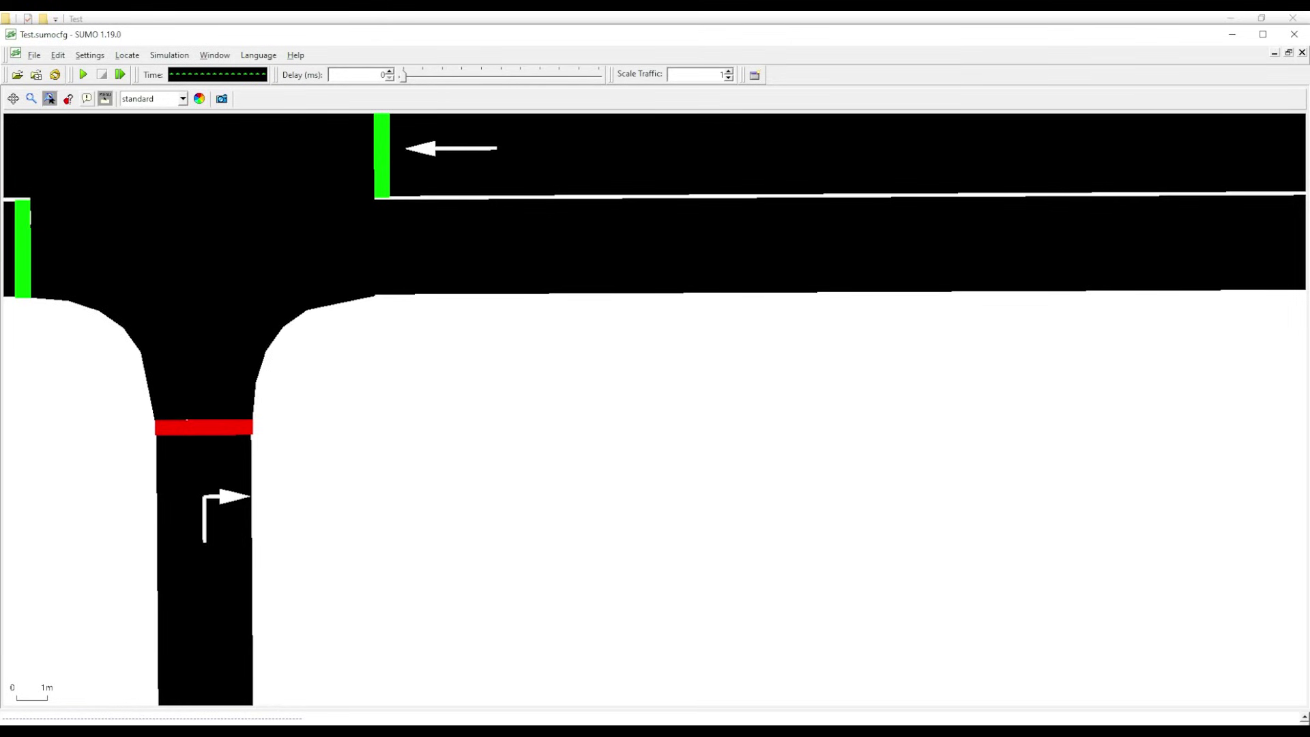
mouse_move(263, 730)
click(190, 673)
right_click(182, 281)
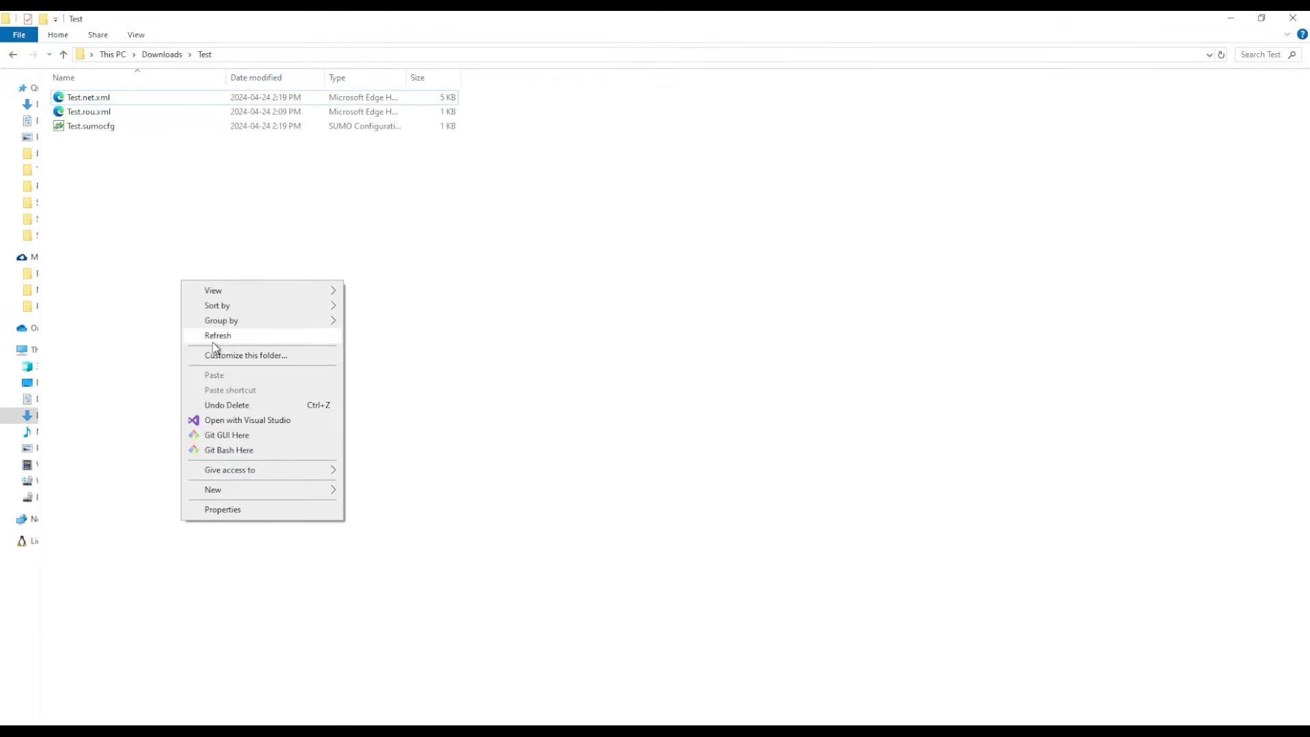
Refresh the Test folder and check Test.net.xml and Test.rou.xml.
click(214, 339)
click(88, 116)
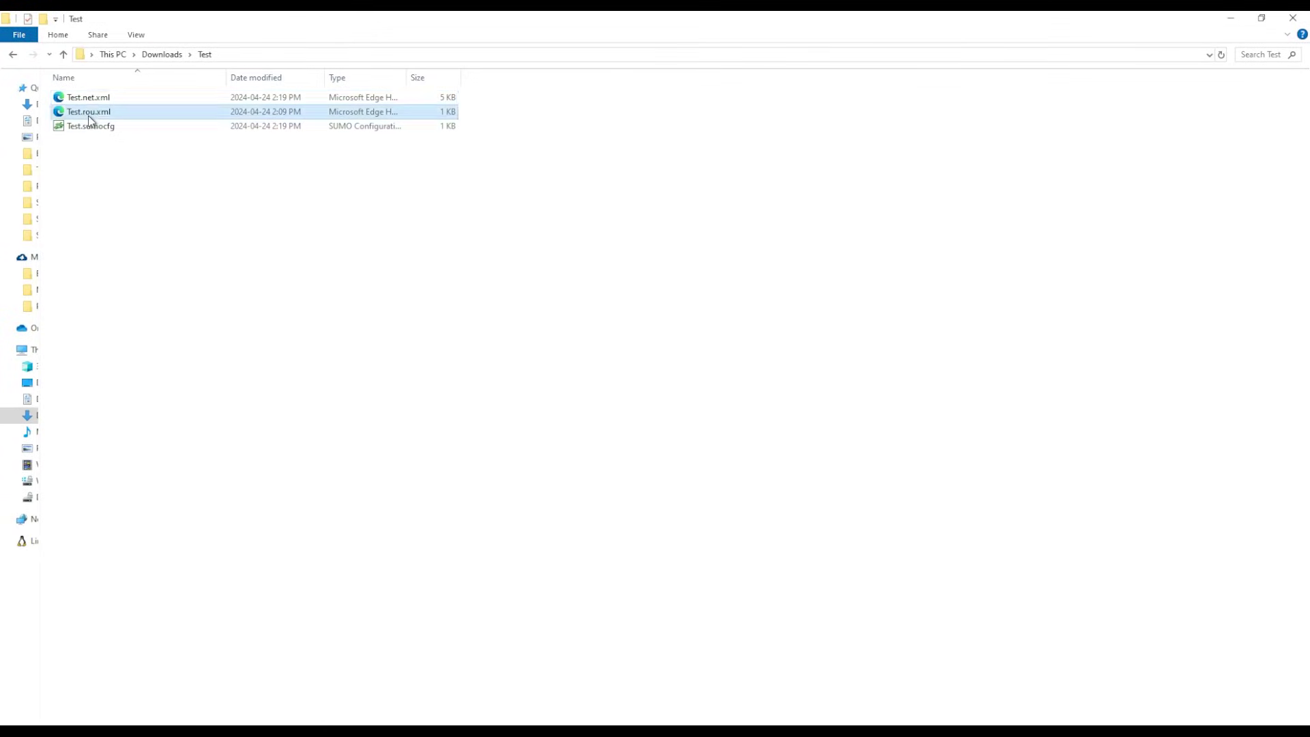
click(90, 99)
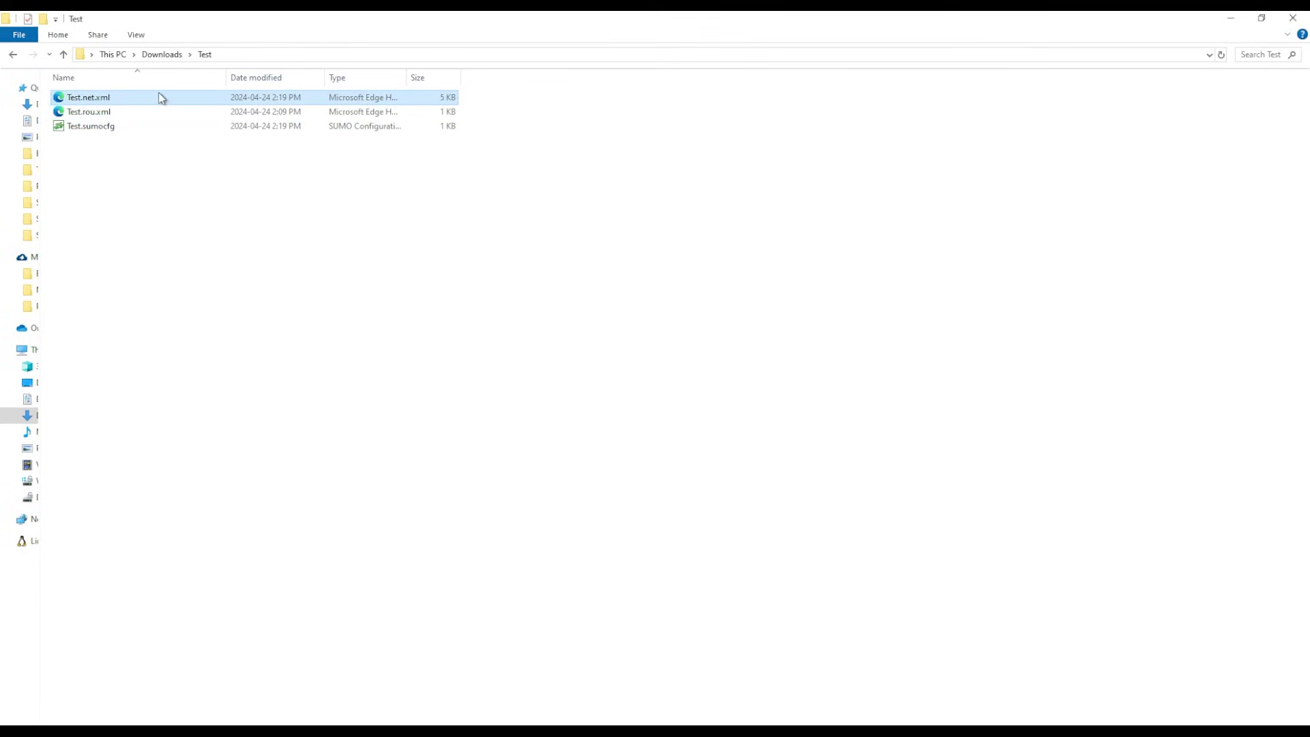
click(93, 116)
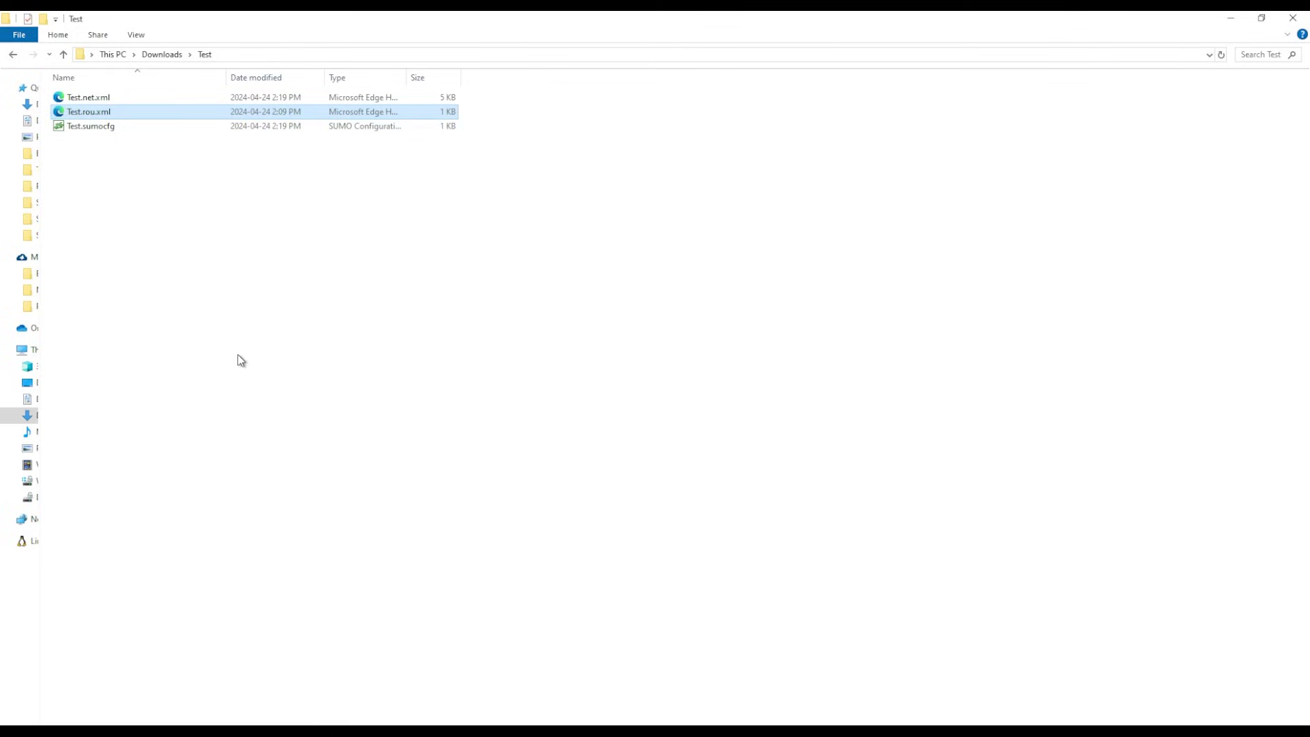
Create a new Test1 folder in Downloads, open it and select its path.
click(162, 54)
right_click(277, 391)
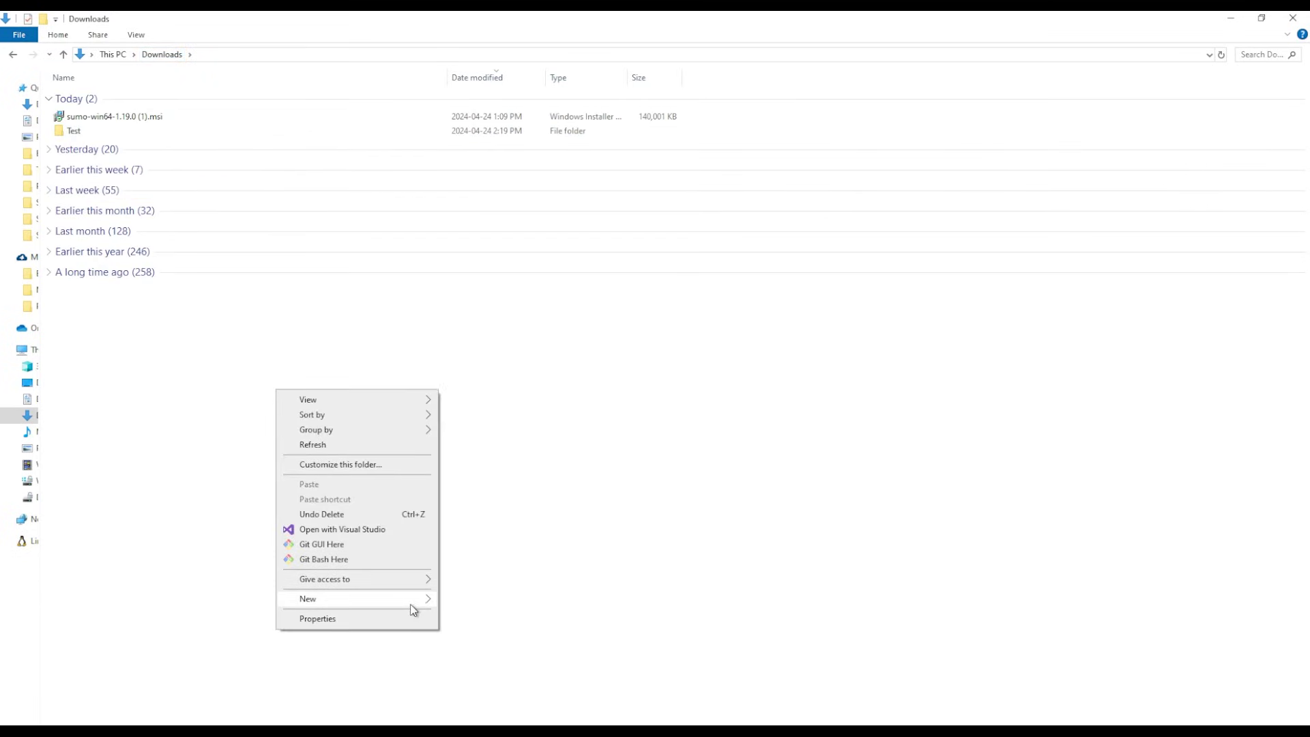
mouse_move(411, 599)
click(468, 429)
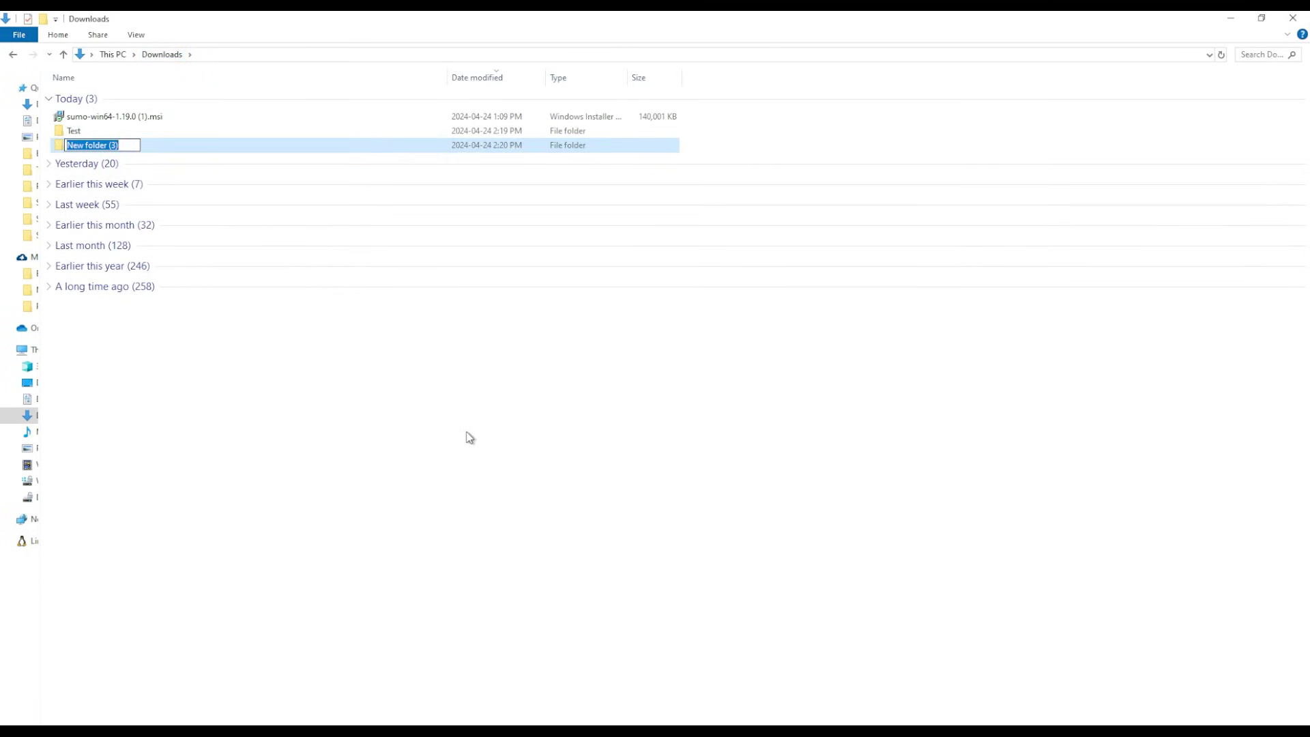
text(Test1)
key(Return)
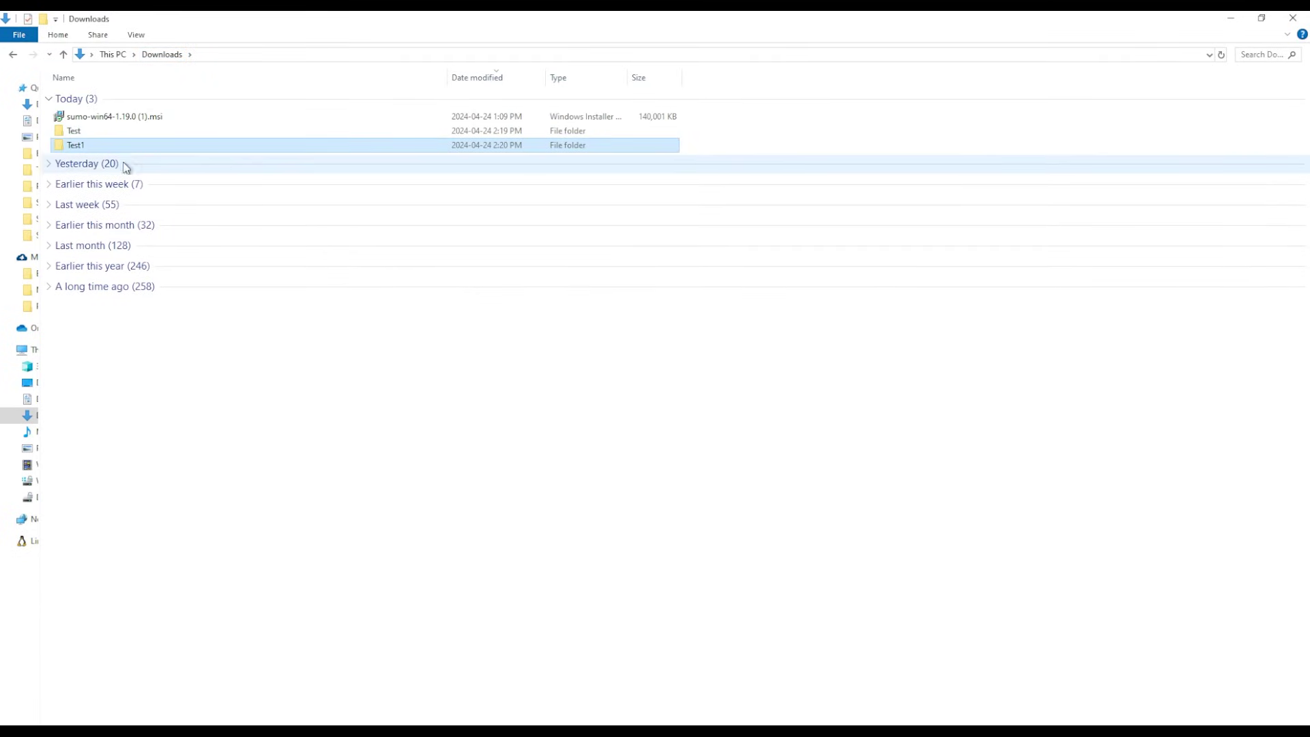
double_click(108, 142)
right_click(349, 292)
click(383, 347)
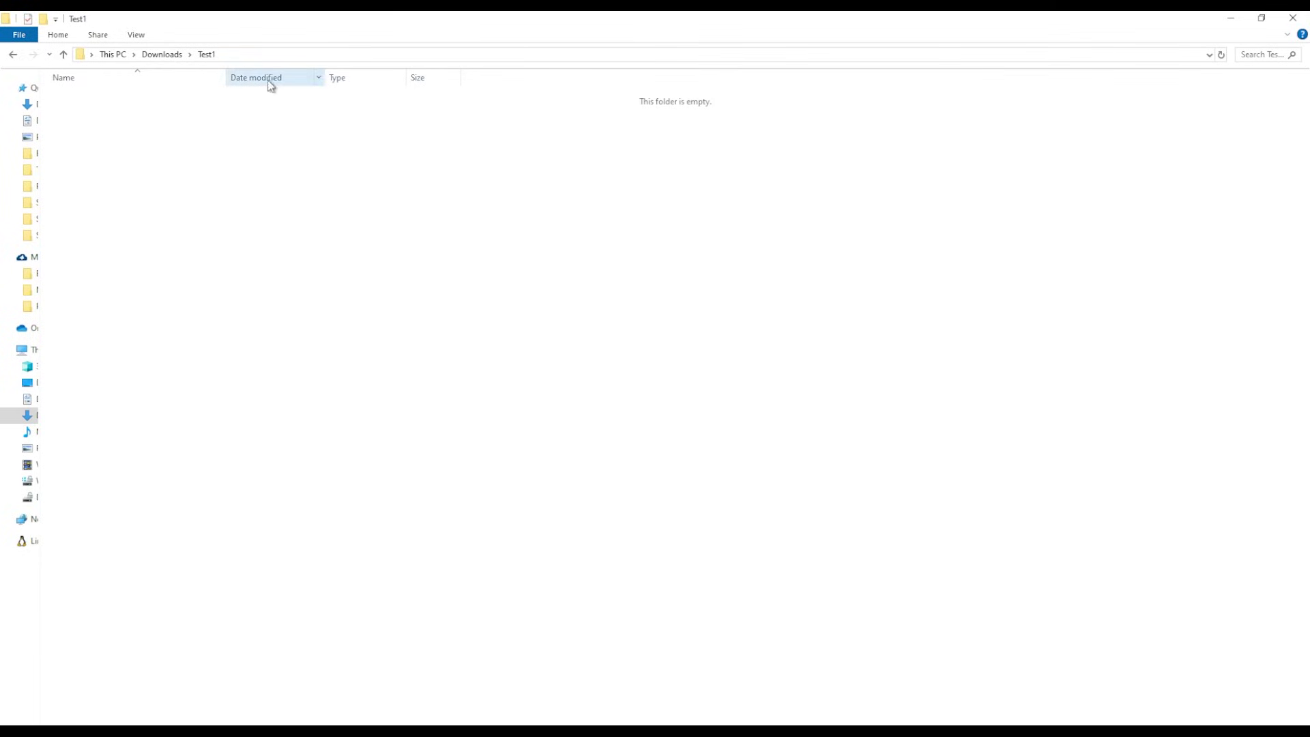
click(285, 54)
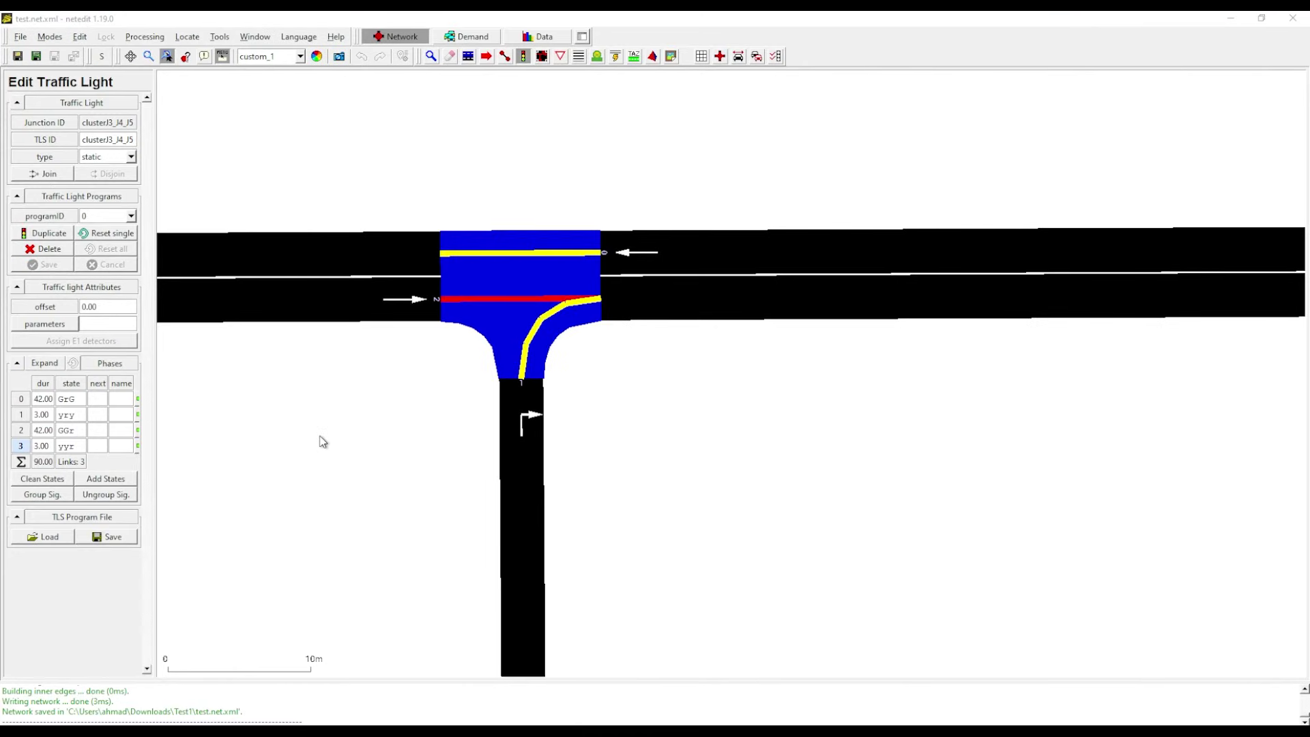
Save the network as Test1.net.xml in the Test1 folder.
click(21, 37)
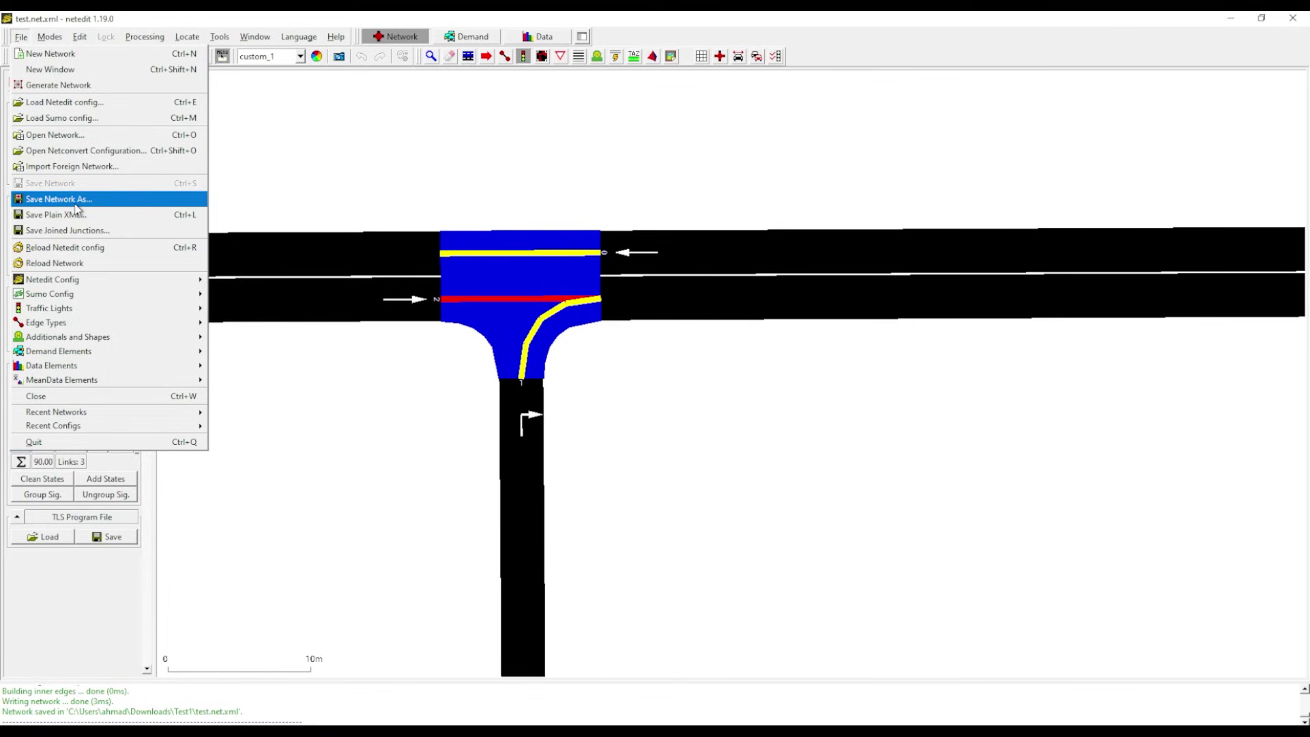
click(75, 204)
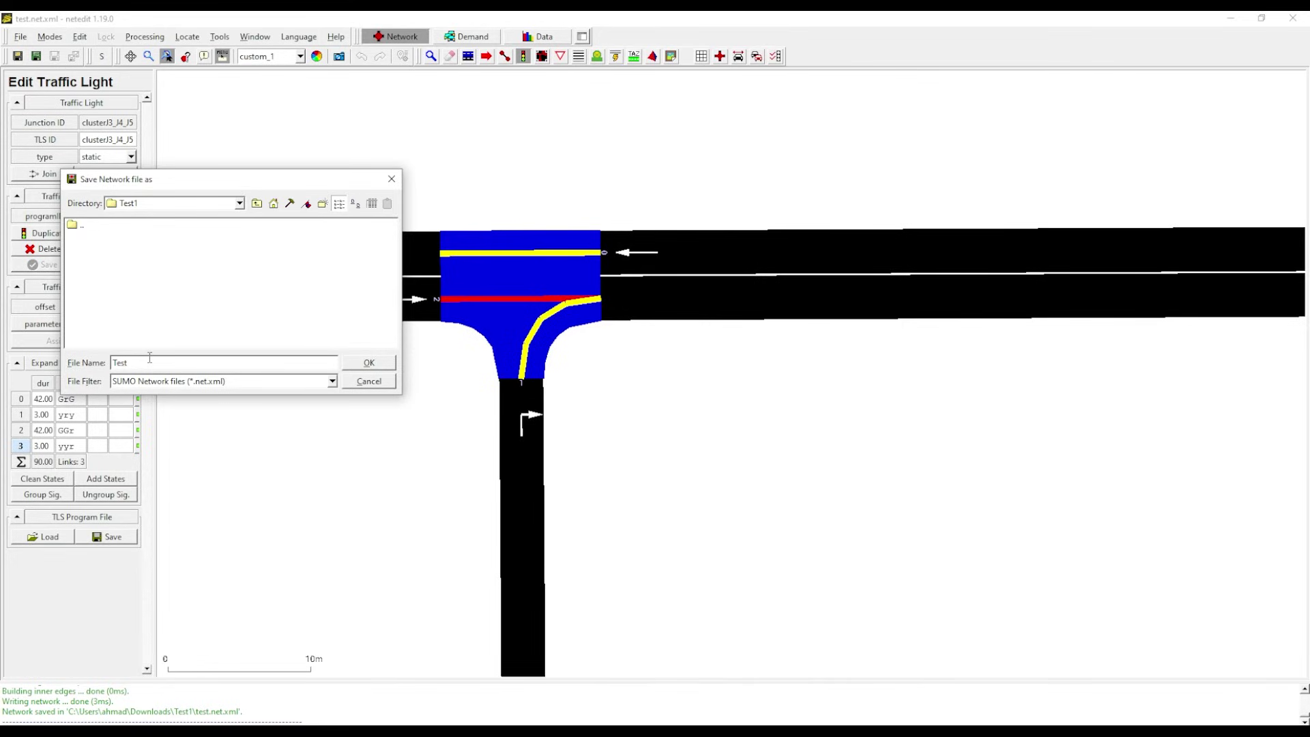
click(369, 363)
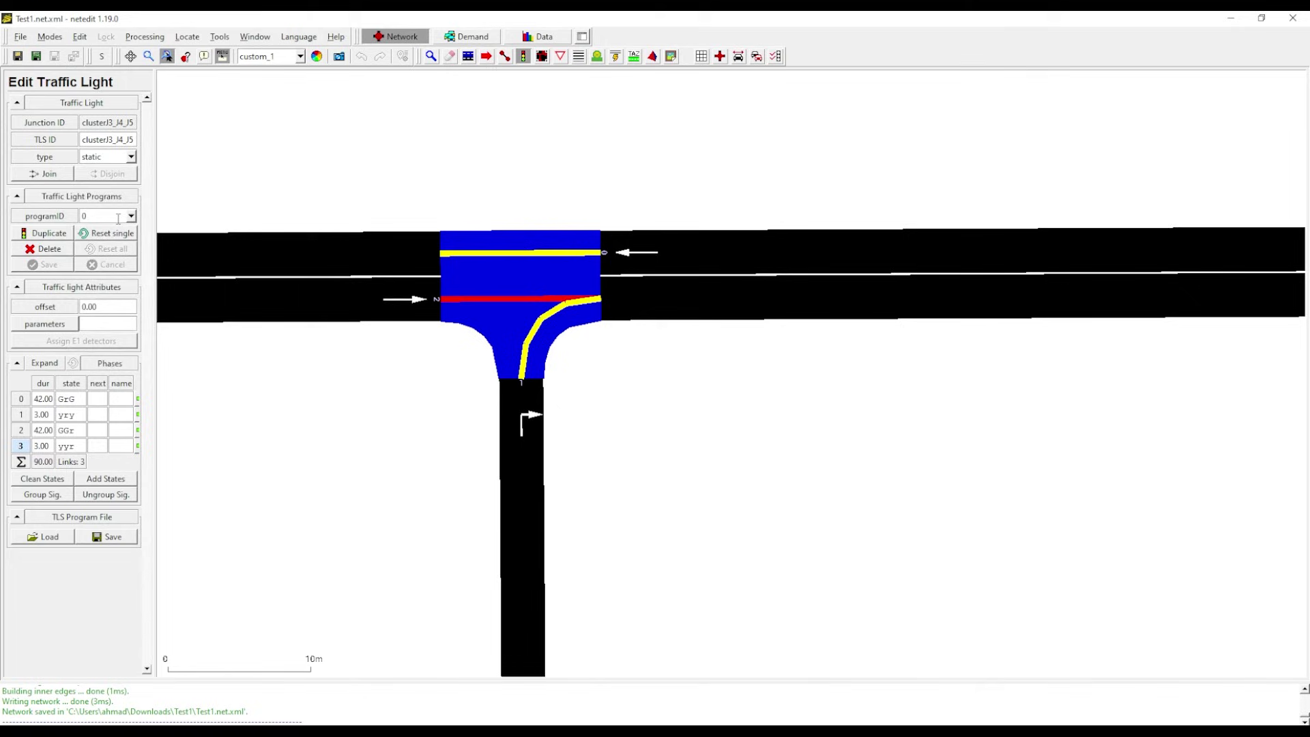
Save the SUMO configuration as Test1.sumocfg.
click(20, 36)
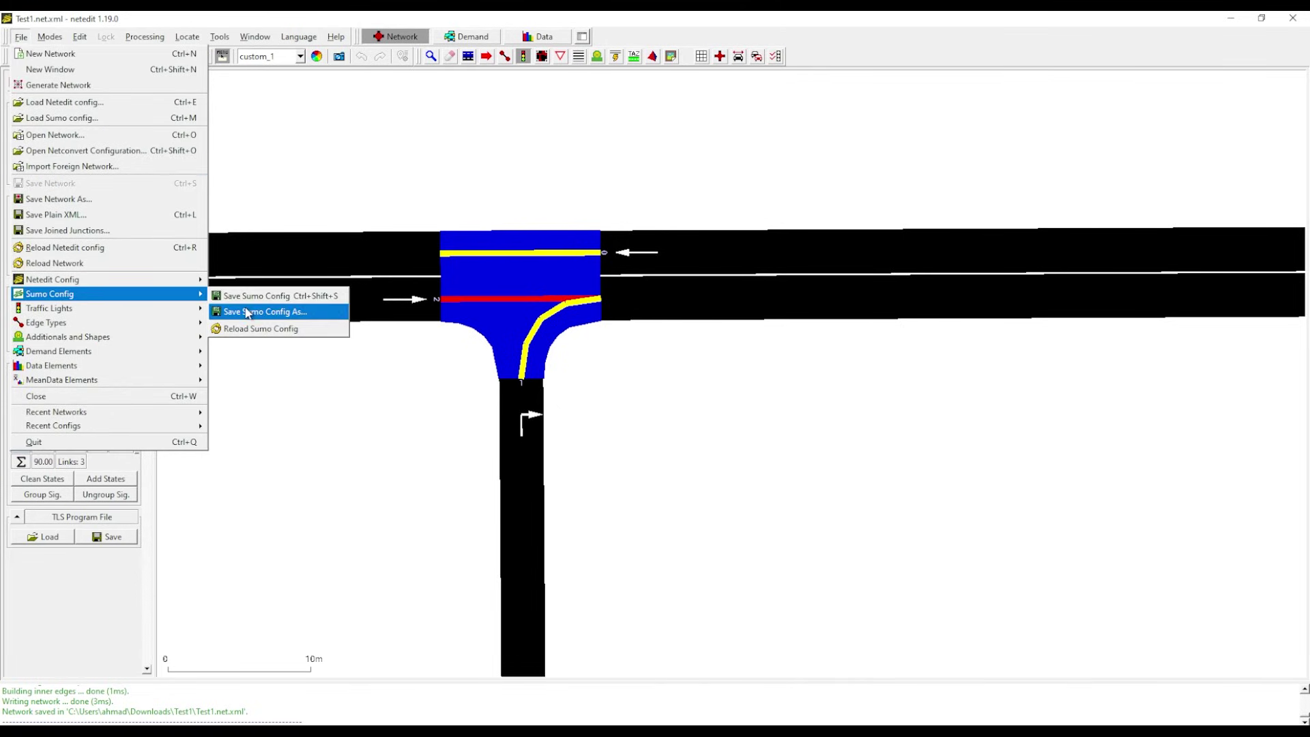
click(247, 313)
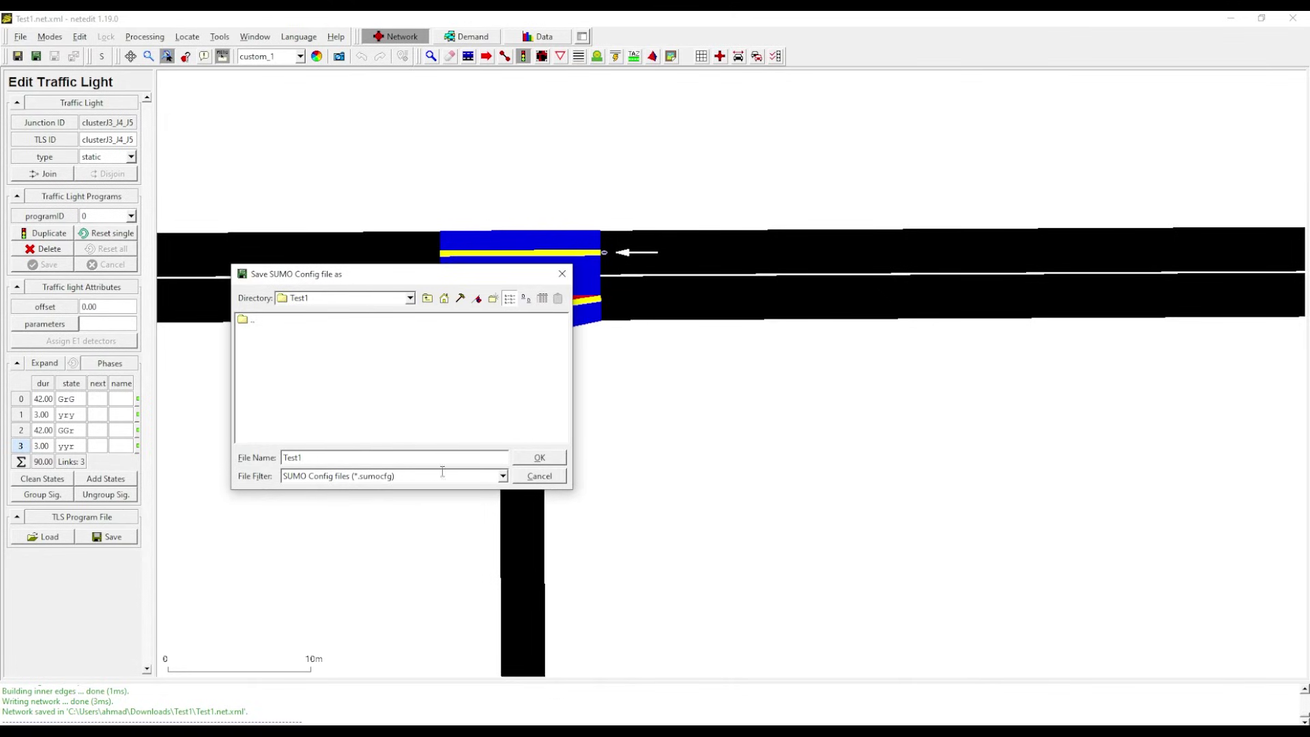
text(Test1)
click(540, 457)
click(20, 36)
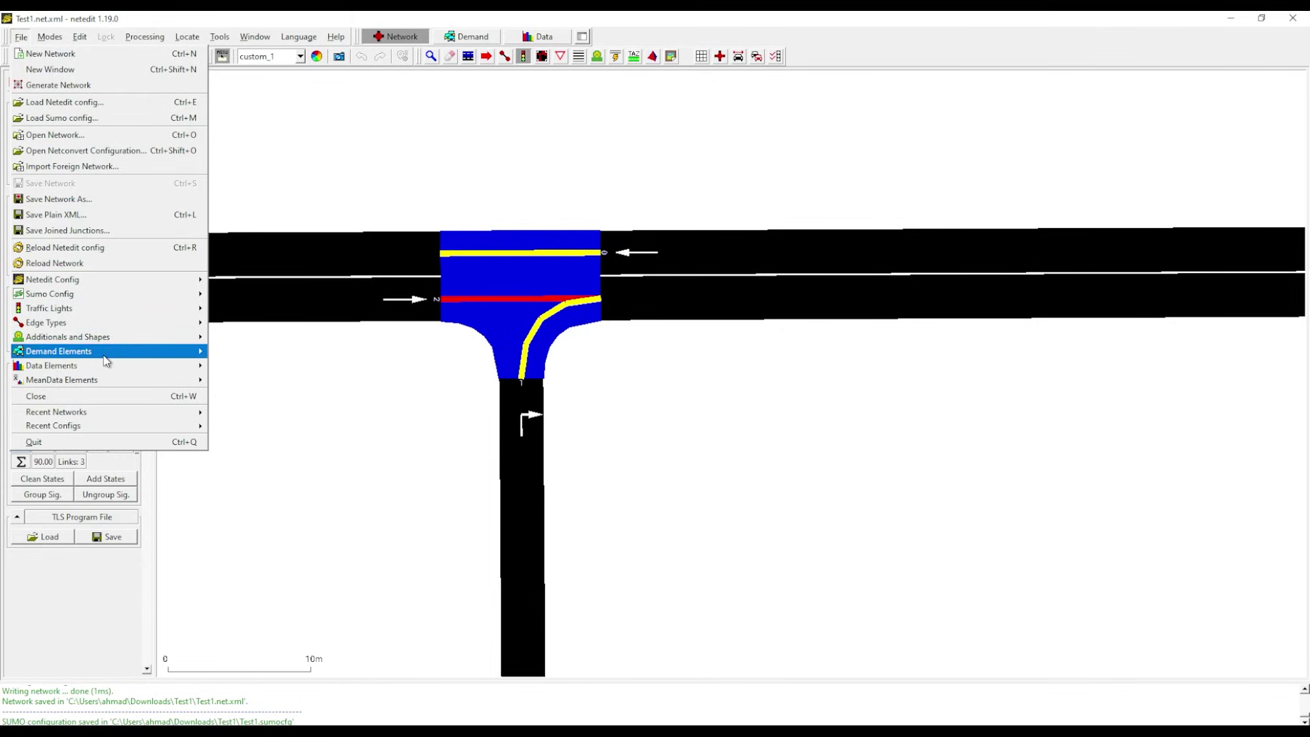
Save the demand elements as Test.rou.xml and minimize netedit.
mouse_move(182, 361)
click(267, 386)
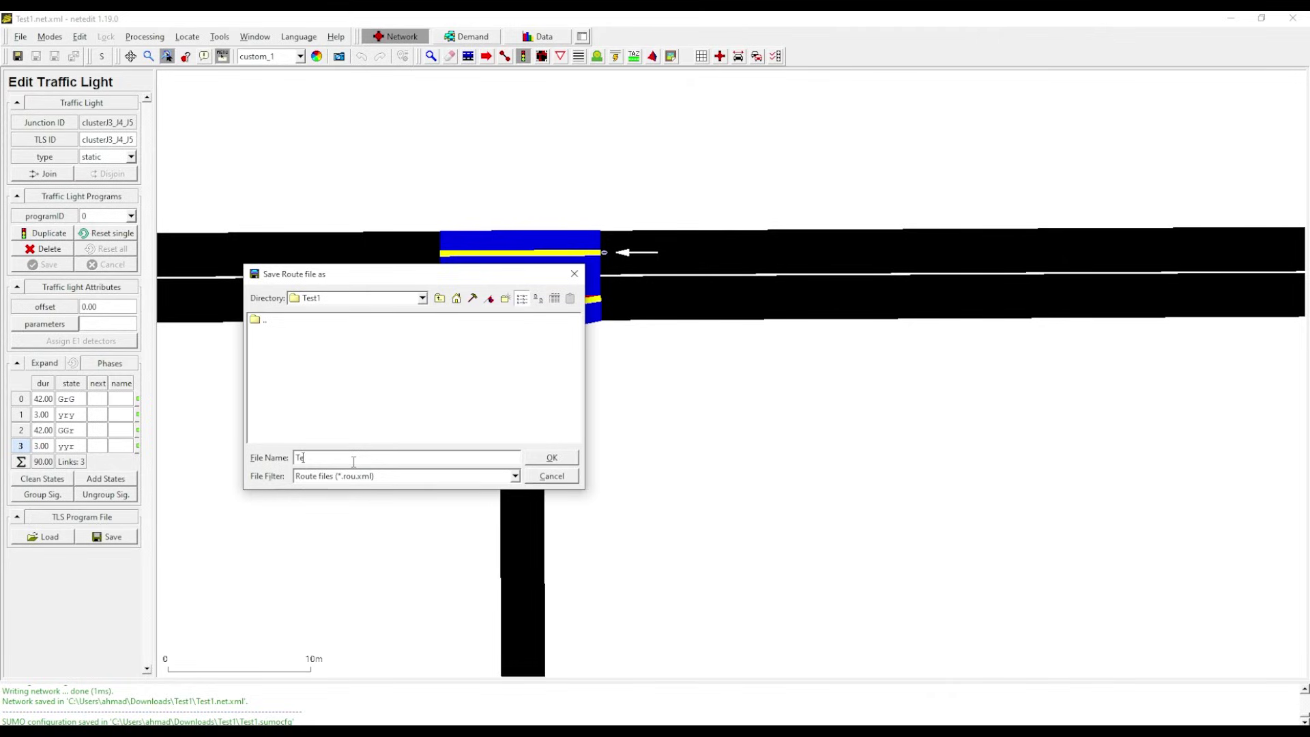
text(Test)
click(551, 457)
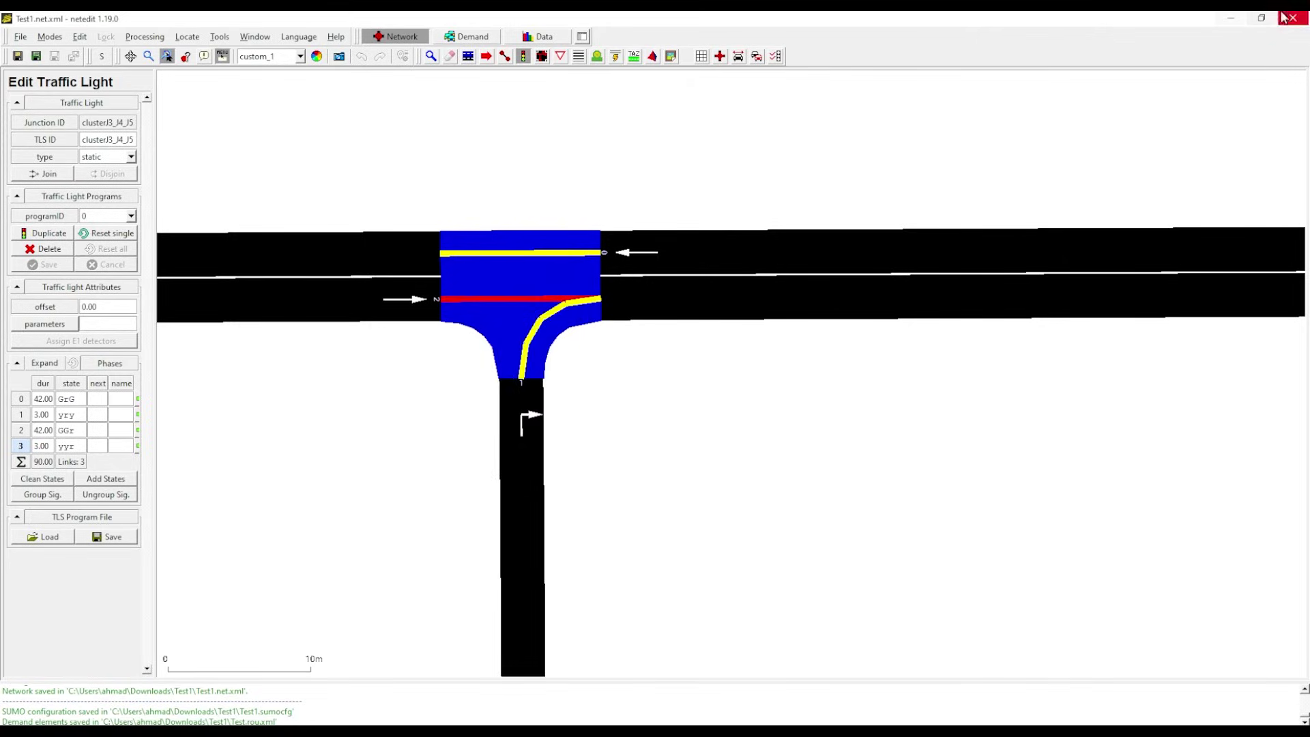
click(1230, 18)
right_click(243, 185)
Launch Test1.sumocfg in SUMO GUI, start the simulation and apply the 'real world' colour scheme.
click(269, 239)
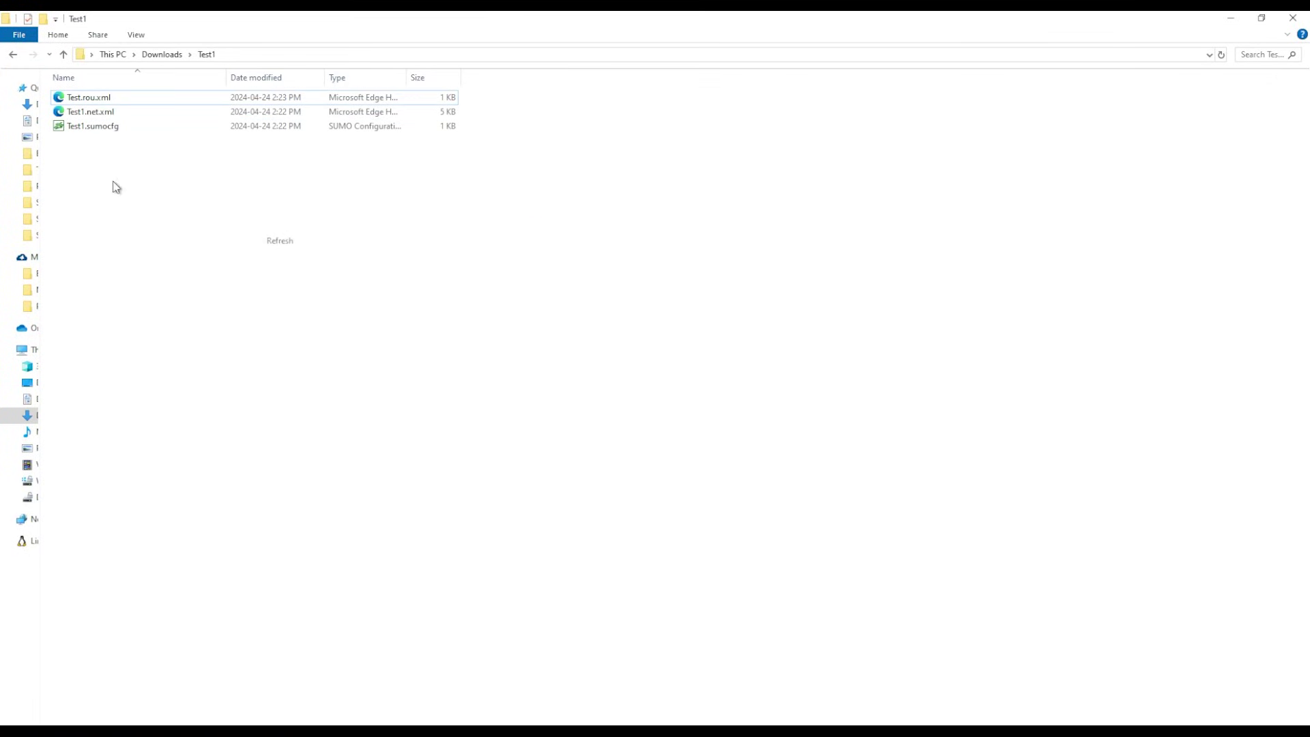
double_click(125, 127)
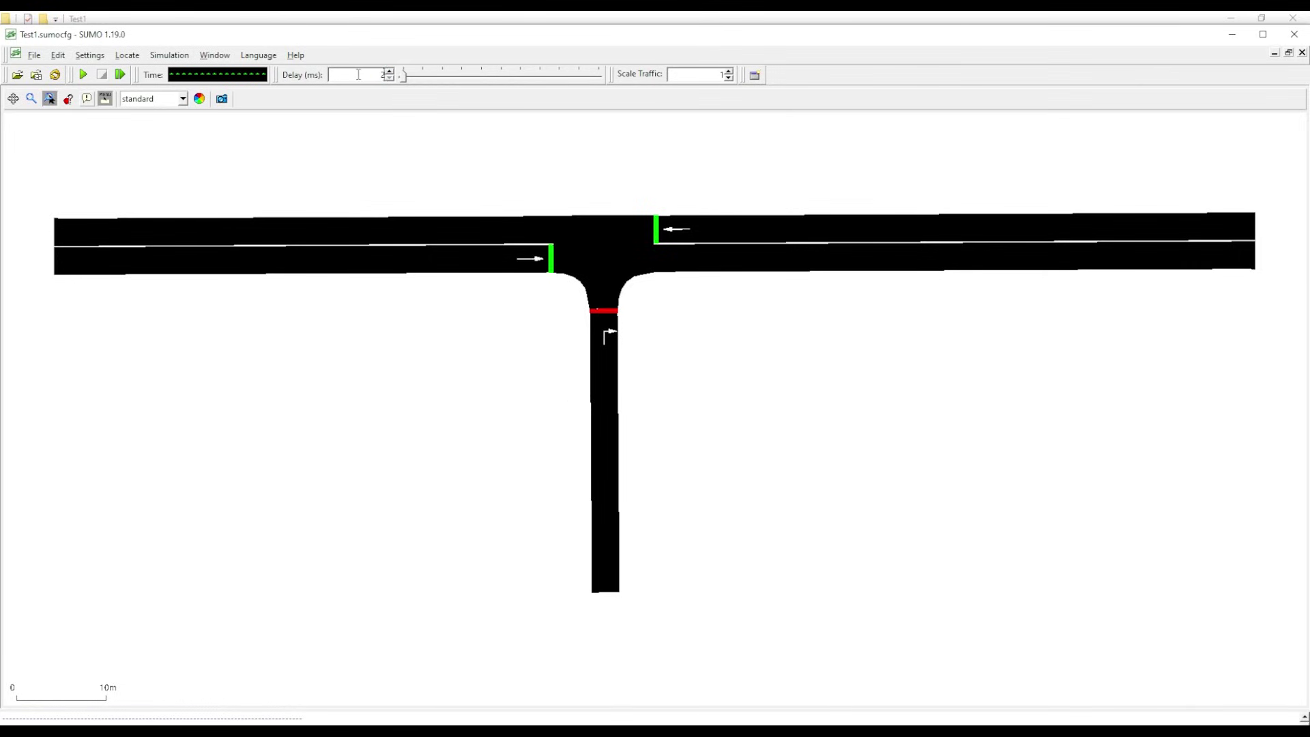
click(83, 74)
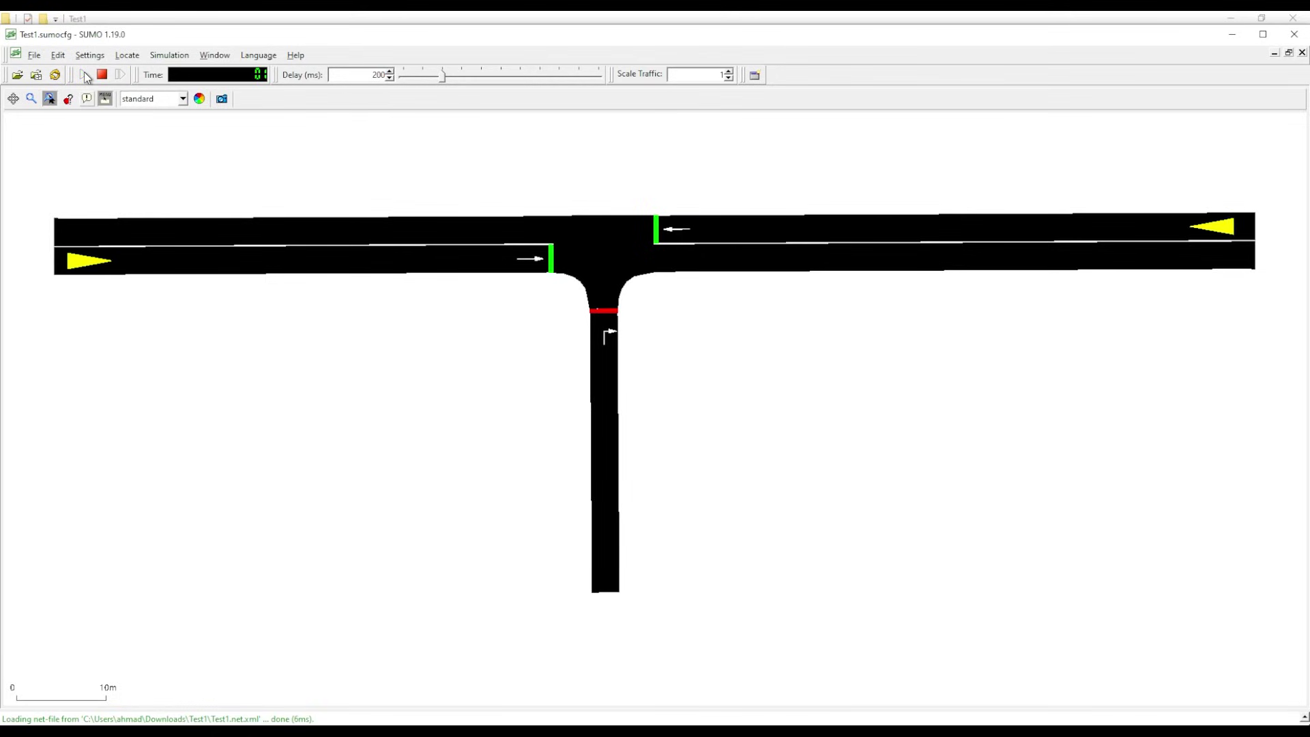
click(183, 98)
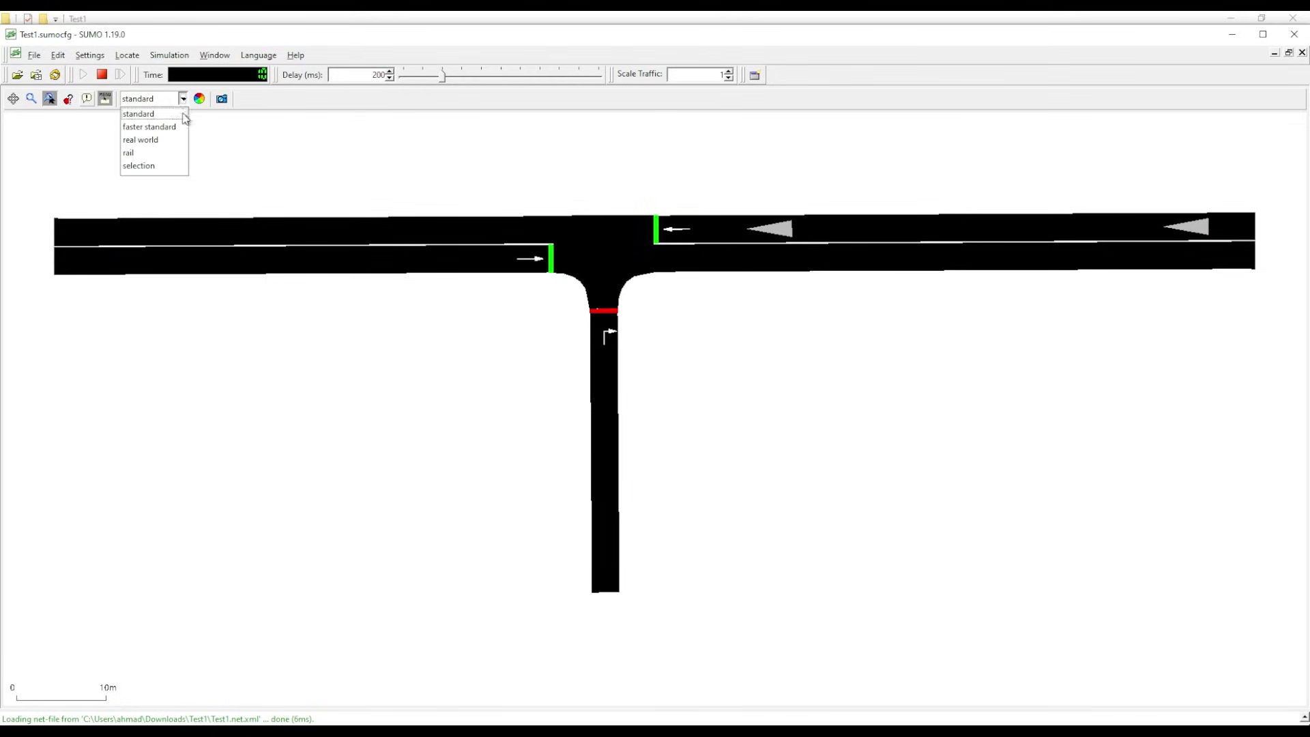
click(160, 142)
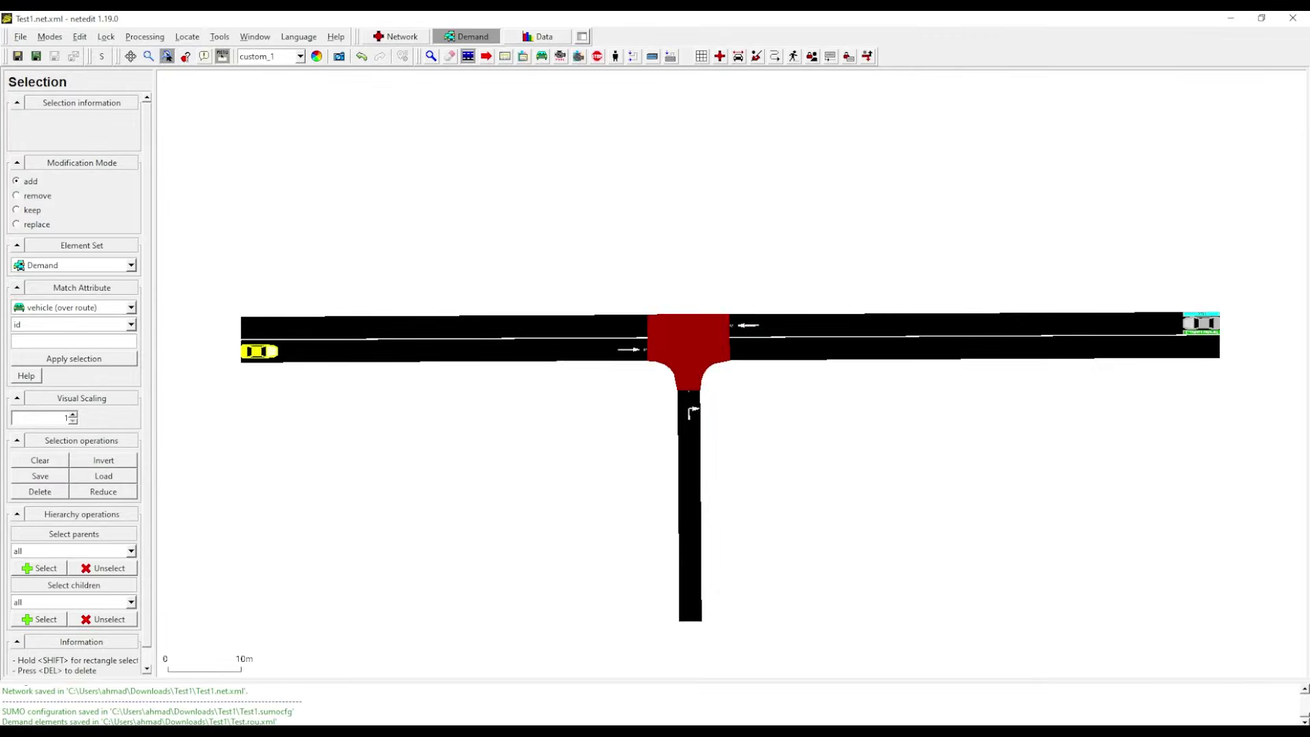
Delete one of the overlapping vehicles at the end of the right road.
click(1206, 327)
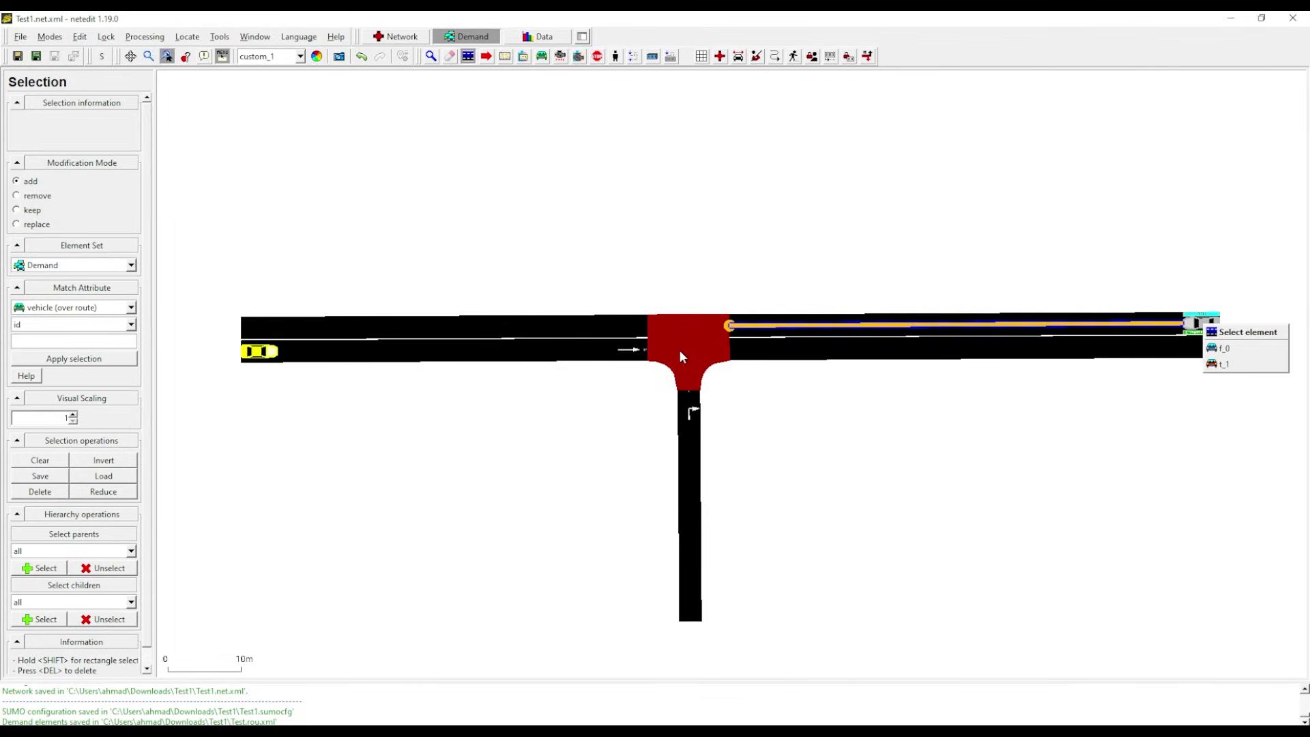
click(1195, 327)
click(1195, 327)
click(1196, 325)
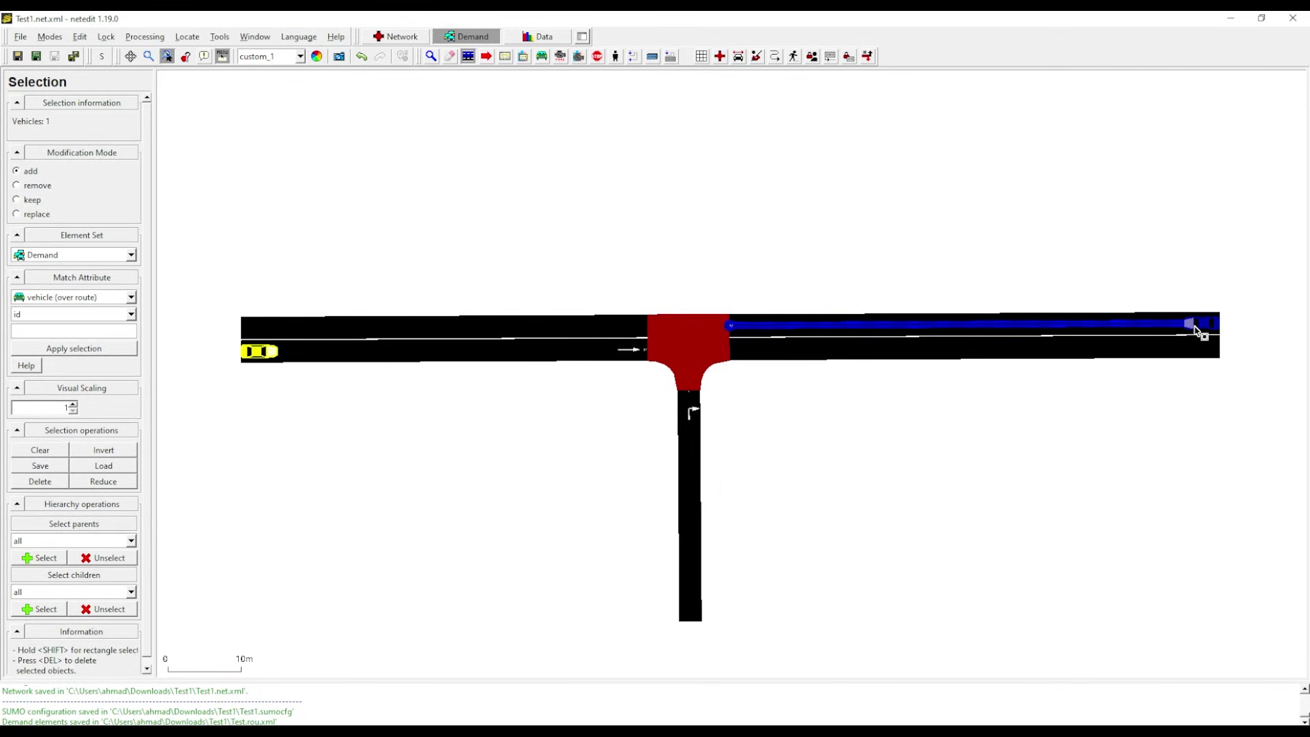
key(Delete)
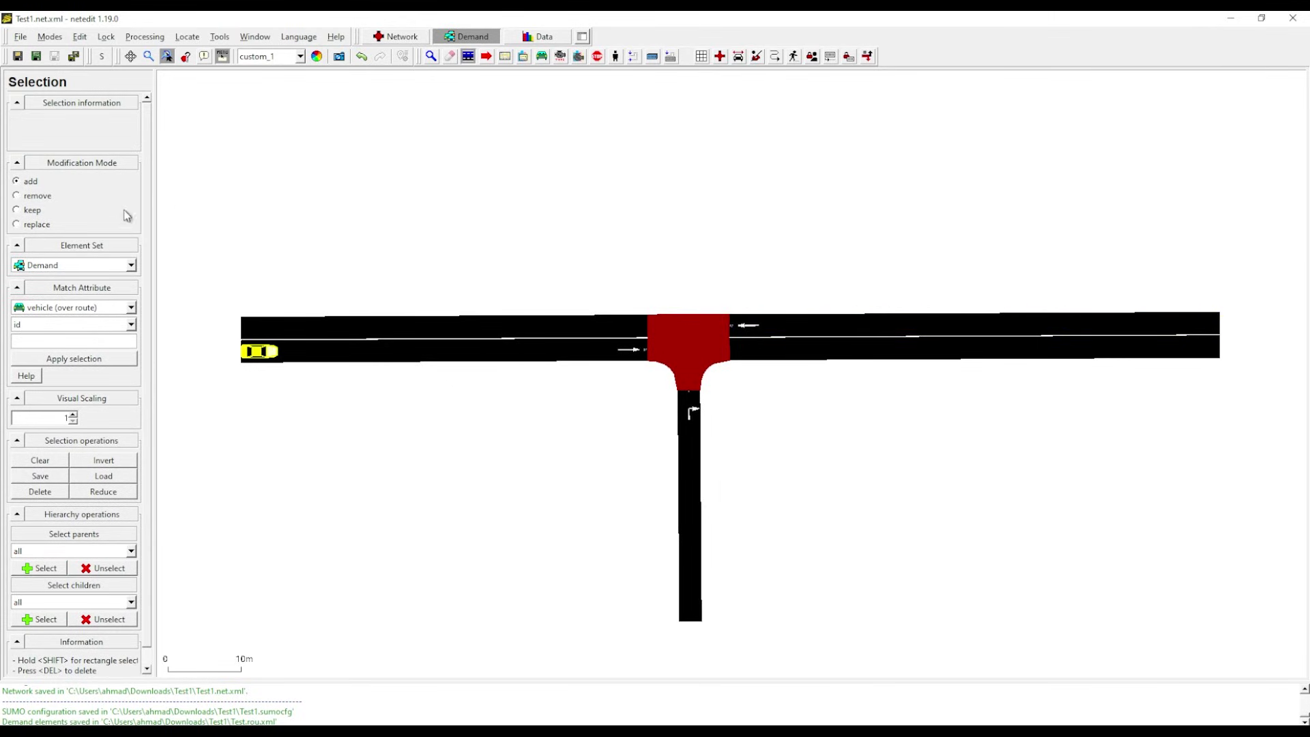
Create flow f_0 (from-to edges) routed from the right road to the left road.
click(541, 56)
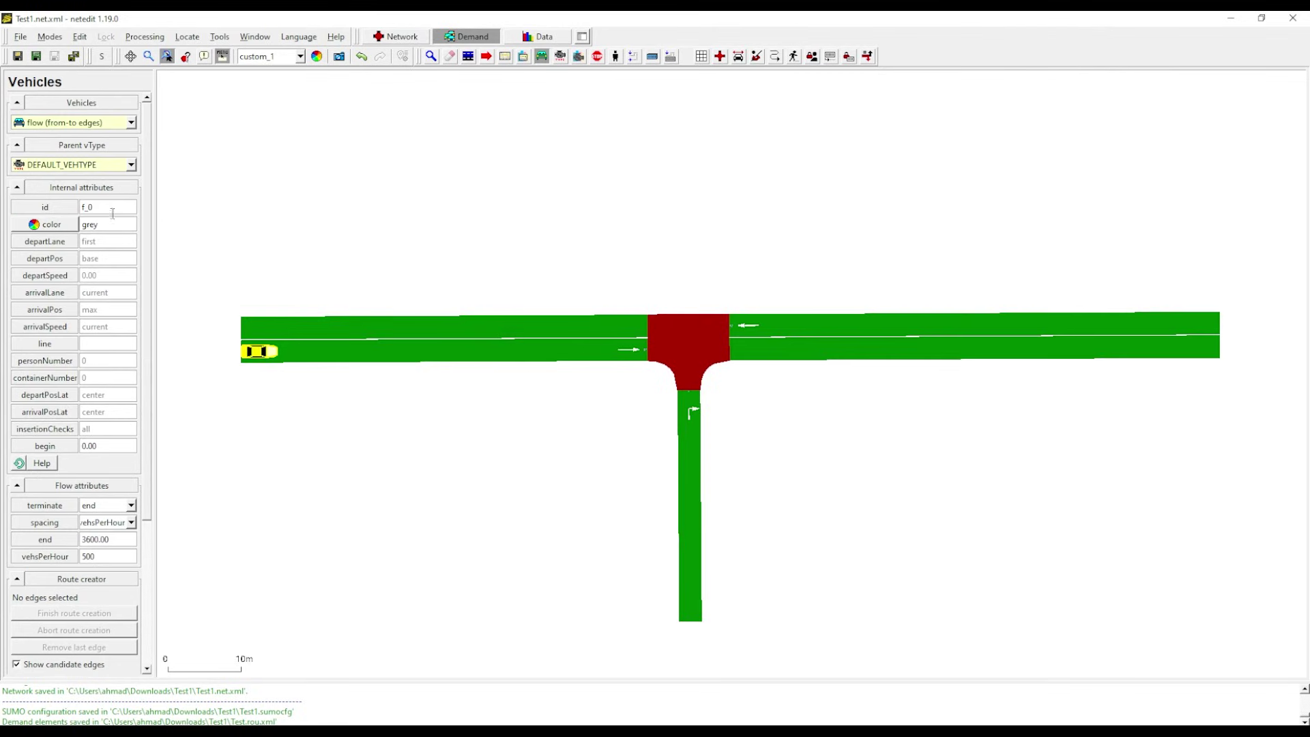
click(102, 122)
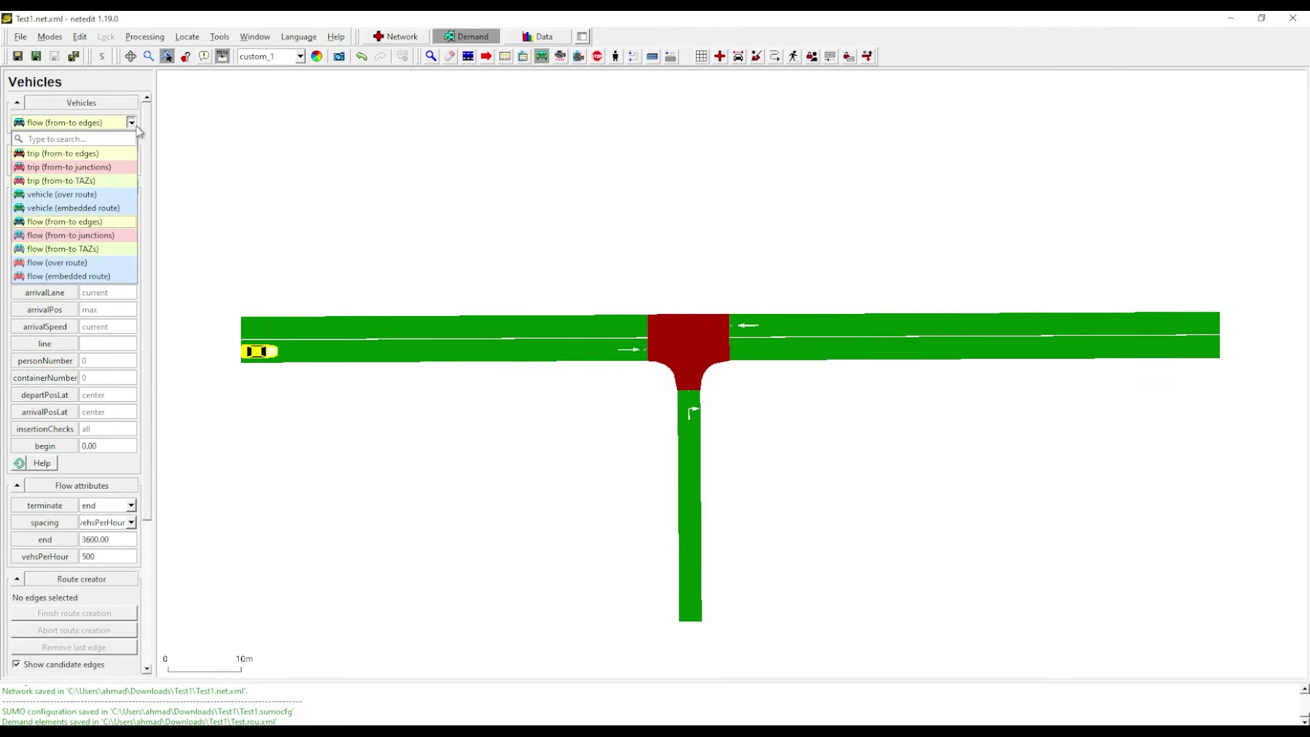
click(102, 122)
click(1083, 330)
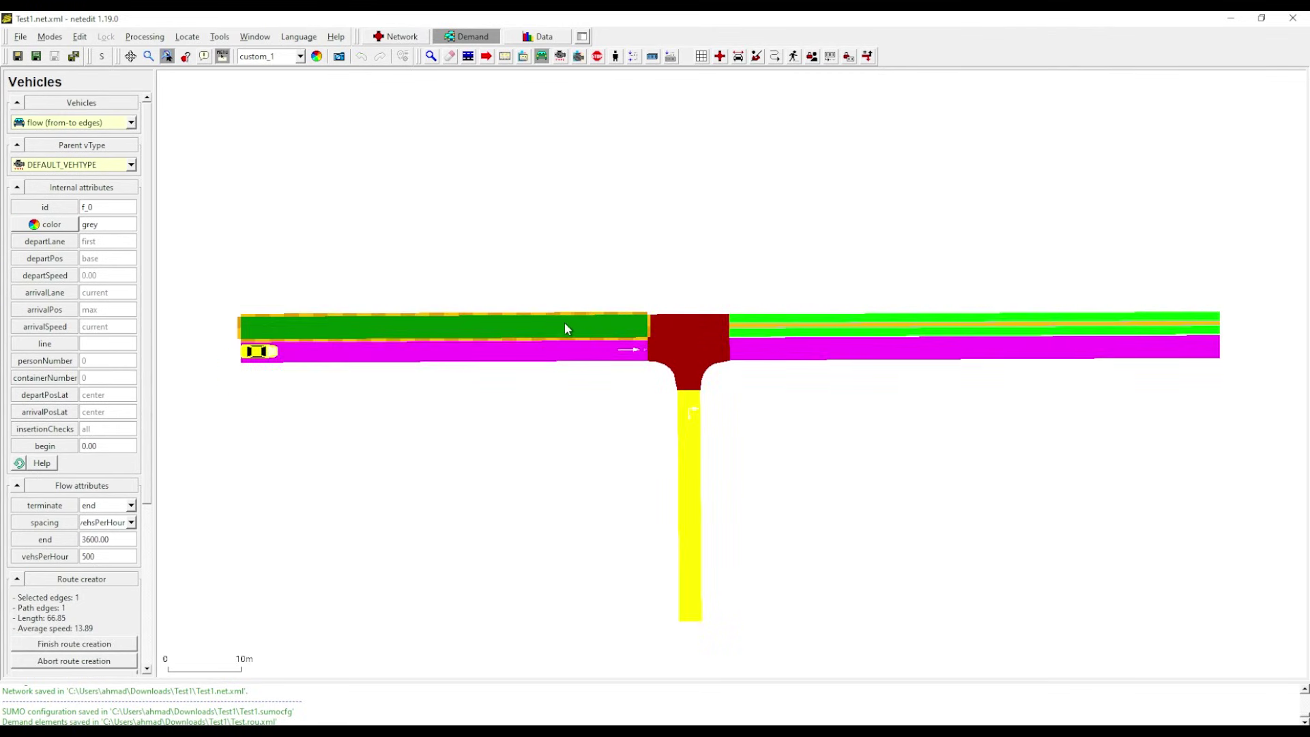
click(545, 323)
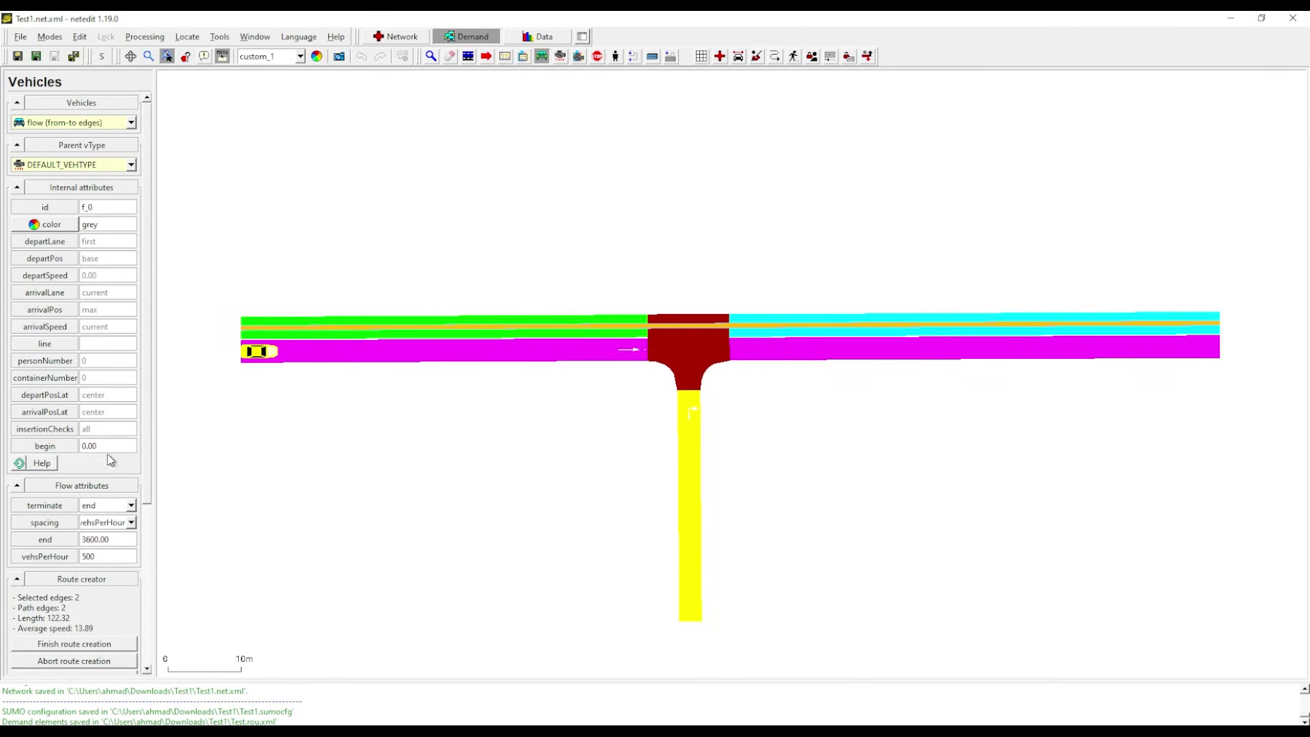
click(73, 645)
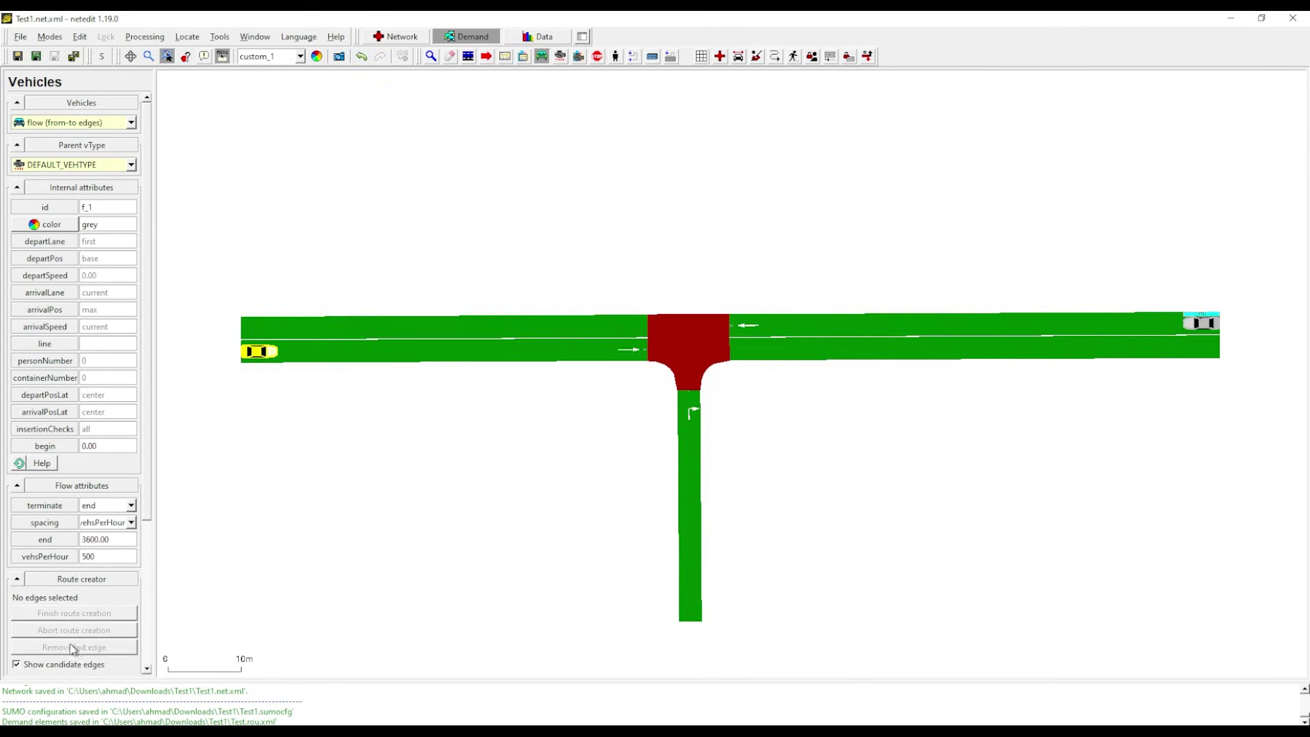
Save the SUMO configuration via File > Sumo Config > Save and minimize netedit.
click(79, 38)
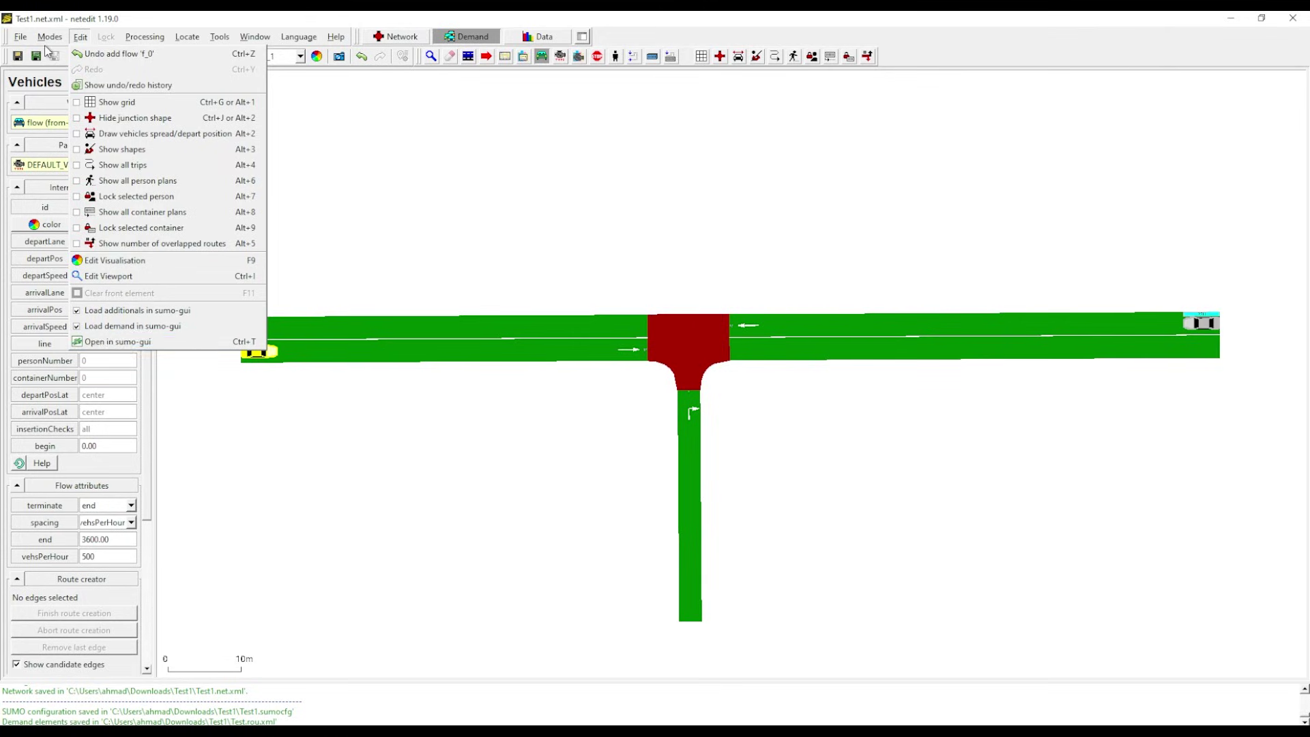
click(21, 38)
mouse_move(101, 295)
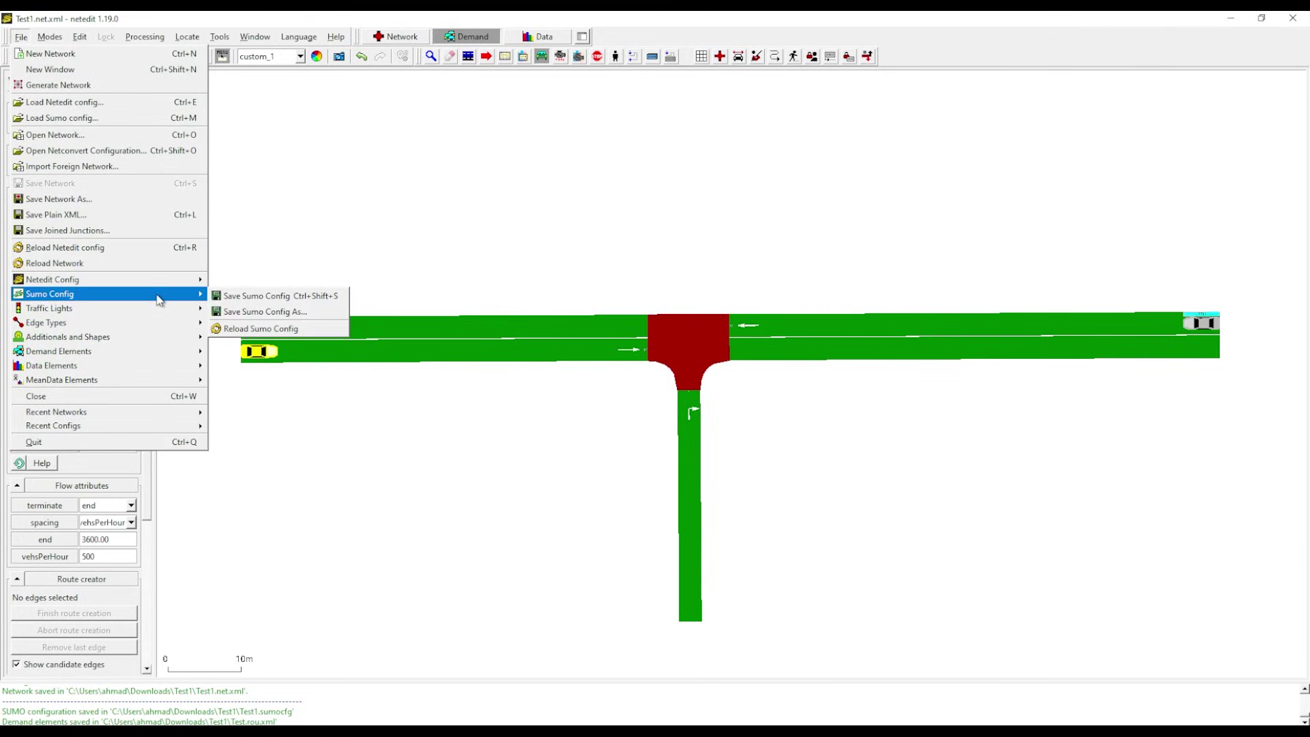
click(318, 304)
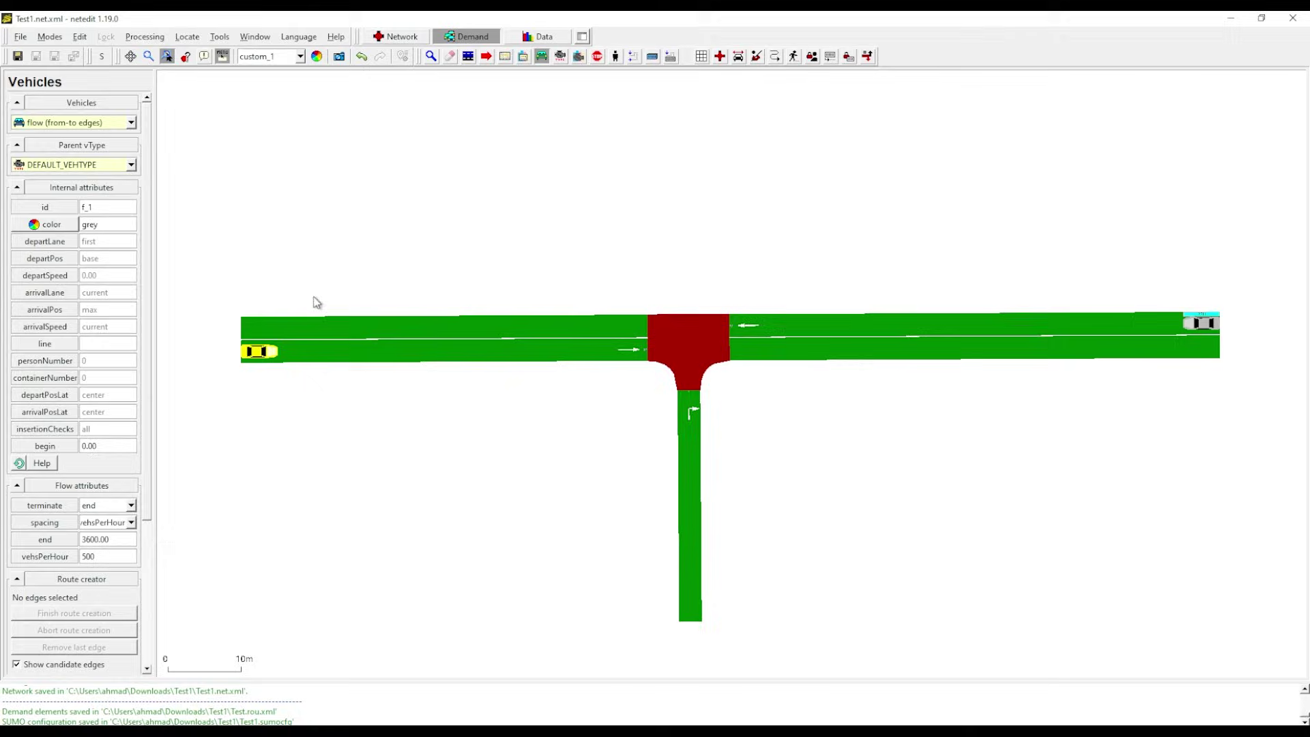
click(1231, 19)
Relaunch Test1.sumocfg in SUMO GUI, run it and switch to the 'real world' colour scheme.
double_click(112, 128)
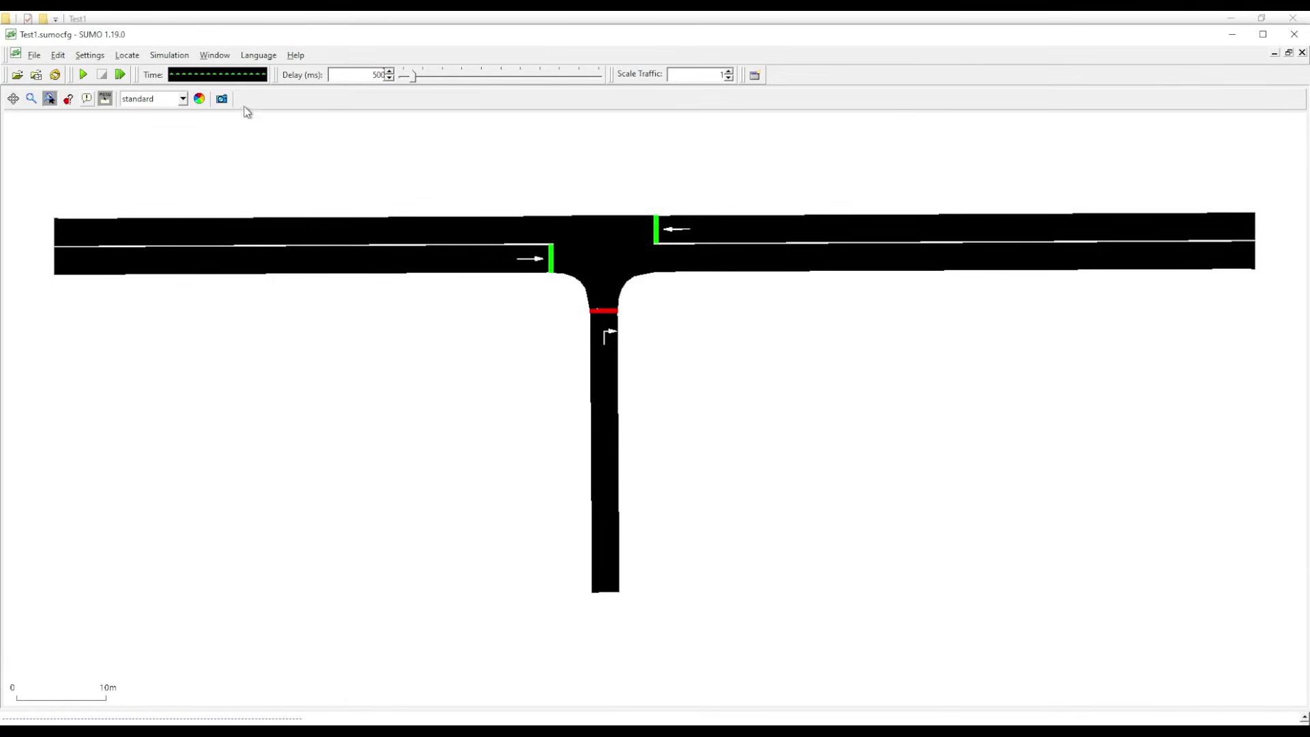
click(83, 75)
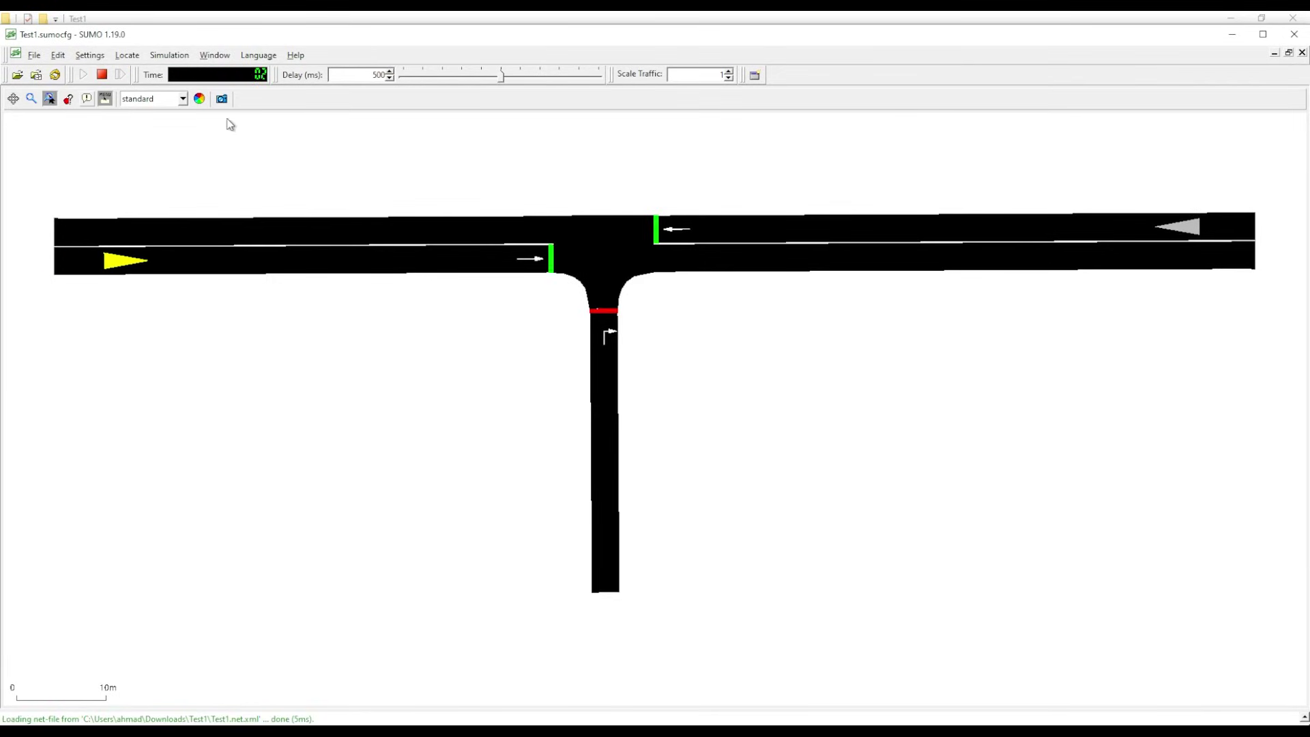
click(183, 99)
click(163, 140)
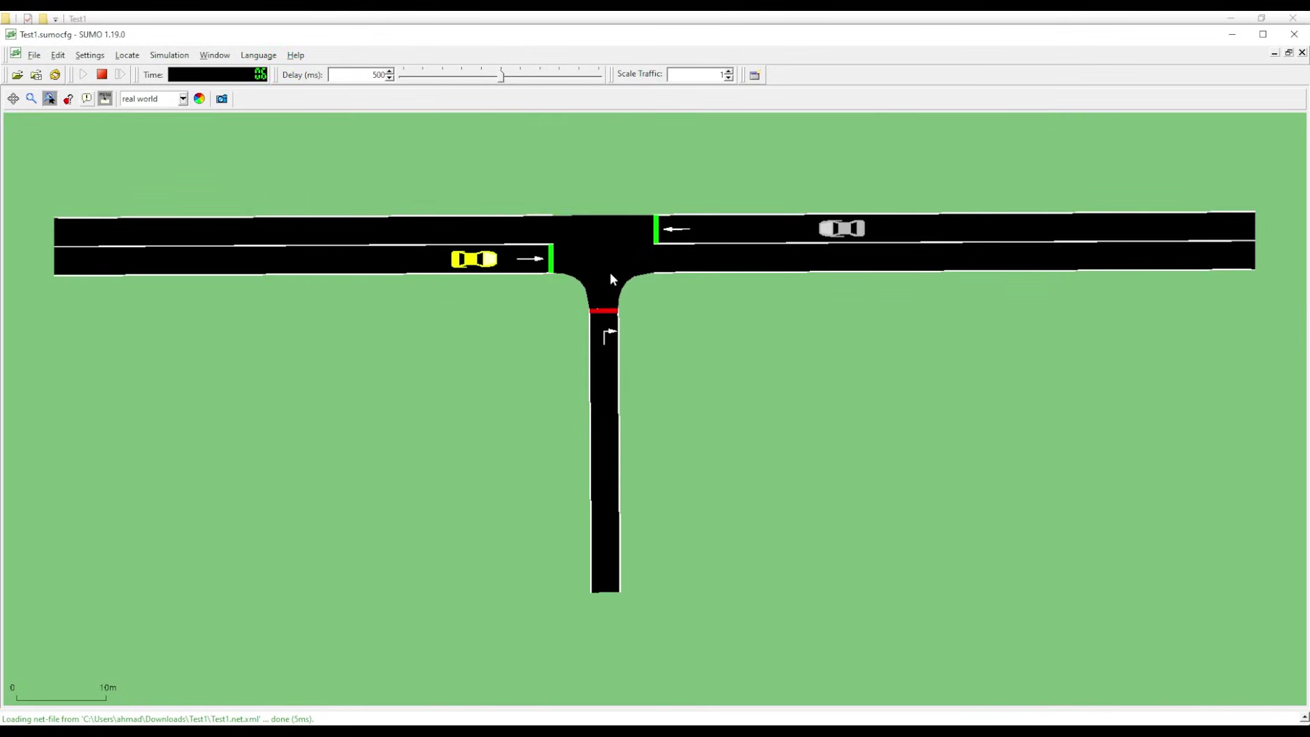